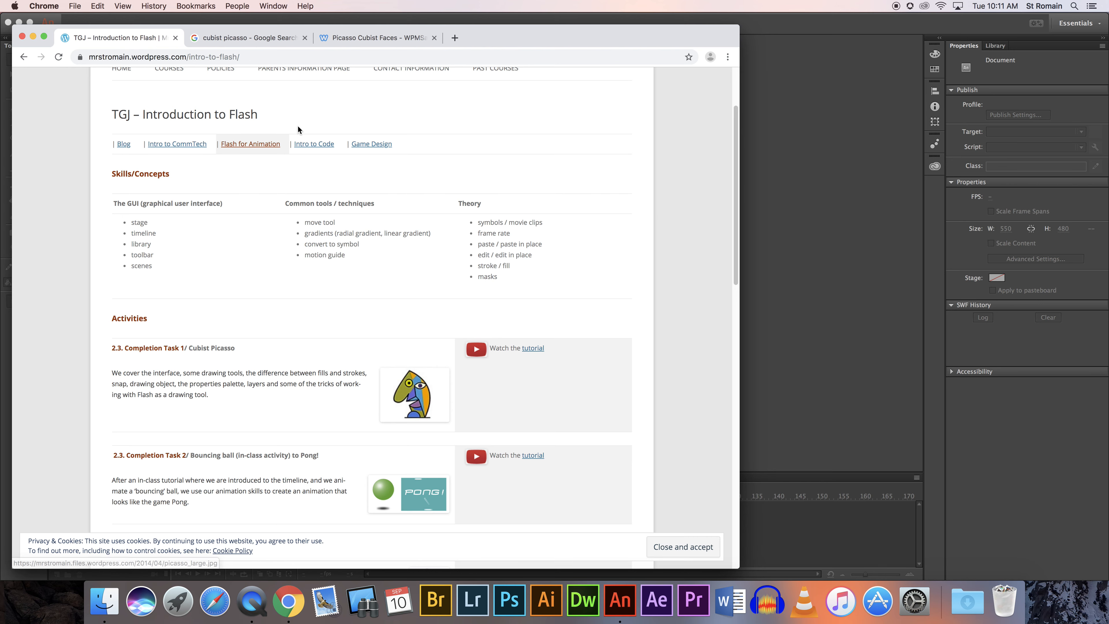
Browse the cubist Picasso image results and find the green-nosed face on the Picasso Cubist Faces page.
click(240, 40)
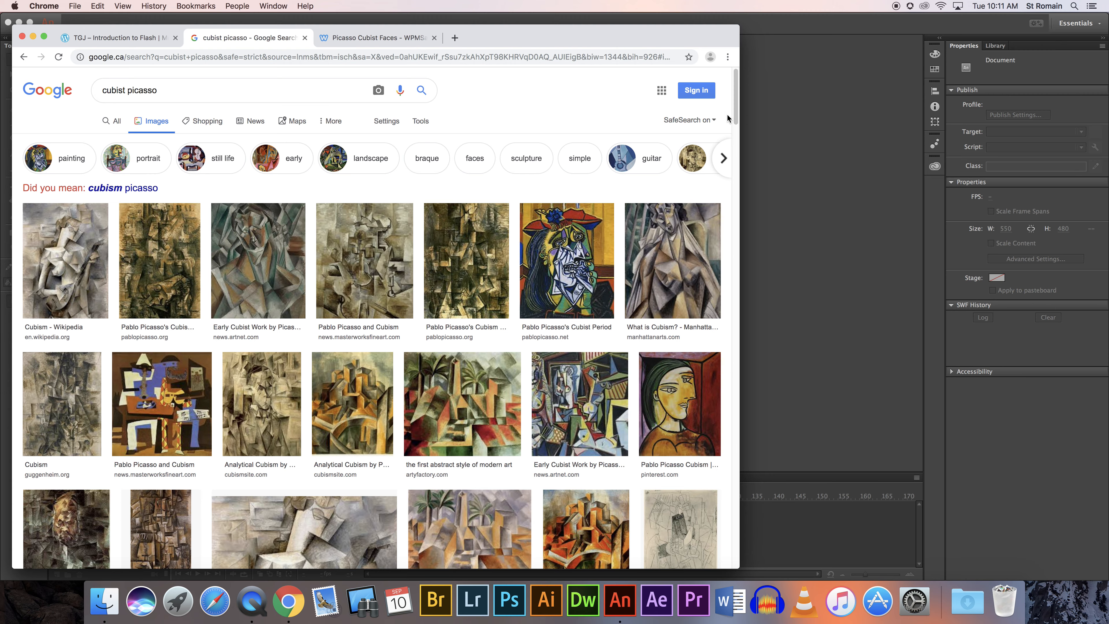
drag(734, 112, 733, 149)
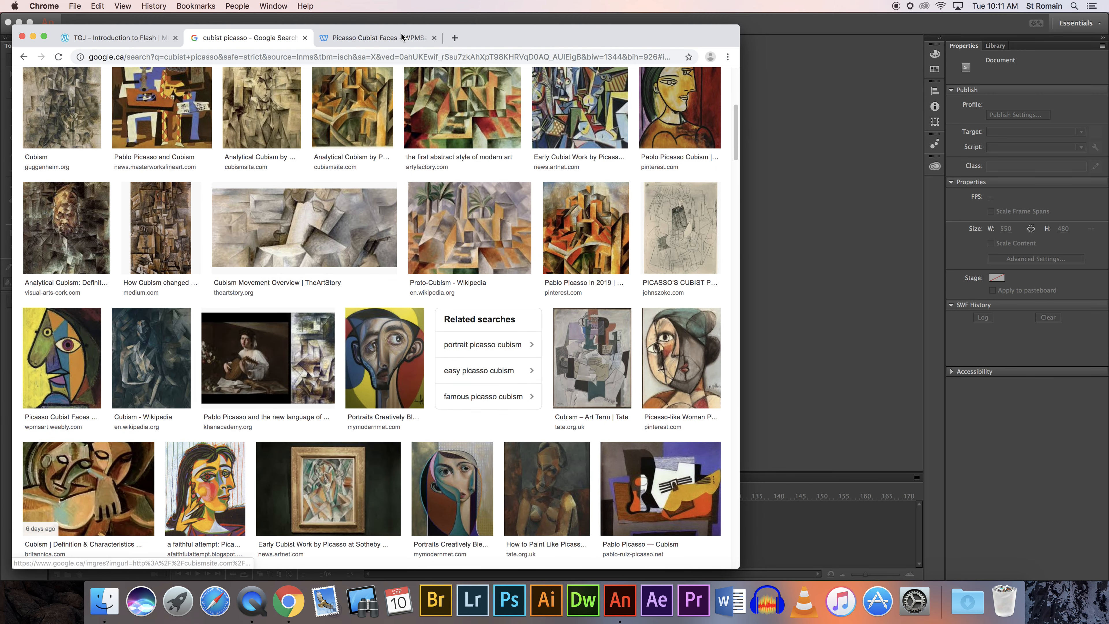
click(374, 37)
mouse_move(738, 249)
mouse_down()
mouse_move(731, 132)
mouse_move(680, 282)
mouse_up()
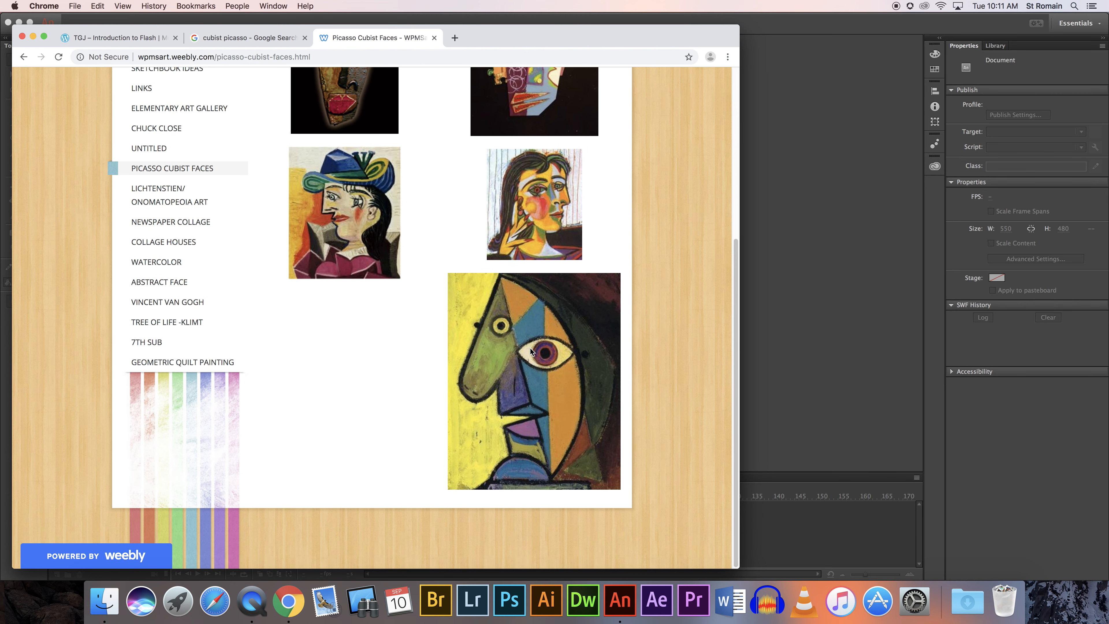
Switch to Animate CC, create a new ActionScript 3.0 document and dismiss the What's New notice.
click(809, 316)
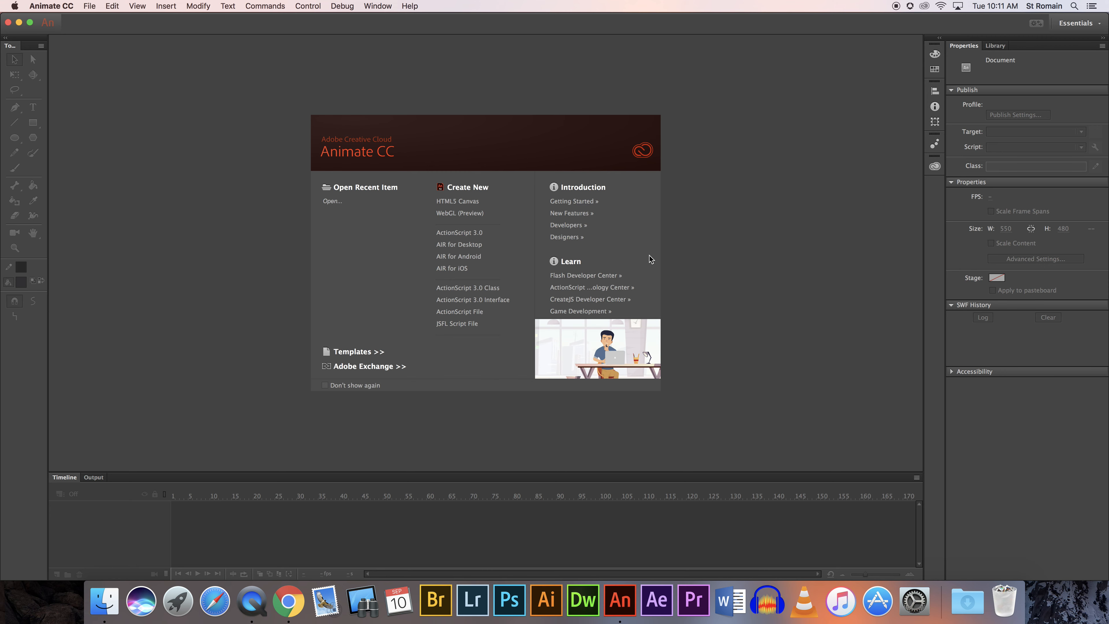
click(474, 231)
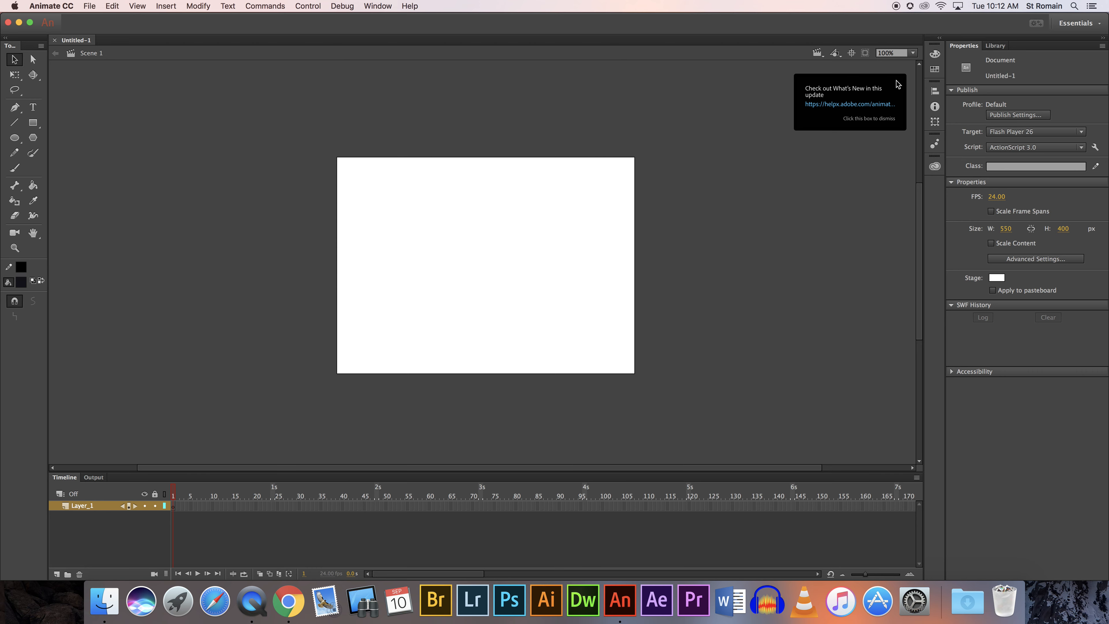
click(896, 82)
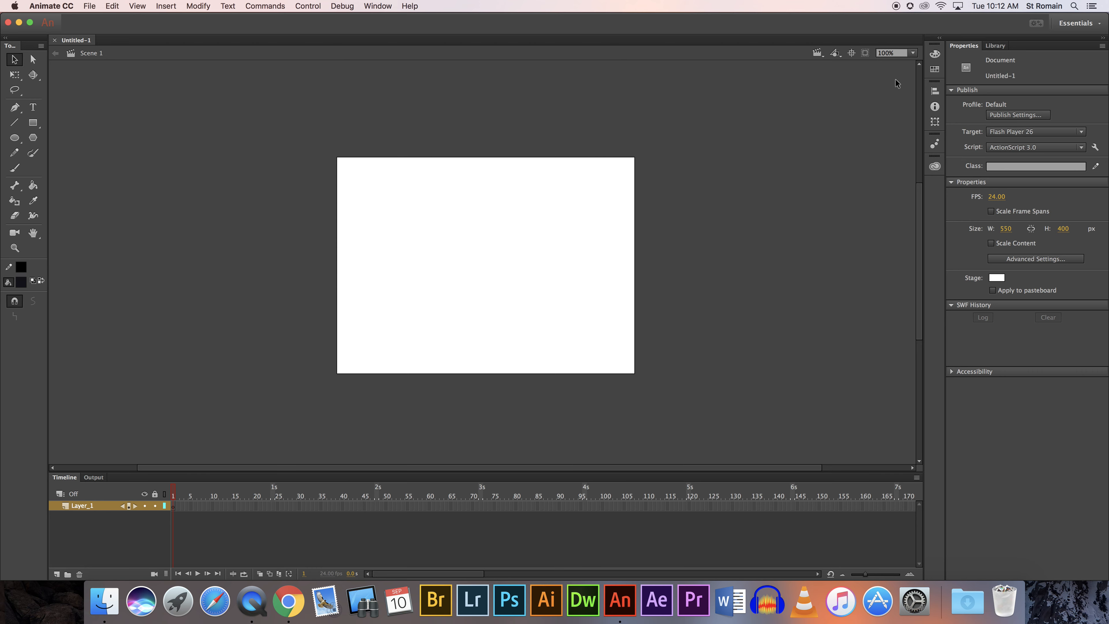
Try the Classic workspace and return to the Essentials workspace.
click(1066, 29)
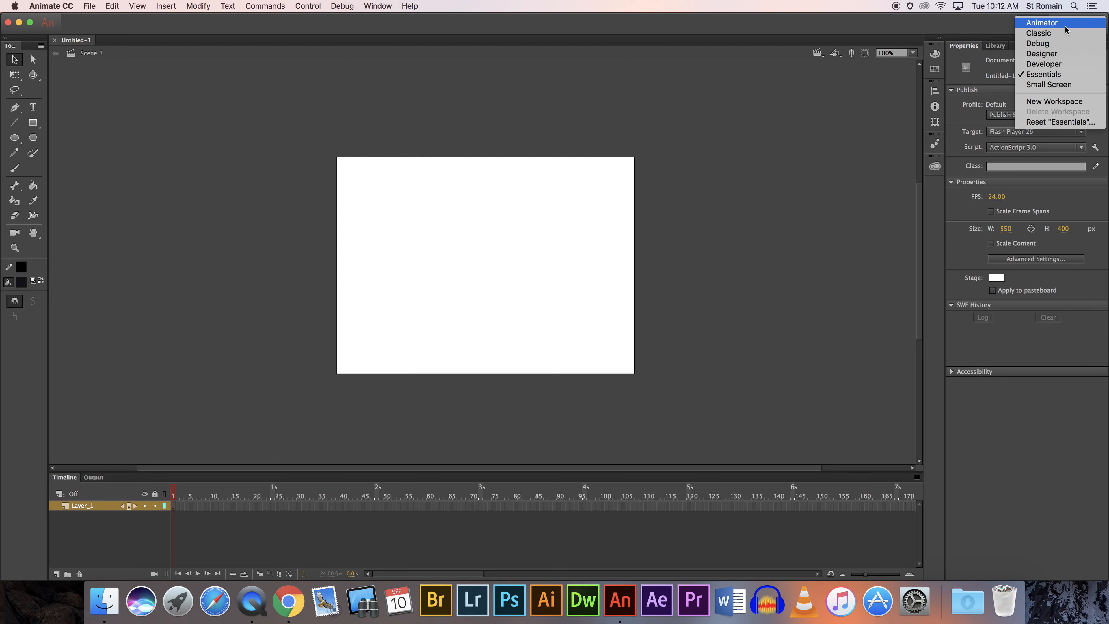
click(982, 27)
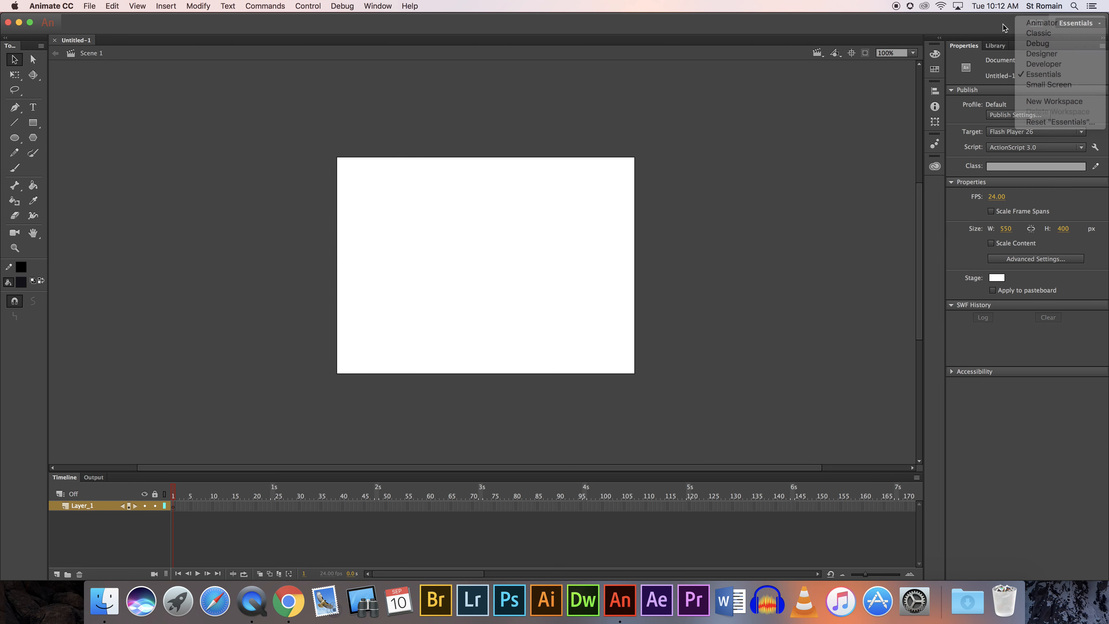
click(1064, 26)
click(1058, 44)
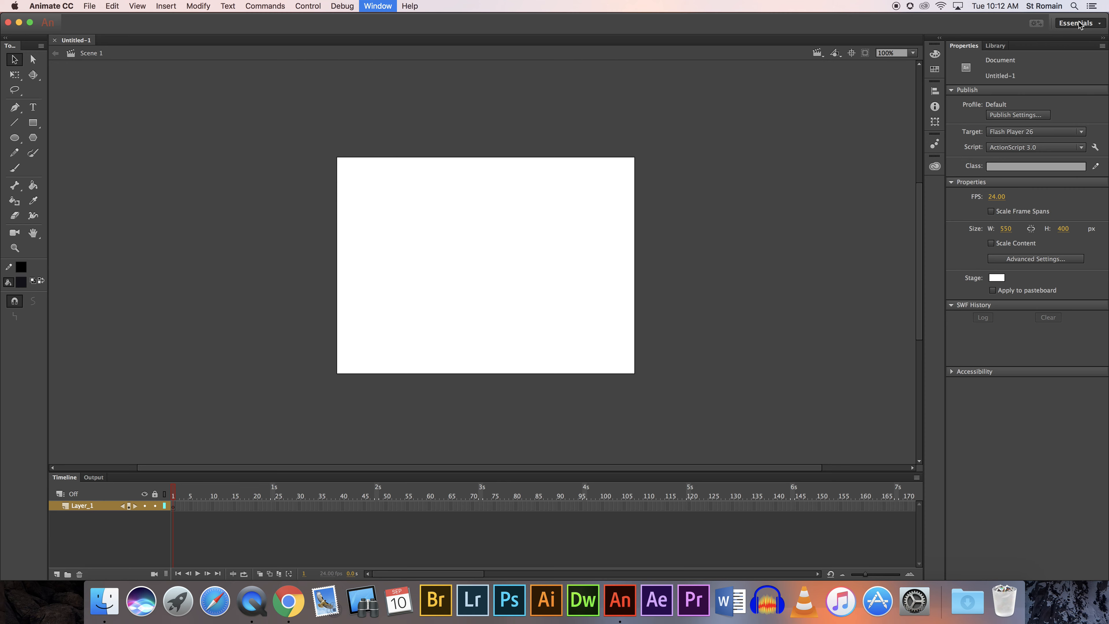
click(1079, 24)
click(1060, 33)
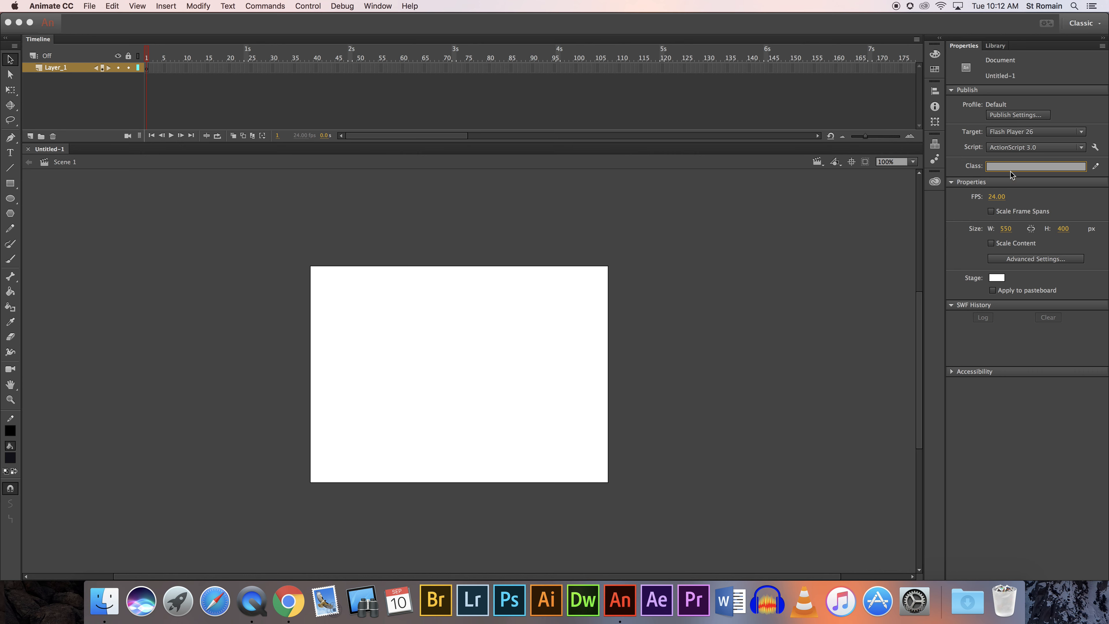
click(1076, 25)
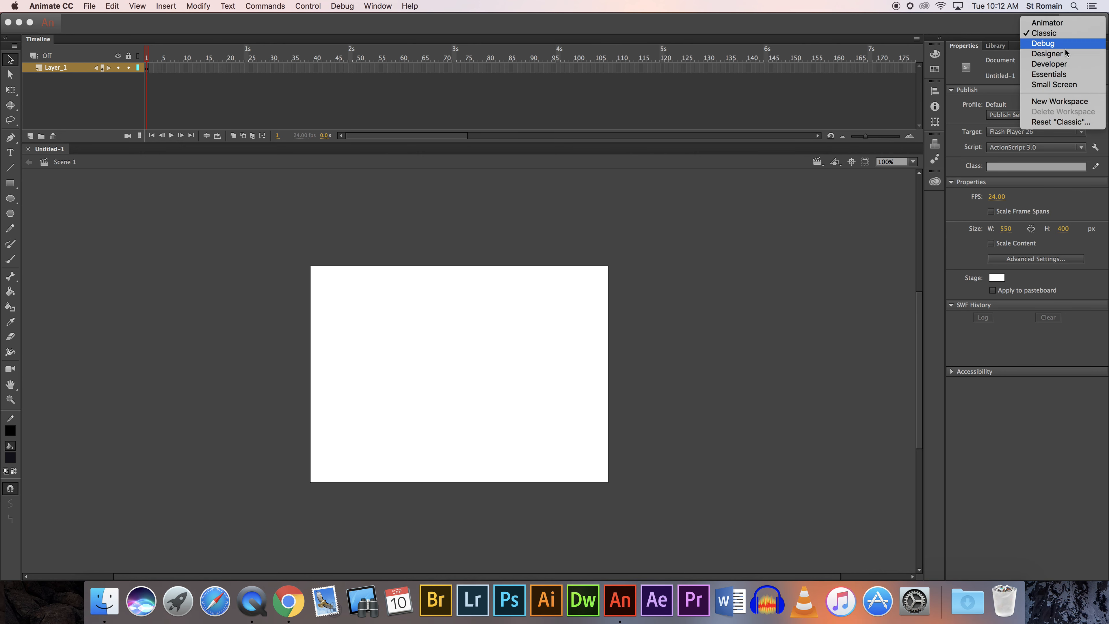
click(1058, 72)
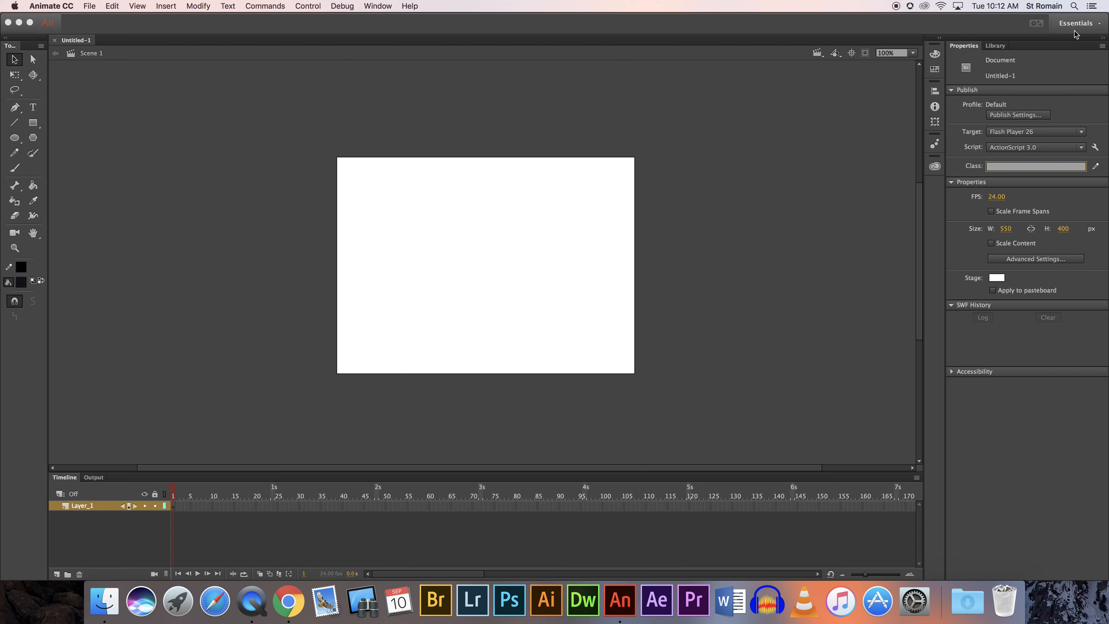
Reset the Essentials workspace to its original layout and dock the Tools panel as a two-column strip on the opposite side.
click(1078, 27)
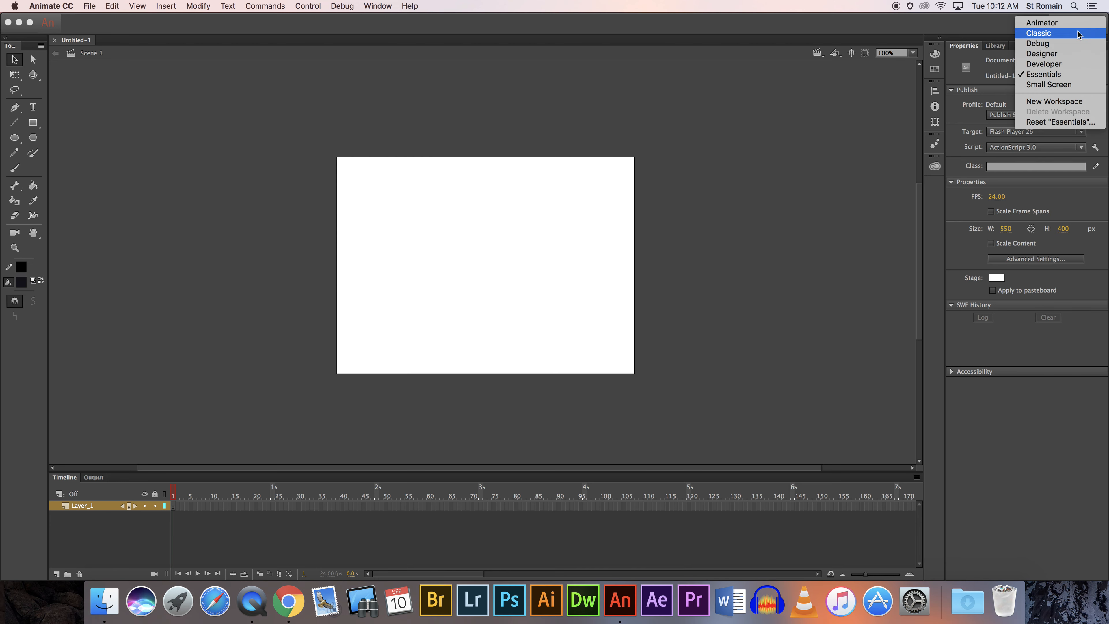
click(1061, 122)
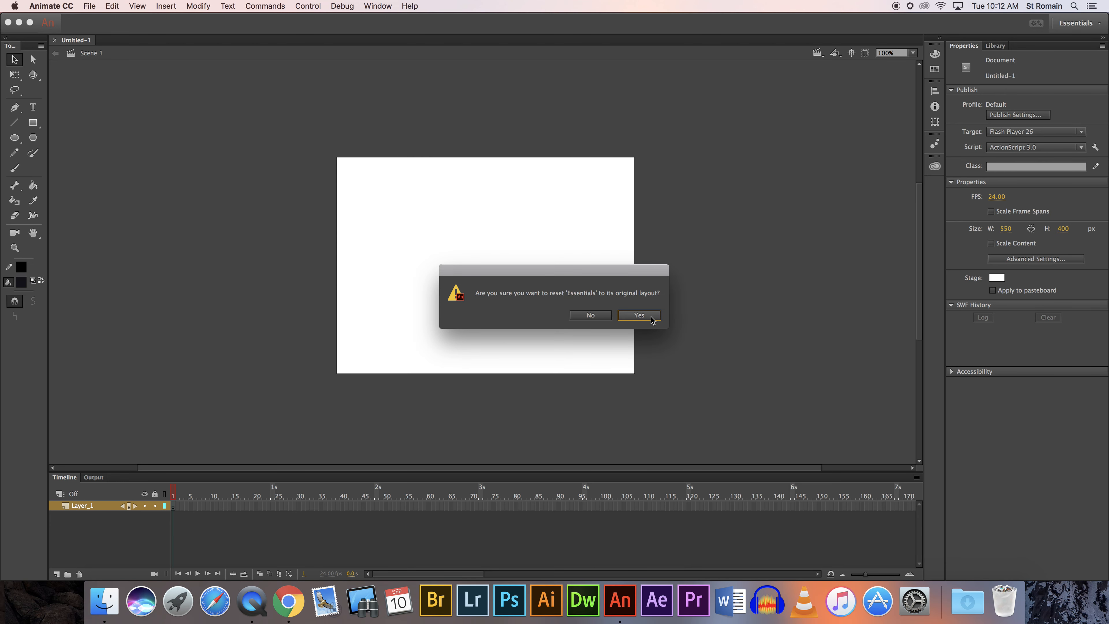
click(639, 315)
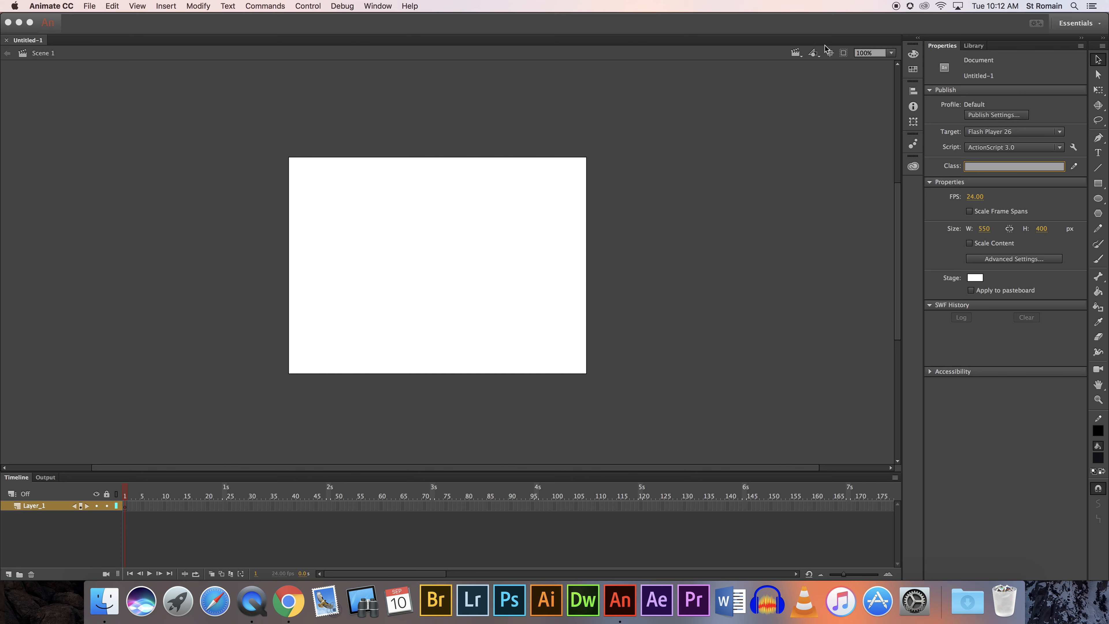
drag(1095, 41, 5, 69)
drag(102, 95, 46, 97)
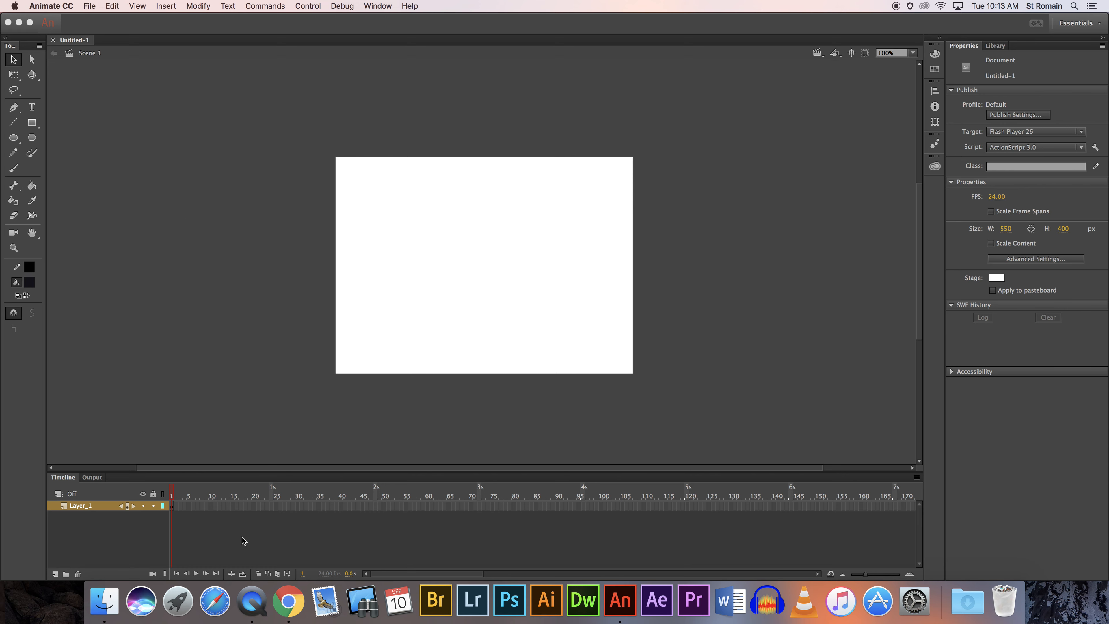
Switch back and forth between the Picasso reference page in Chrome and the blank document in Animate CC.
click(284, 608)
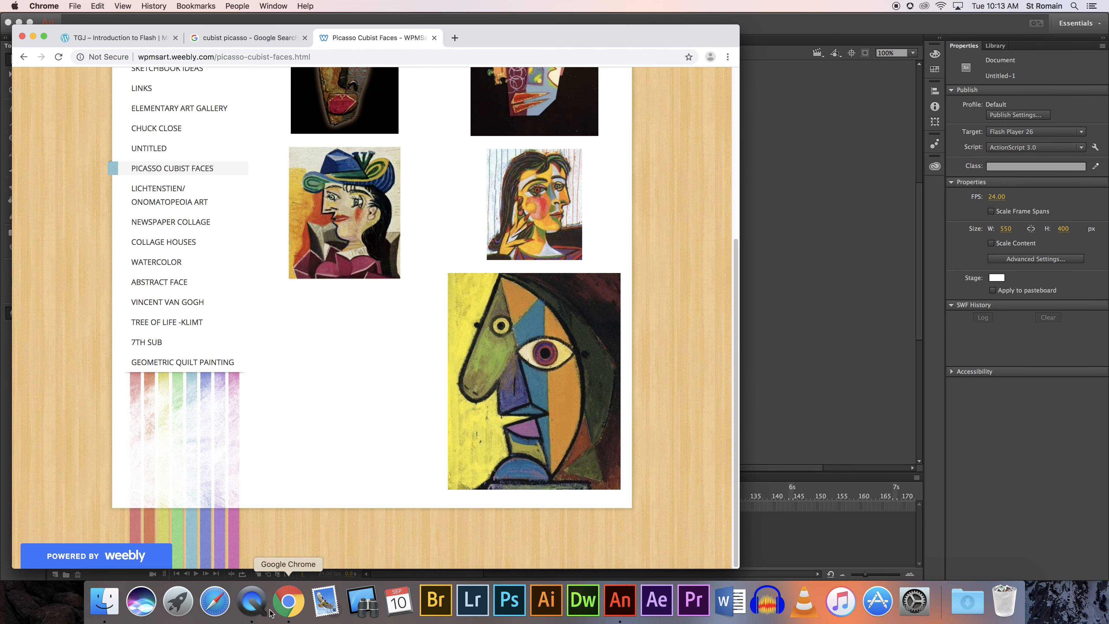
click(623, 605)
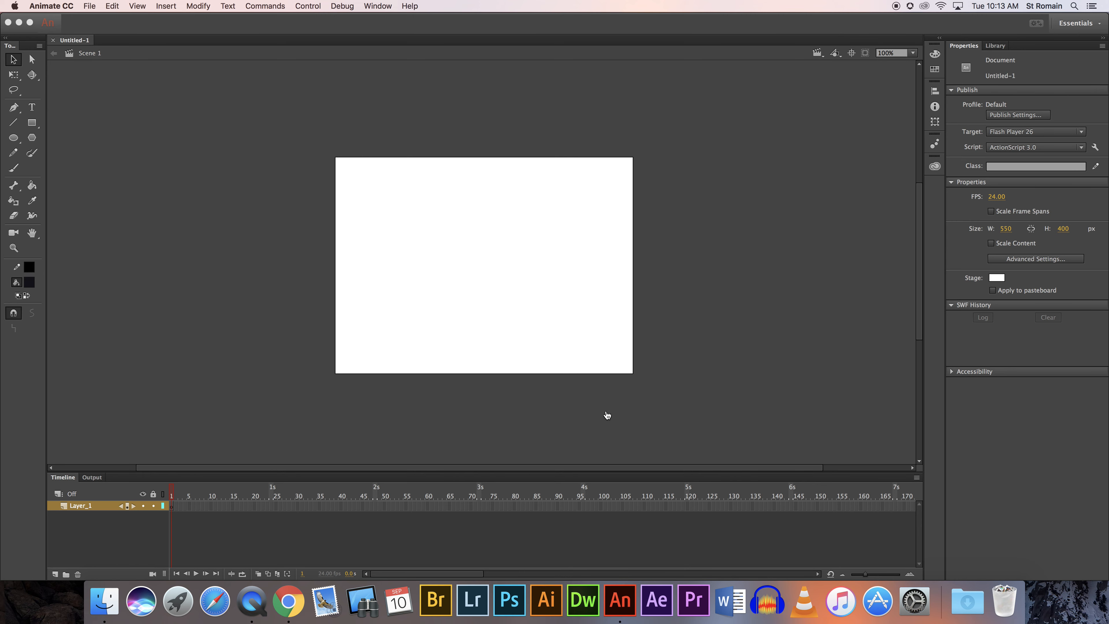
key(super+Tab)
key(super+Tab)
key(super+Tab)
key(super+Tab)
key(super+Tab)
key(super+Tab)
key(super+Tab)
key(super+Tab)
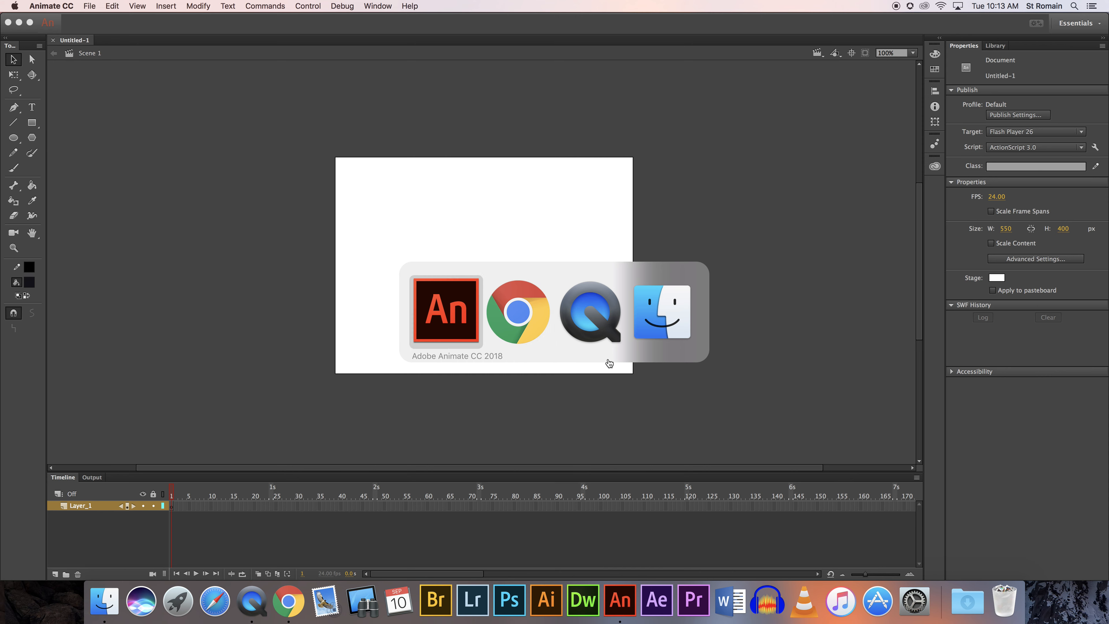
key(super+Tab)
key(super+Tab)
key(super+Tab)
key(super+Tab)
key(super+Tab)
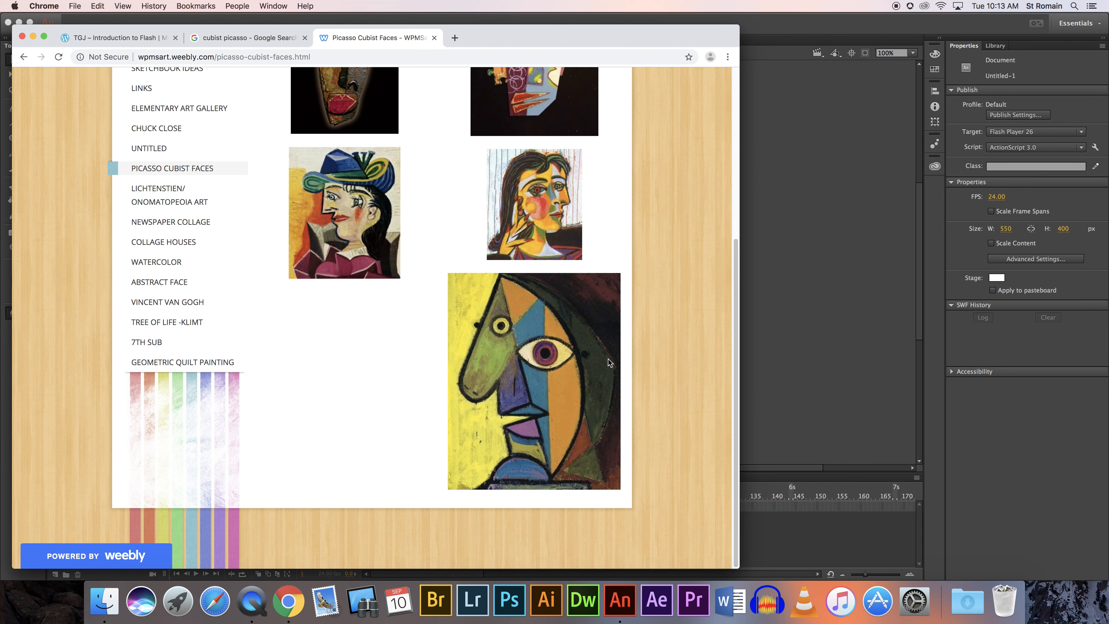
key(super+Tab)
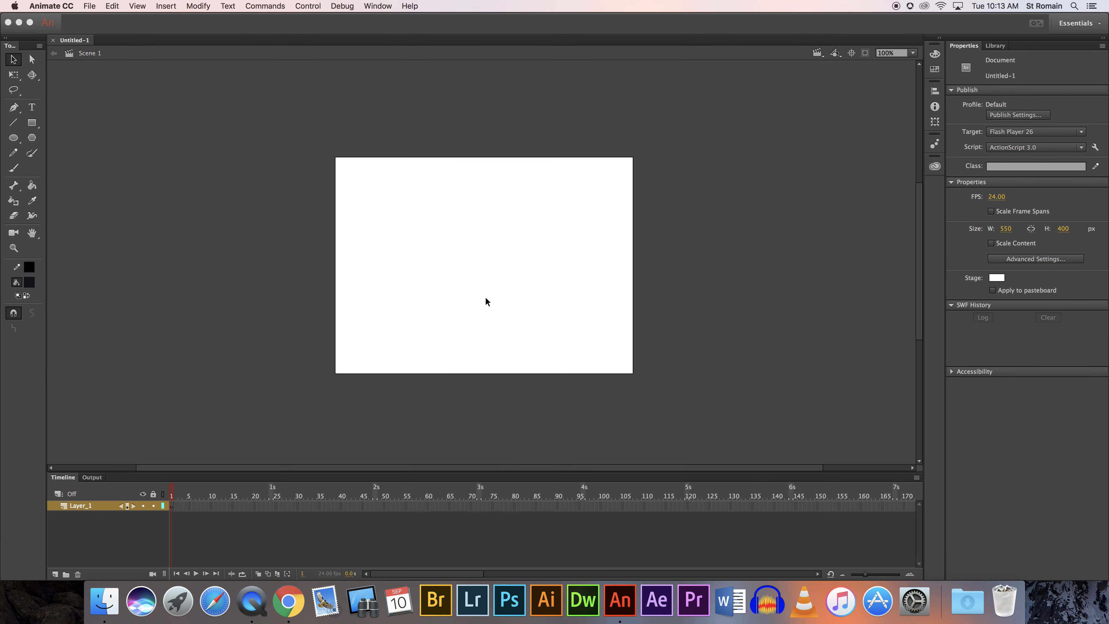
Bring the green-nosed cubist face from Chrome into the Animate document and place it beside the stage at about X 560, Y 0.
key(super+Tab)
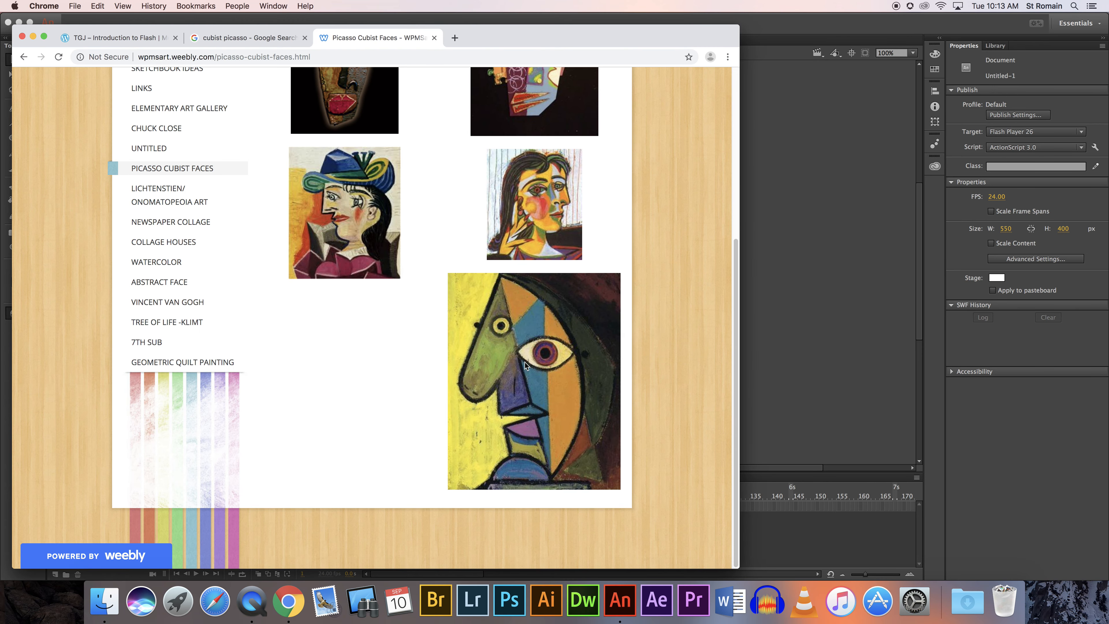
drag(499, 358, 779, 281)
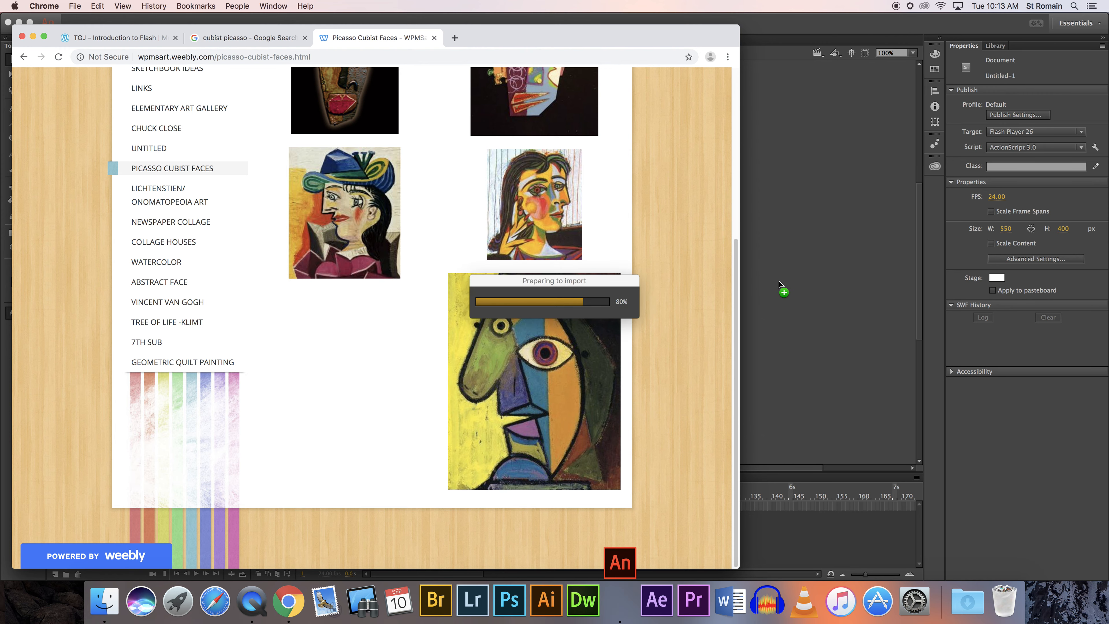
click(794, 284)
drag(731, 275, 678, 259)
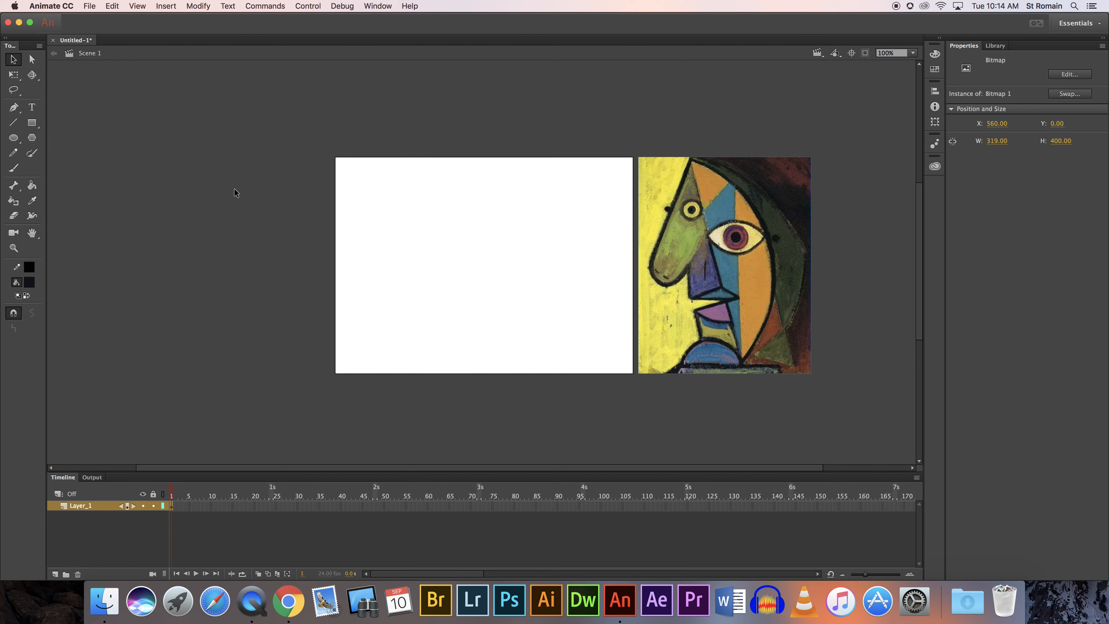
Draw a circle on the stage with the Oval tool, using fill colour #0099CC and a black stroke.
click(14, 137)
click(29, 283)
click(134, 308)
click(31, 284)
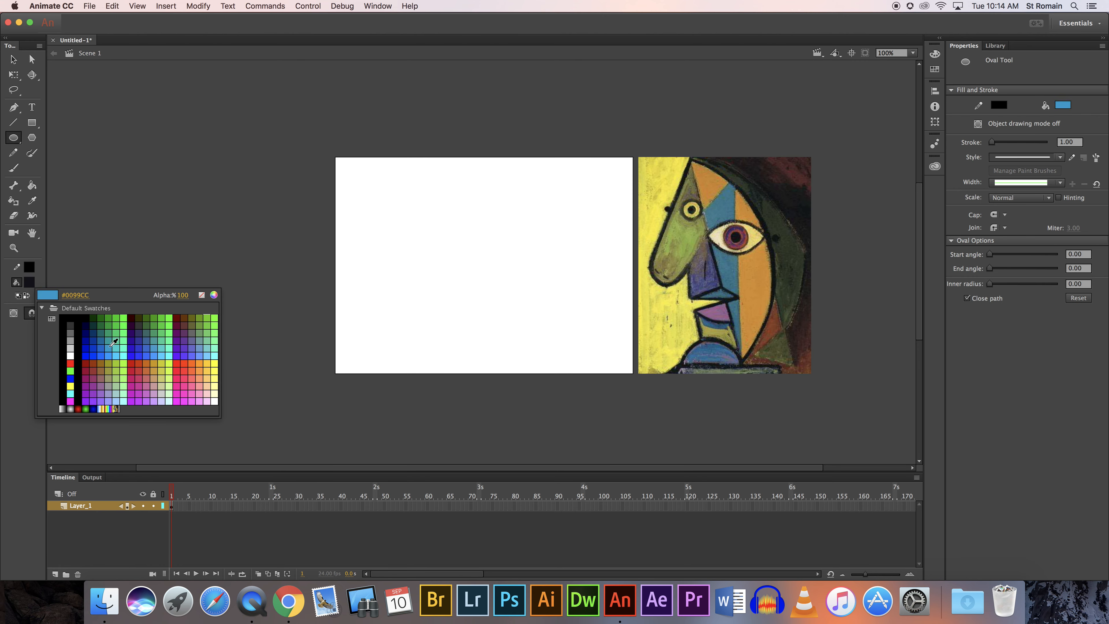
click(110, 345)
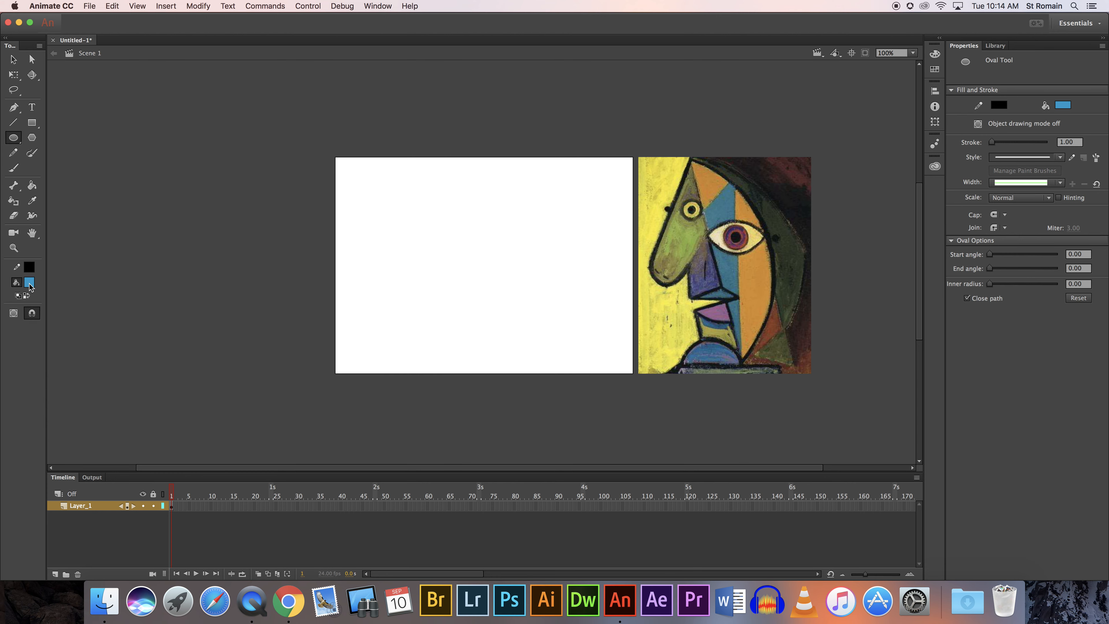
click(13, 138)
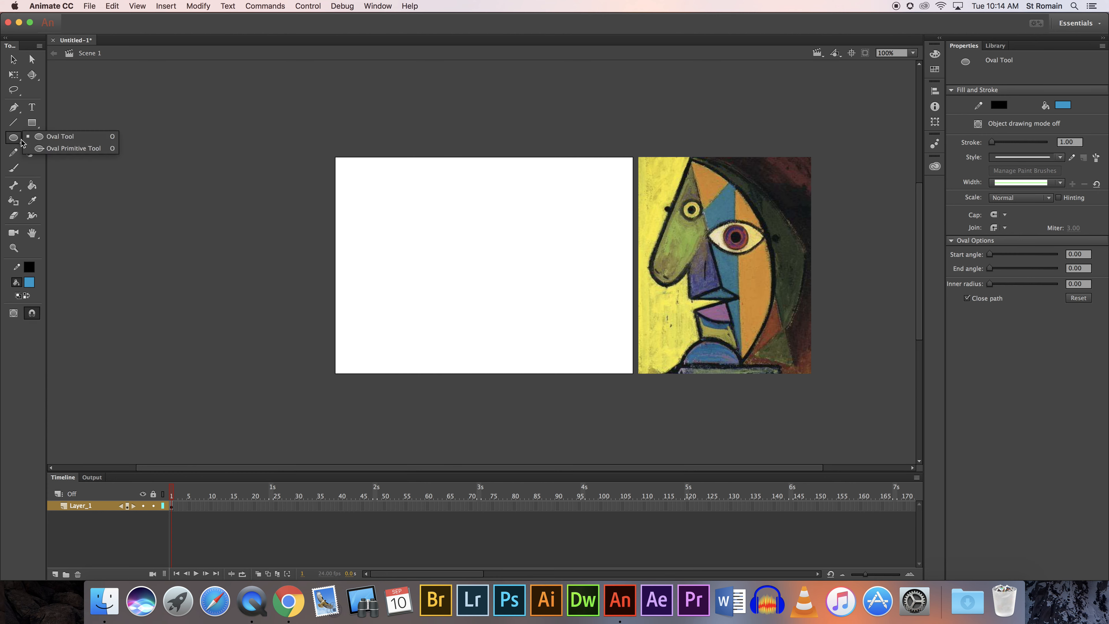
drag(378, 208, 441, 271)
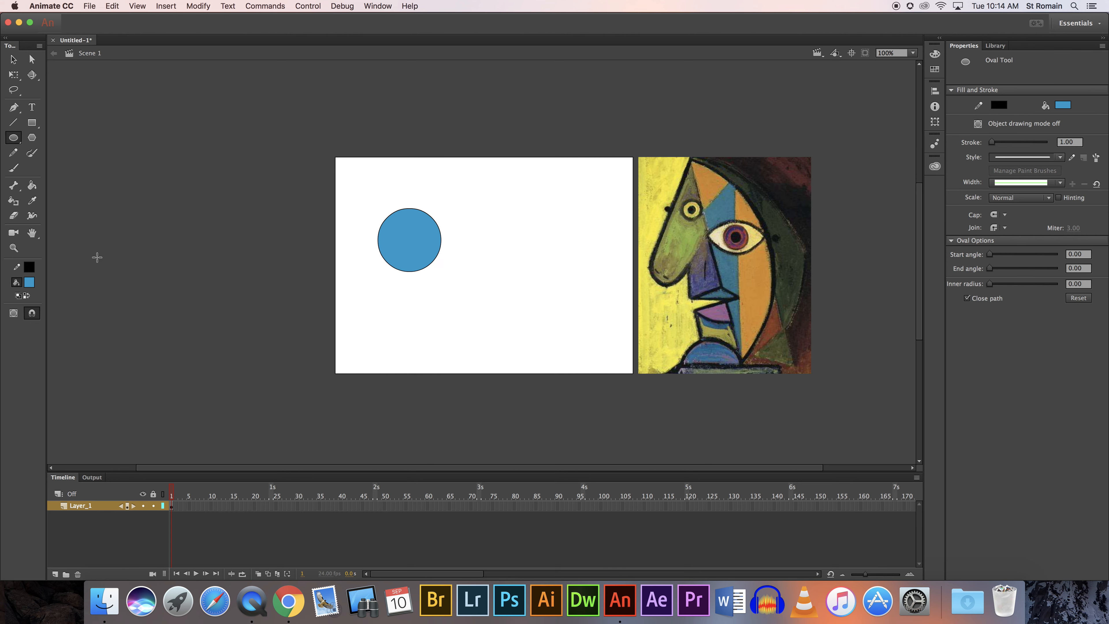
Set the stroke colour to green #00CC66 and draw a blue-filled oval below the circle.
click(28, 270)
click(116, 317)
drag(379, 290, 440, 337)
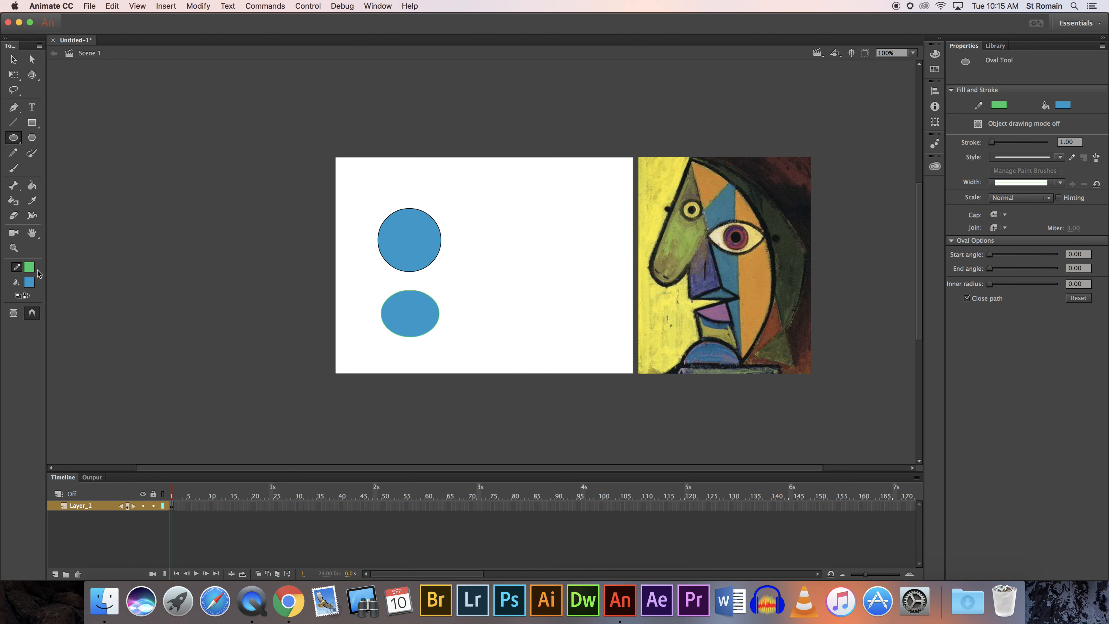
Select both the circle and the oval on the stage and delete them.
click(13, 61)
drag(358, 188, 472, 351)
key(Delete)
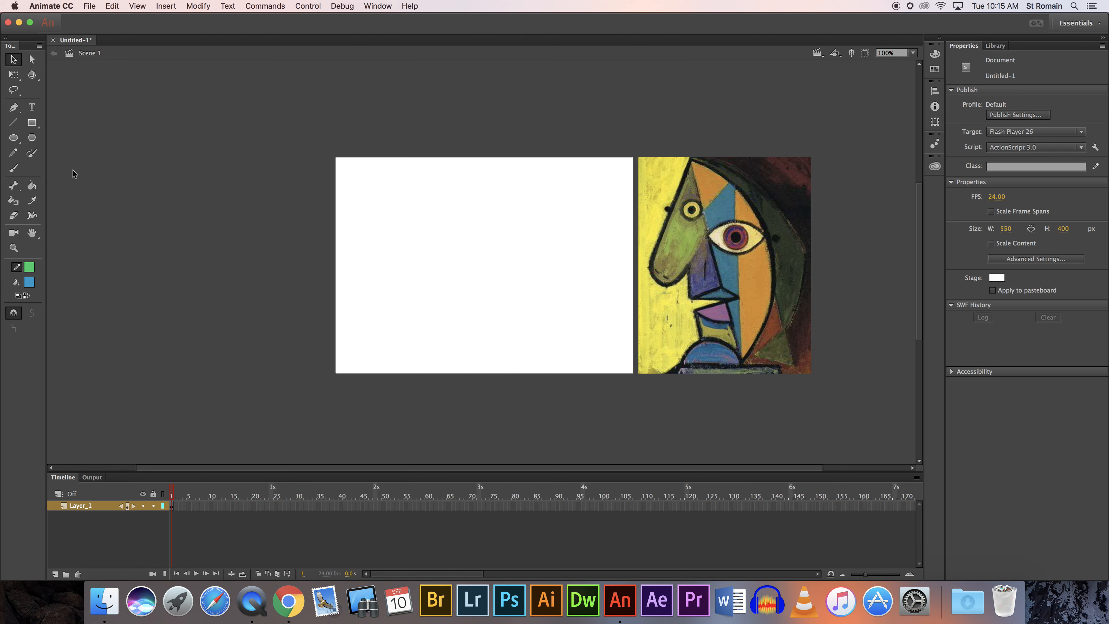
Draw a steep diagonal green line down the stage, about 79 px wide and 327 px high, with the Line tool.
click(14, 124)
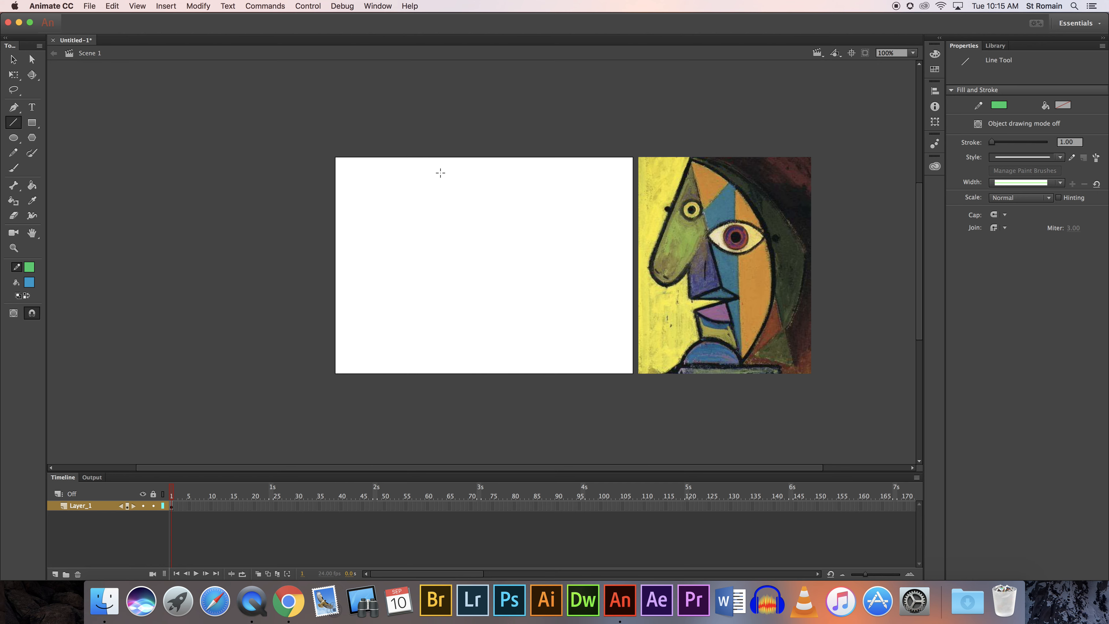
drag(435, 186, 478, 349)
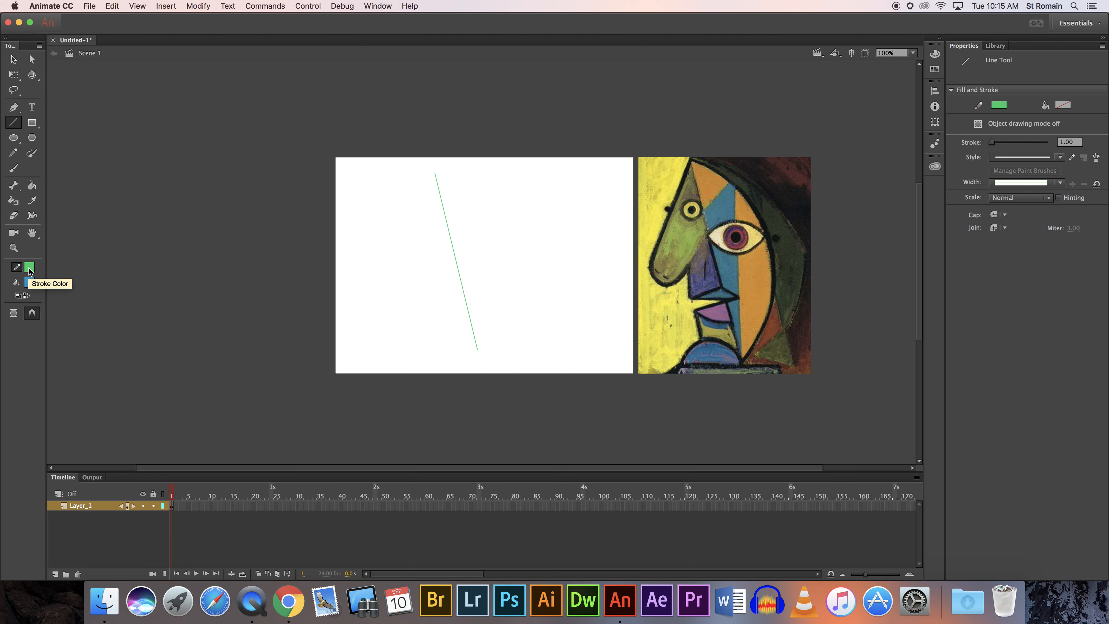
Change the diagonal line's stroke colour to black and set its stroke size to 5.
click(13, 59)
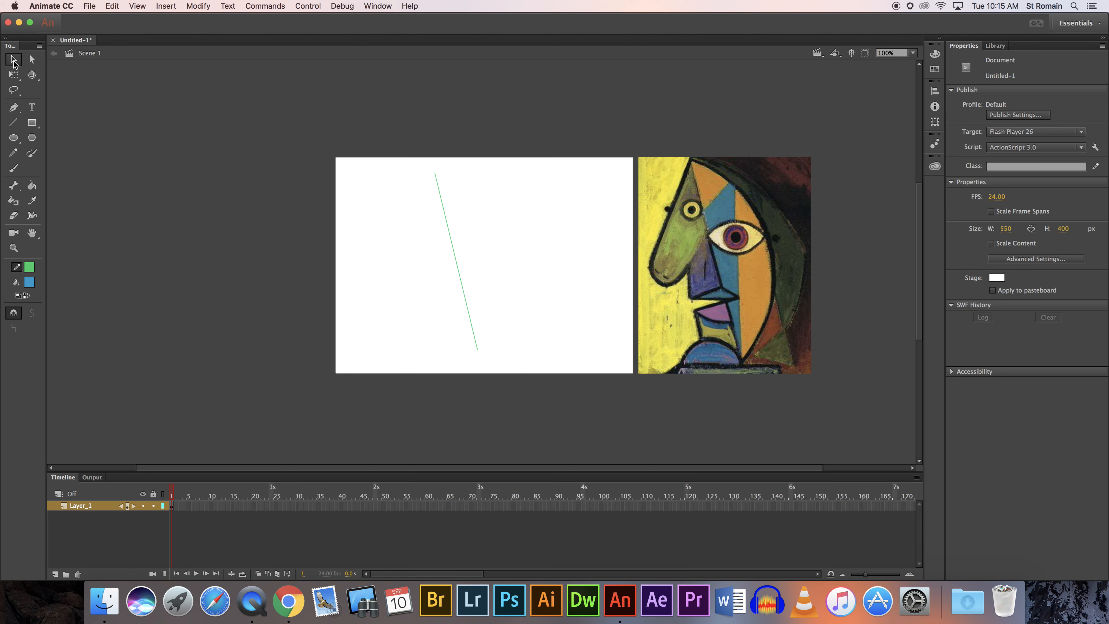
click(448, 223)
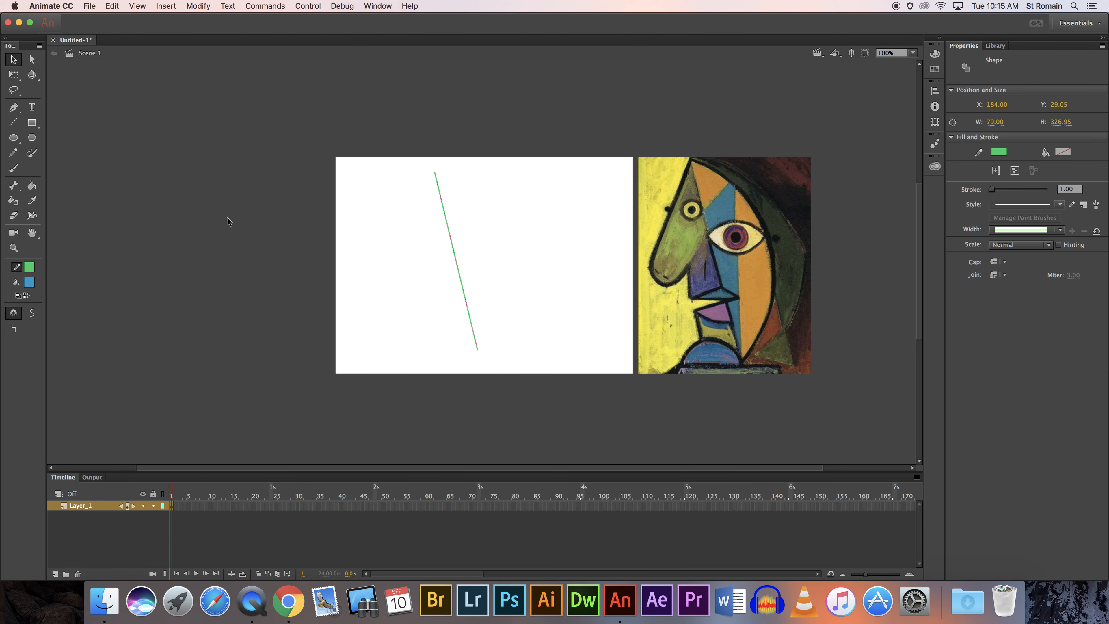
click(999, 153)
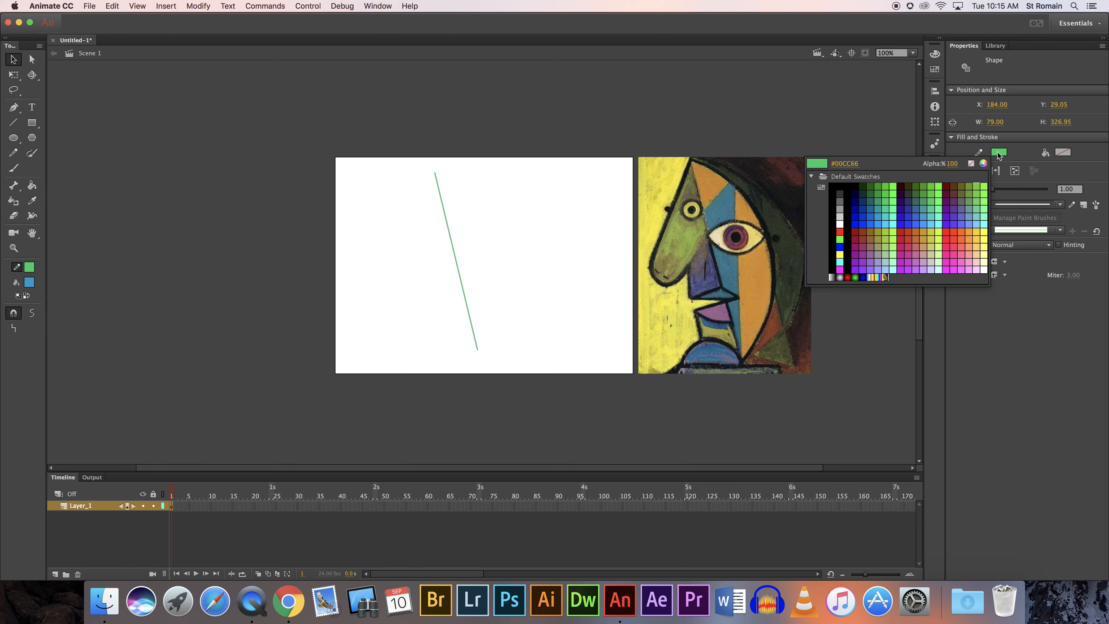
click(834, 187)
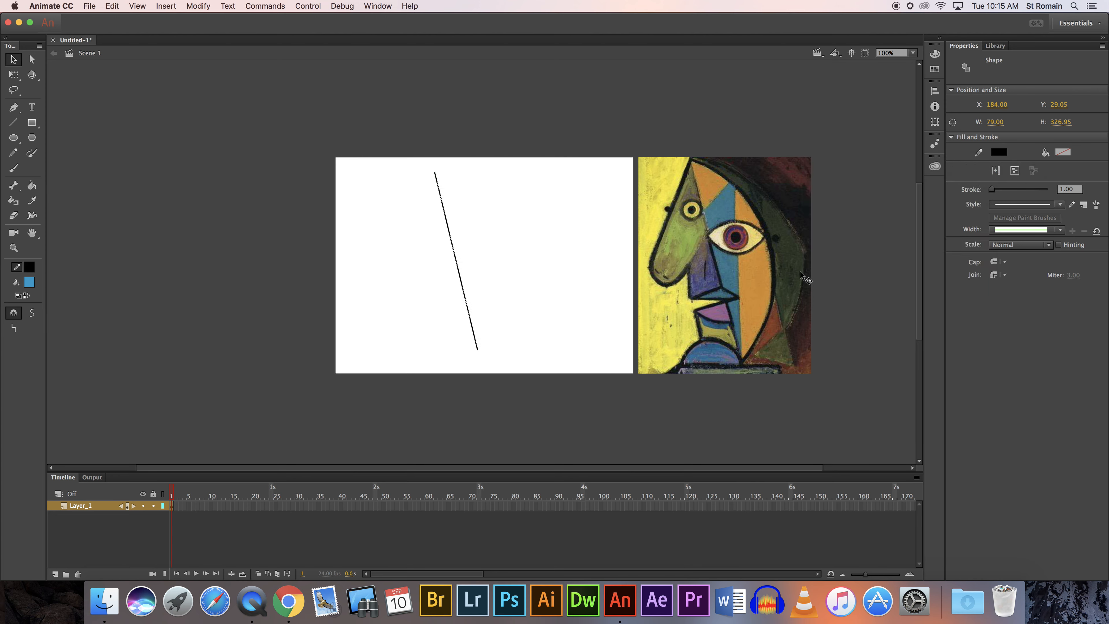
drag(991, 190, 993, 191)
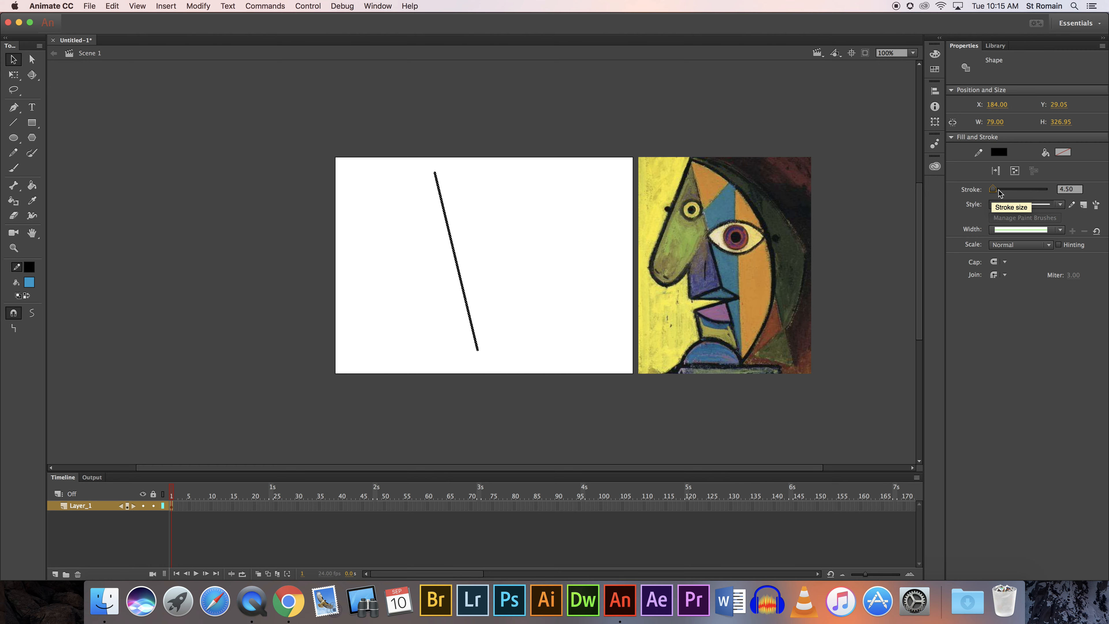
drag(1079, 190, 1041, 190)
text(5)
key(Return)
click(534, 212)
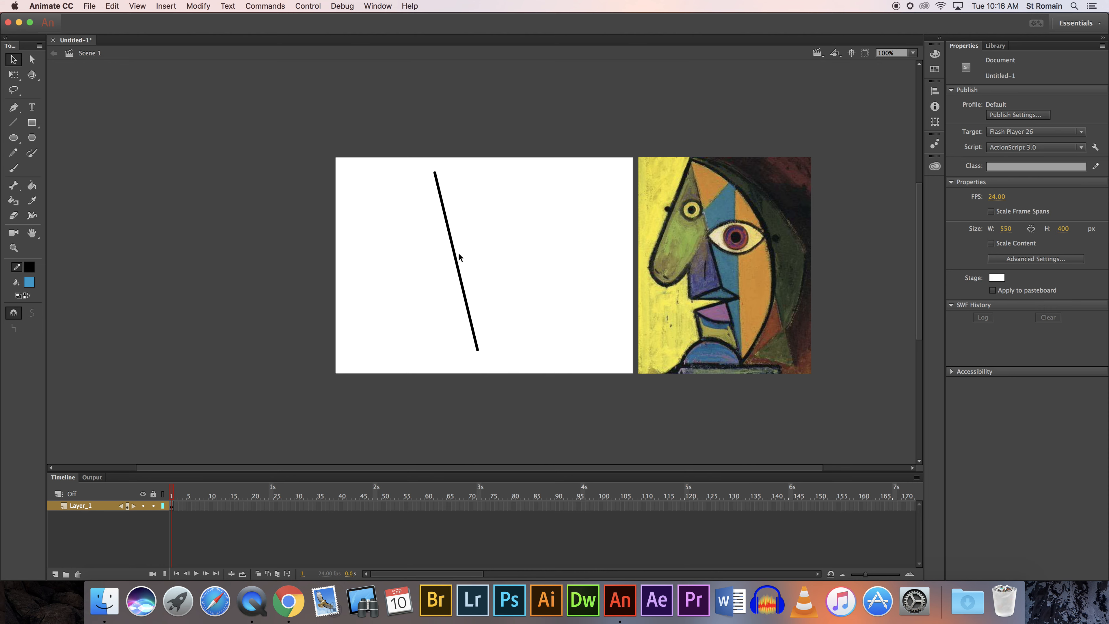
Close a triangle on the diagonal line's right side with two more black lines and bend its upper edge outward into a curve.
click(13, 122)
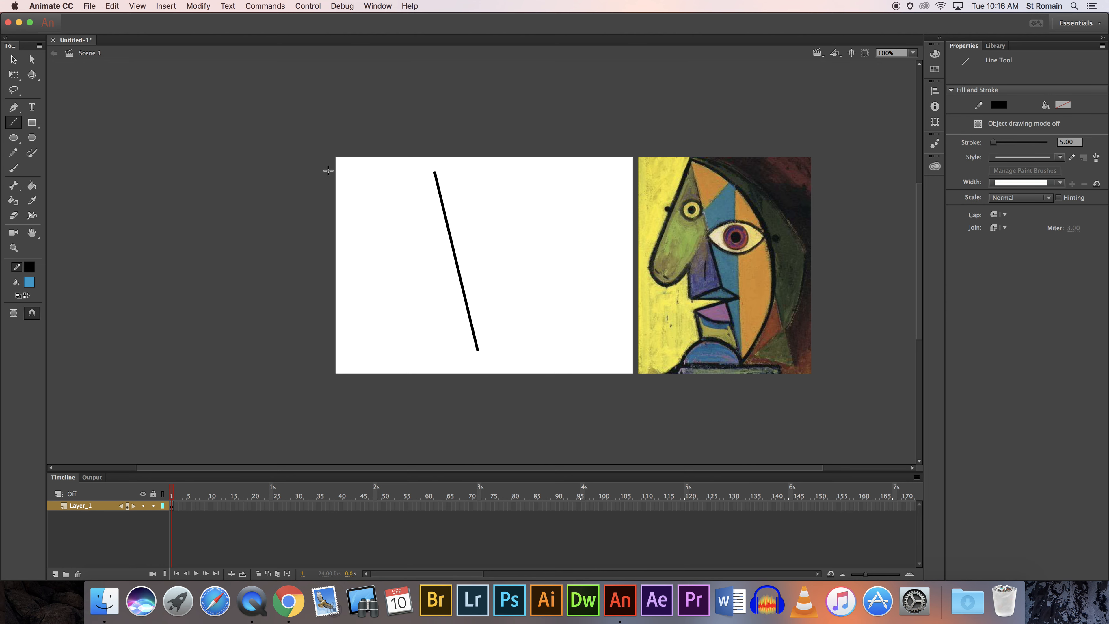
mouse_move(434, 172)
mouse_down()
mouse_move(516, 236)
mouse_move(478, 350)
mouse_up()
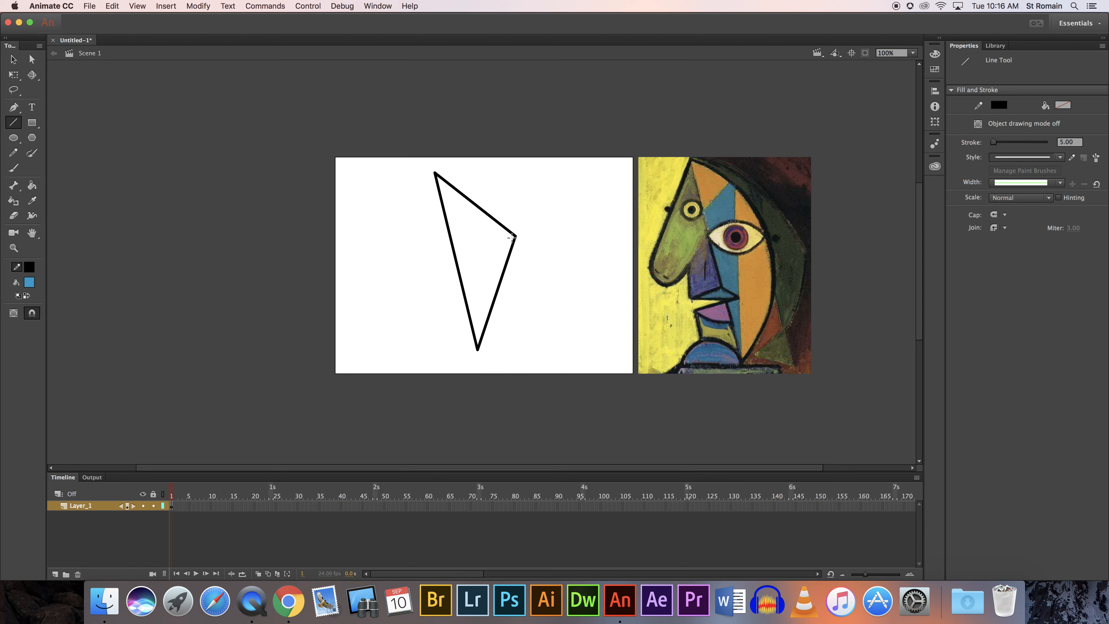
click(15, 62)
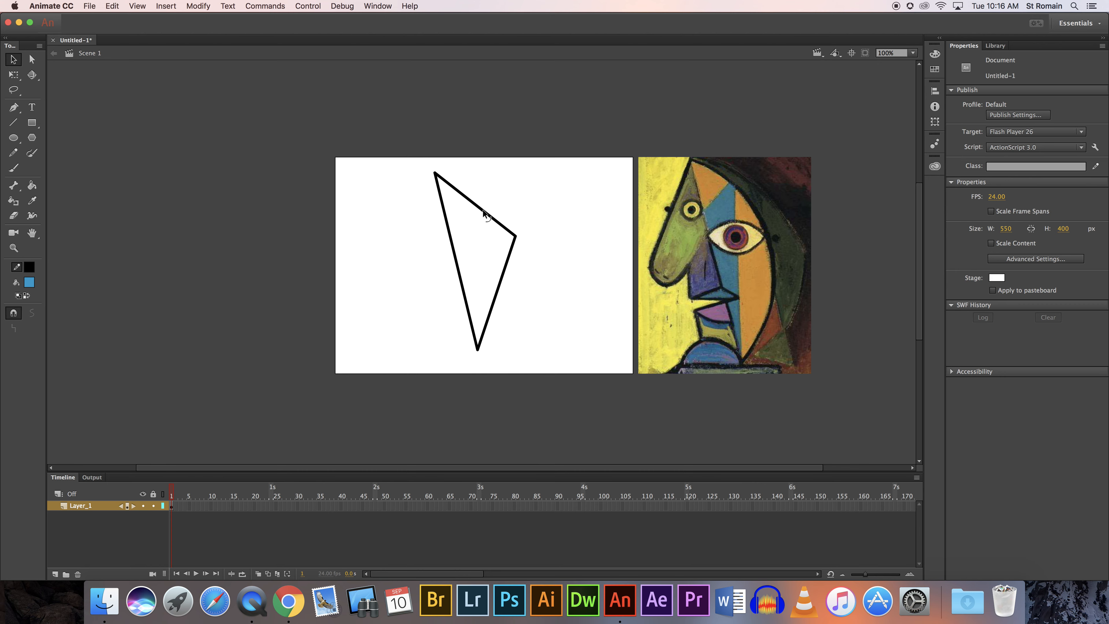
mouse_move(483, 212)
mouse_down()
mouse_move(496, 194)
mouse_move(493, 204)
mouse_up()
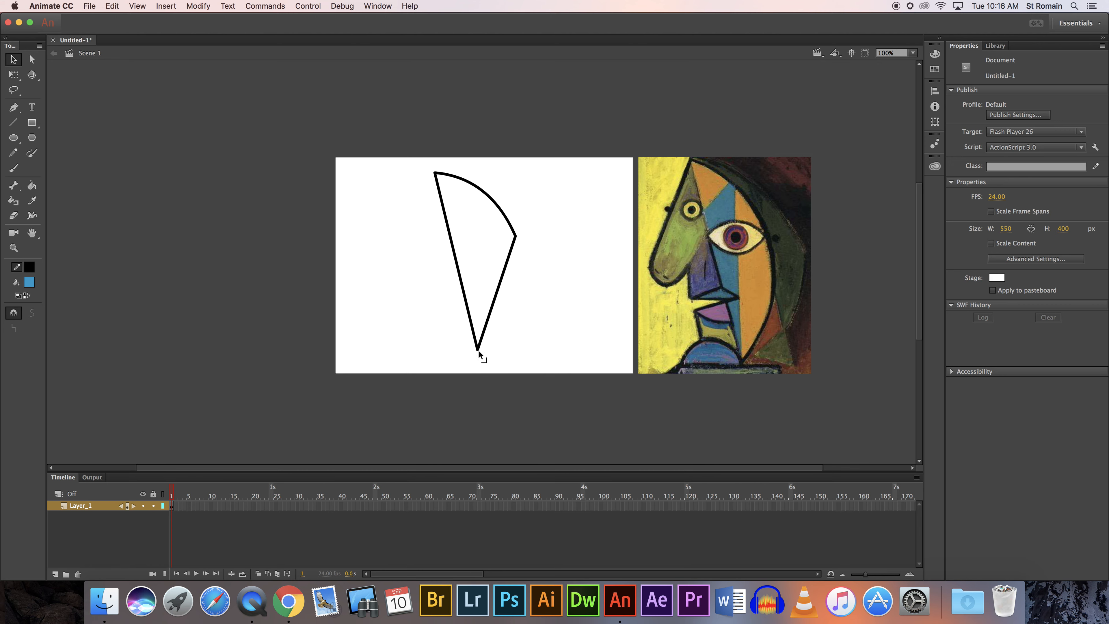
Try moving the shape's bottom corner up and to the left, and undo the reshape.
drag(478, 352, 425, 316)
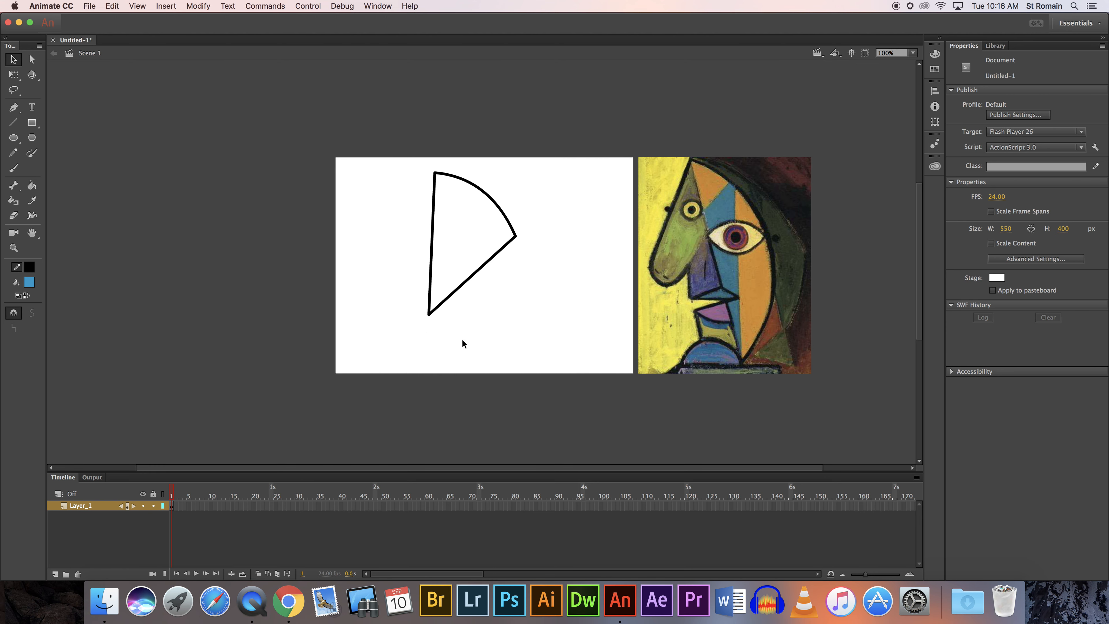
click(113, 6)
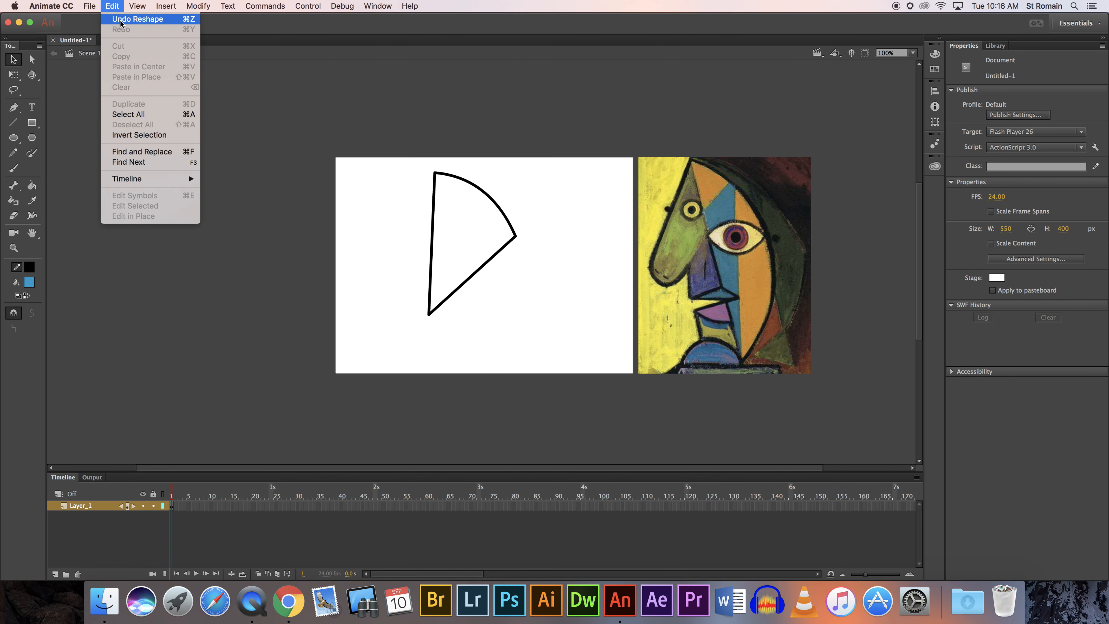
click(124, 19)
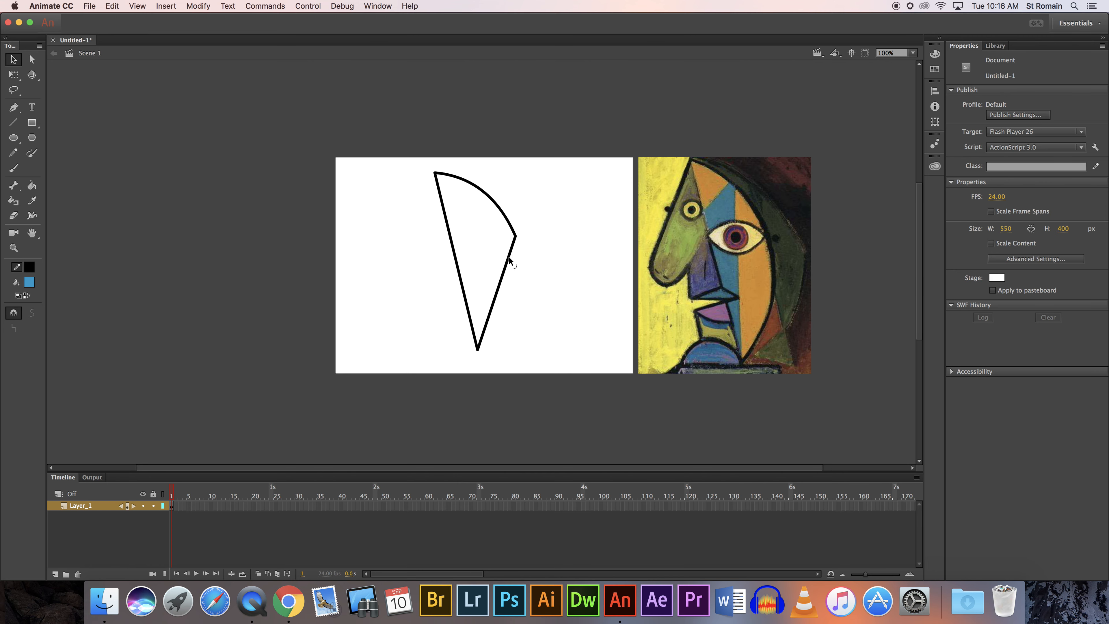
Bend the shape's right side outward into a smooth half-round face outline and extend its bottom corner slightly downward.
drag(500, 286, 519, 240)
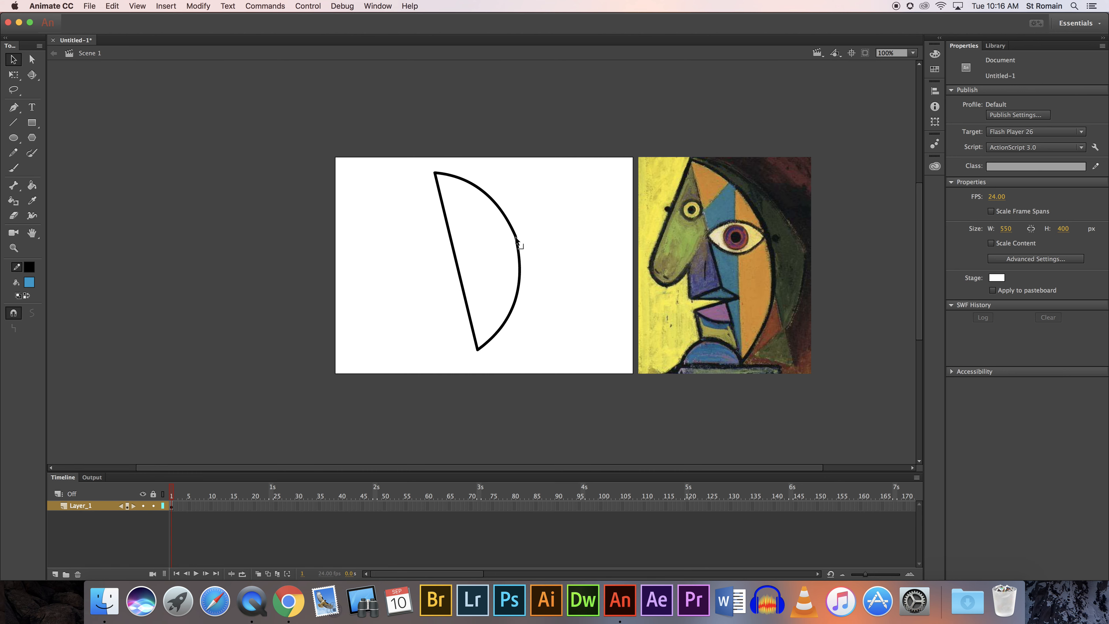
key(super+z)
drag(479, 195, 520, 253)
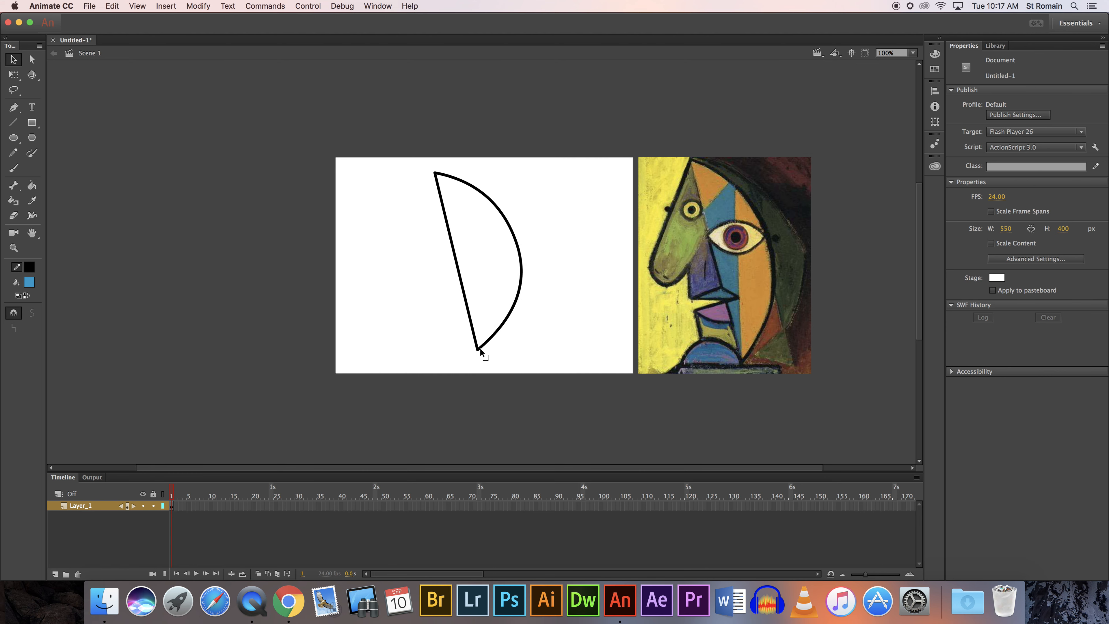
drag(481, 353, 483, 360)
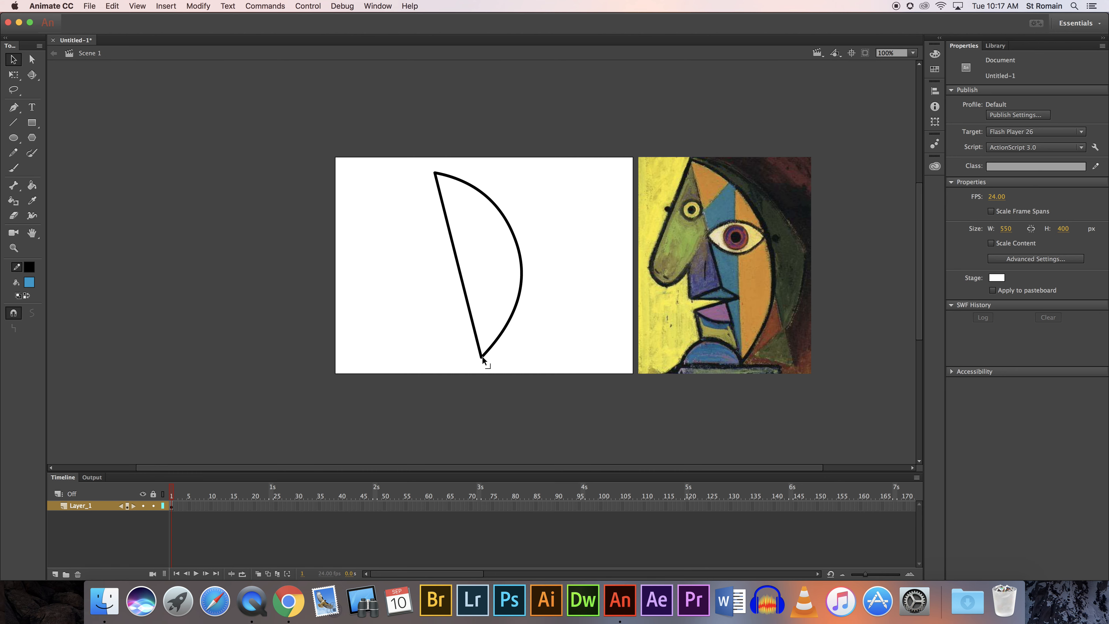
With snapping turned off, draw a diagonal line about 71 px wide and 148 px high up to the face outline's top corner.
click(14, 125)
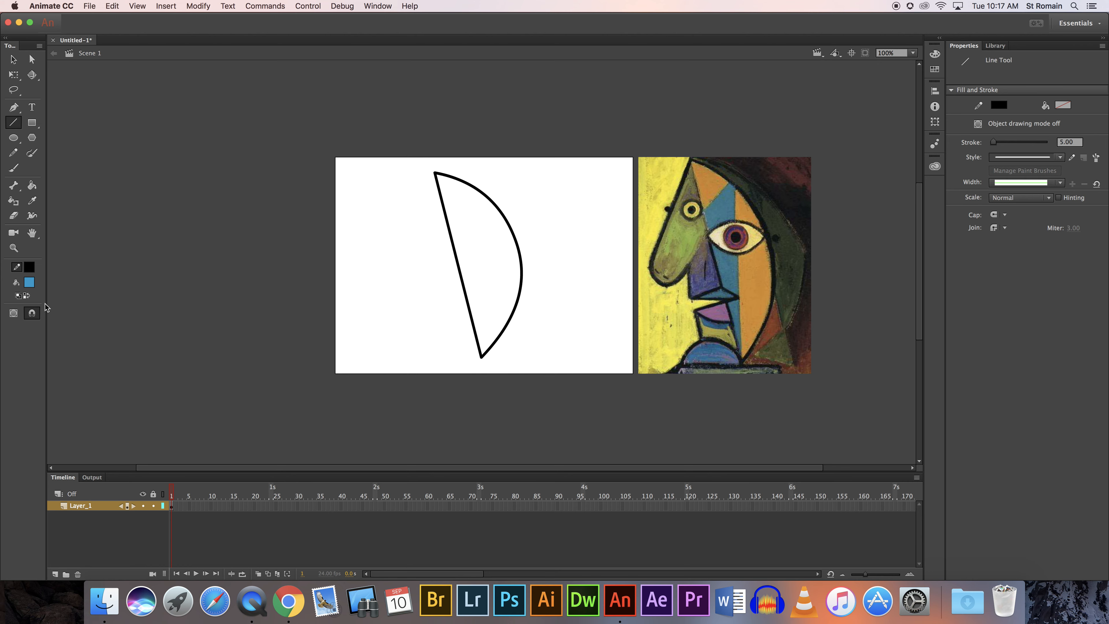
click(32, 314)
drag(394, 253, 435, 175)
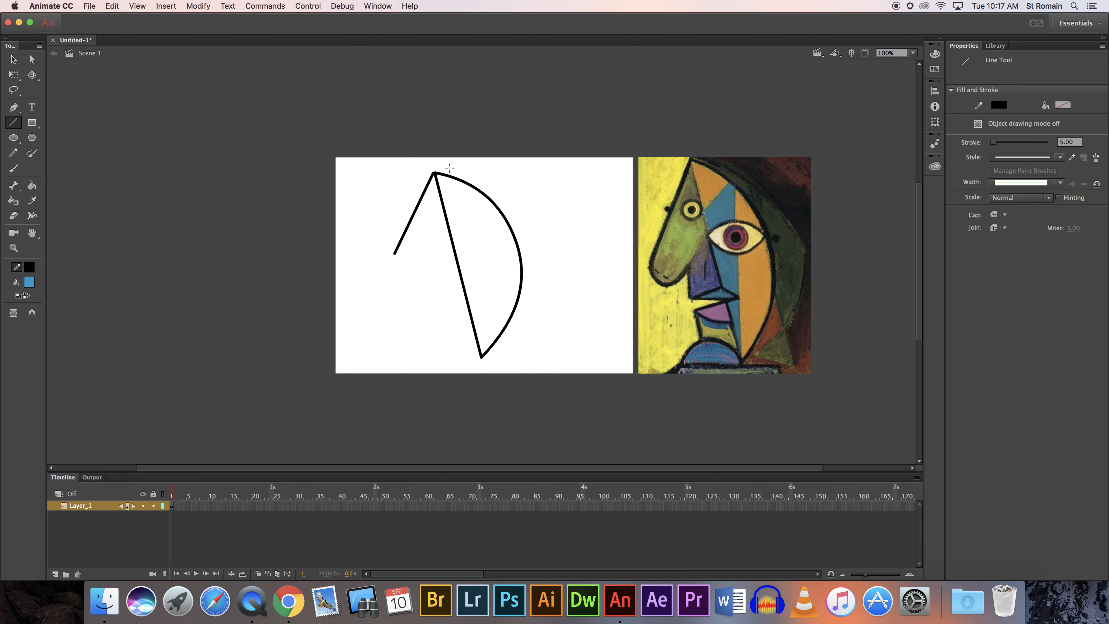
Examine the anchor points where the unsnapped line meets the face outline's top corner at high magnification.
click(14, 247)
drag(433, 174, 471, 191)
drag(222, 134, 411, 248)
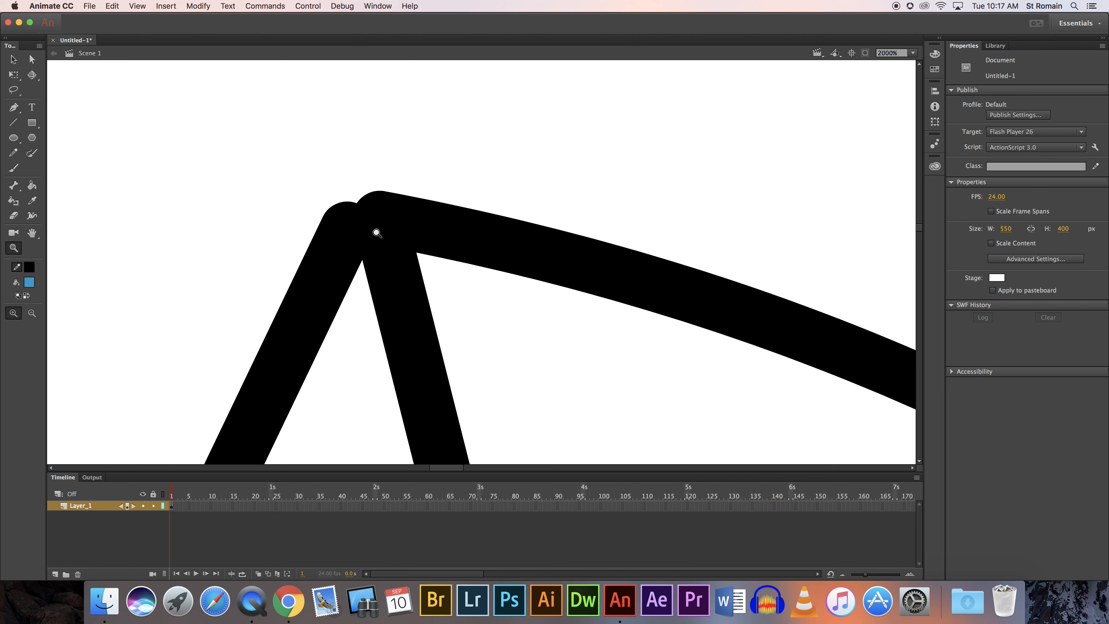
click(32, 59)
drag(278, 150, 429, 285)
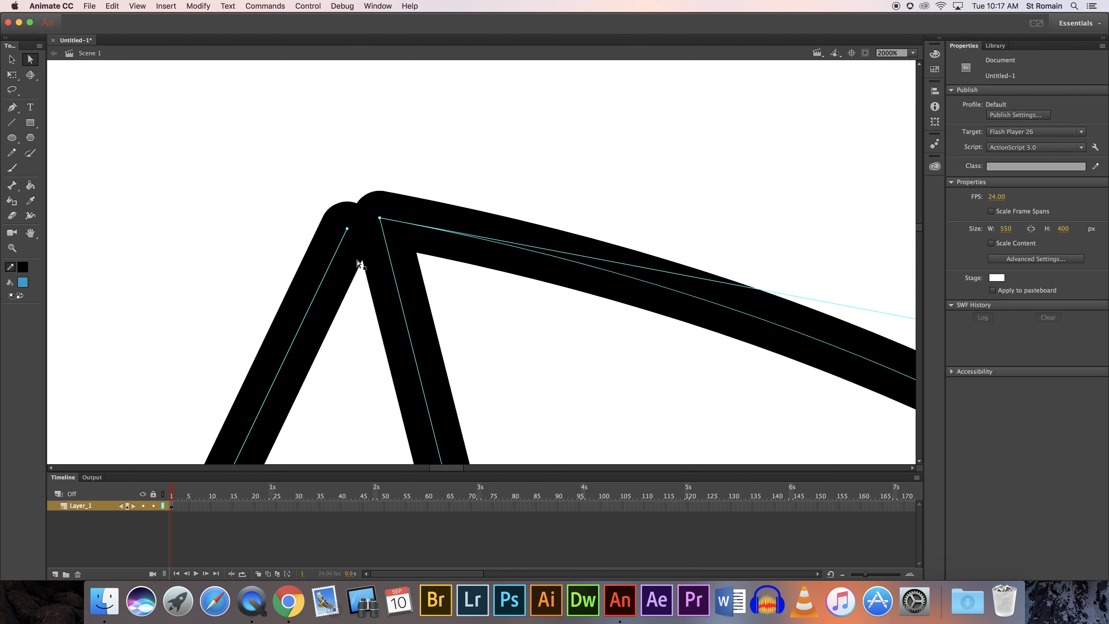
key(super+1)
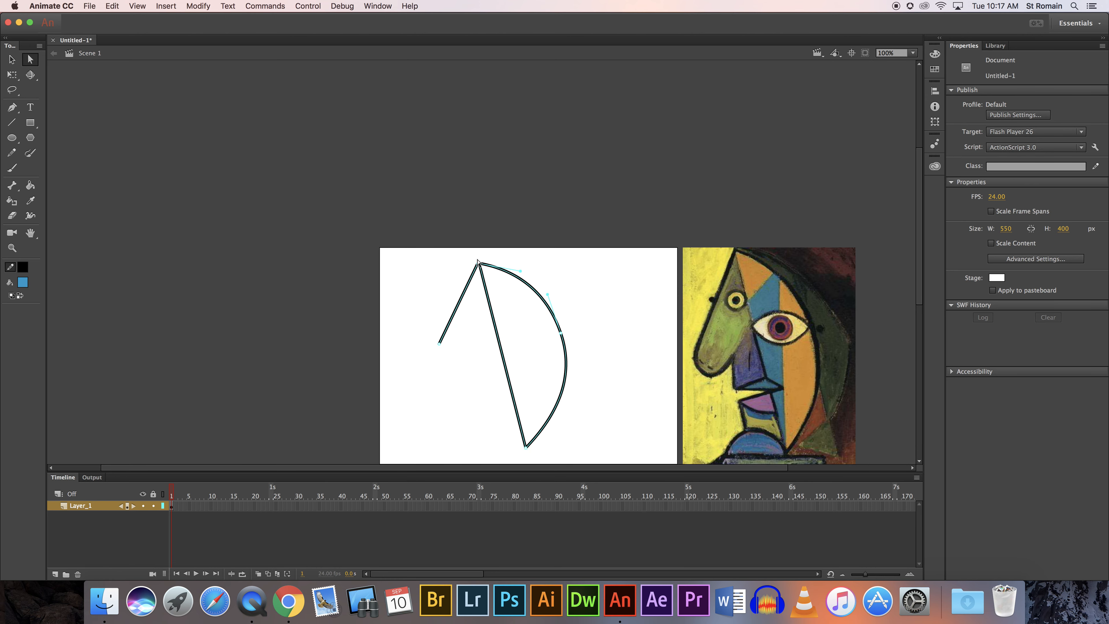
key(z)
drag(461, 255, 501, 279)
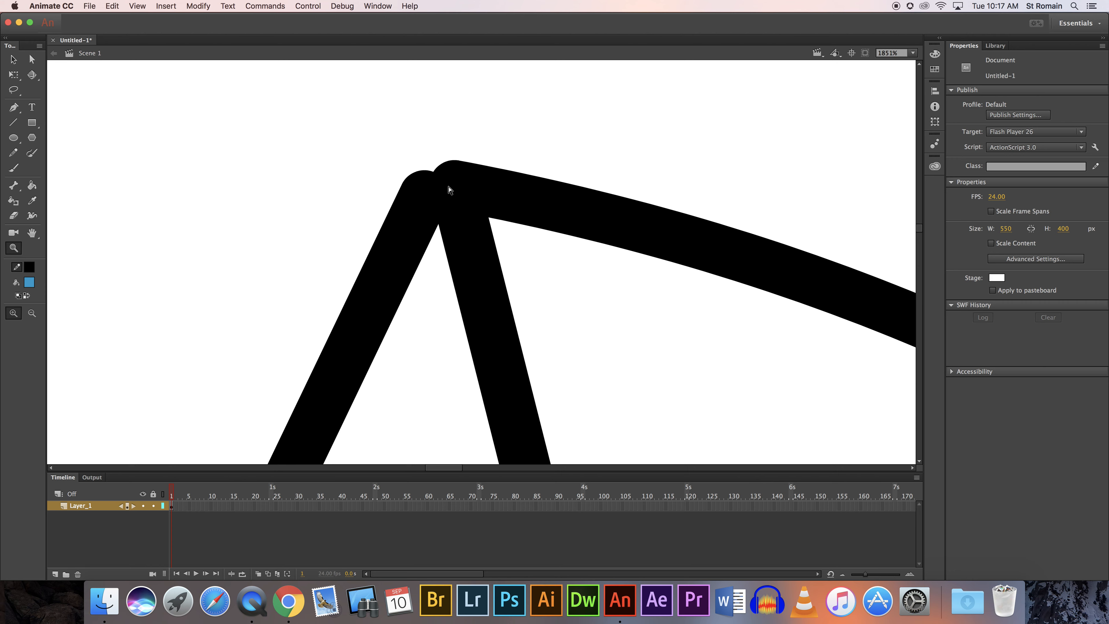
key(a)
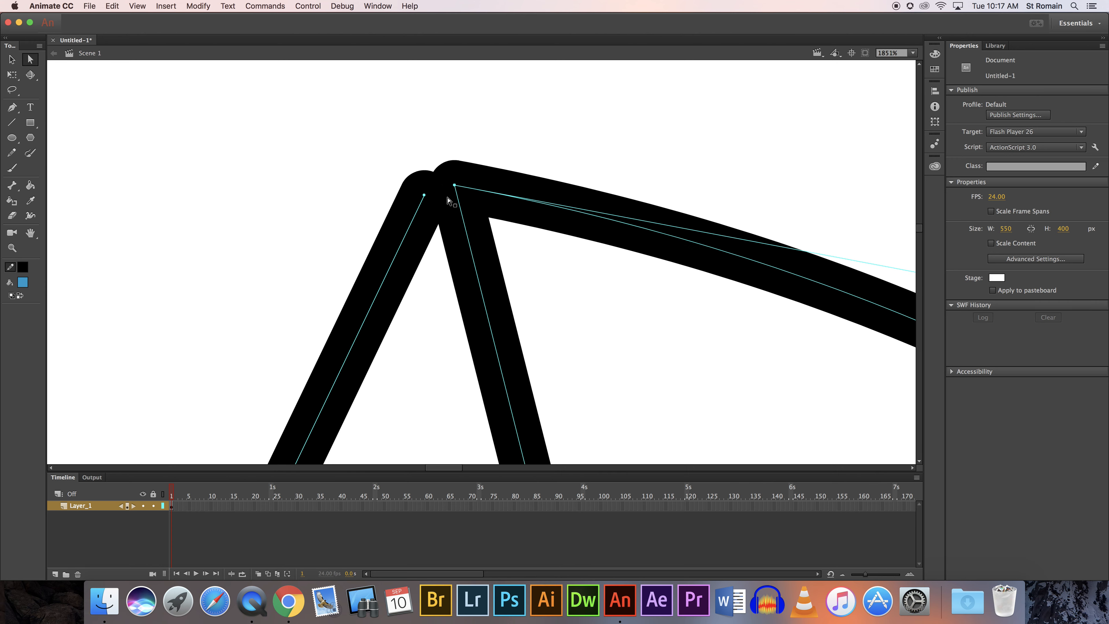
key(v)
key(super+1)
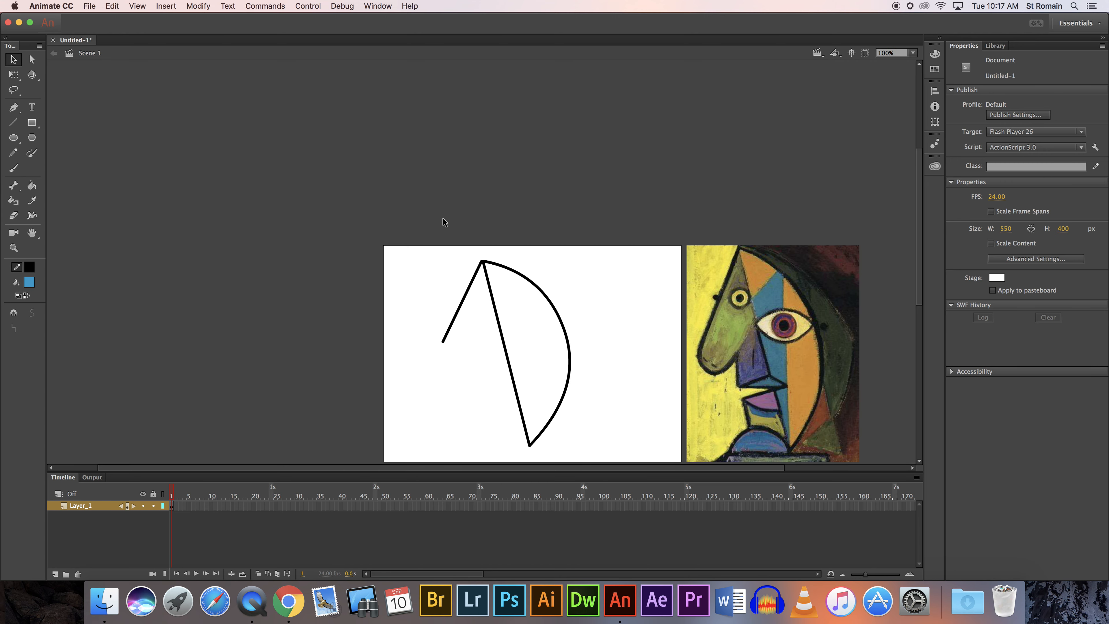
Delete the unsnapped line and redraw it with snapping on, from the stage's left area up to the face outline's top corner.
click(454, 317)
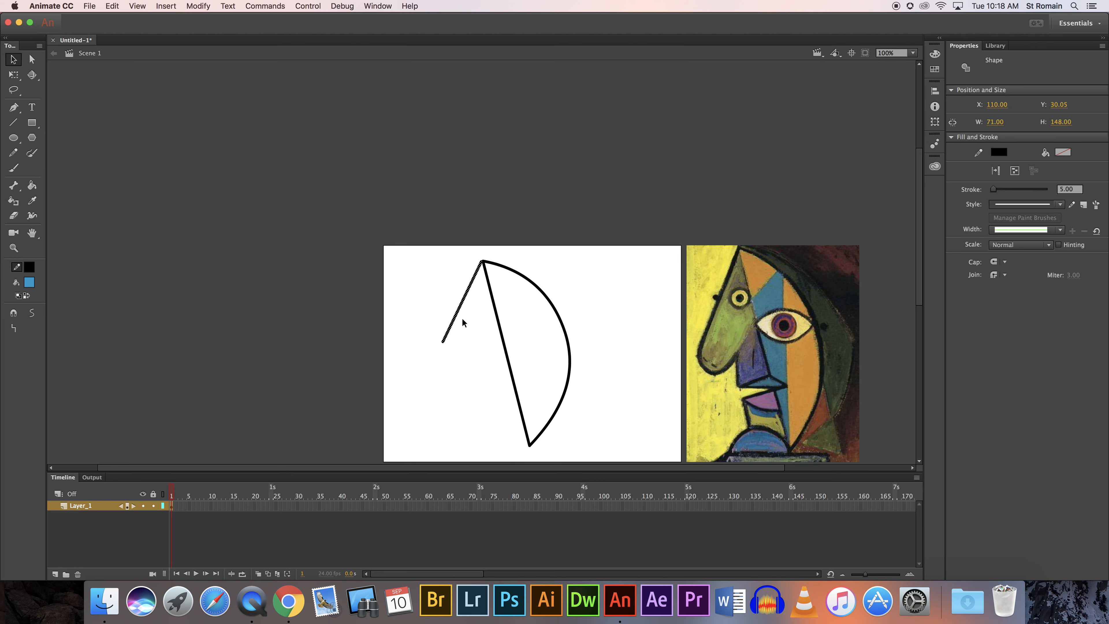
key(Delete)
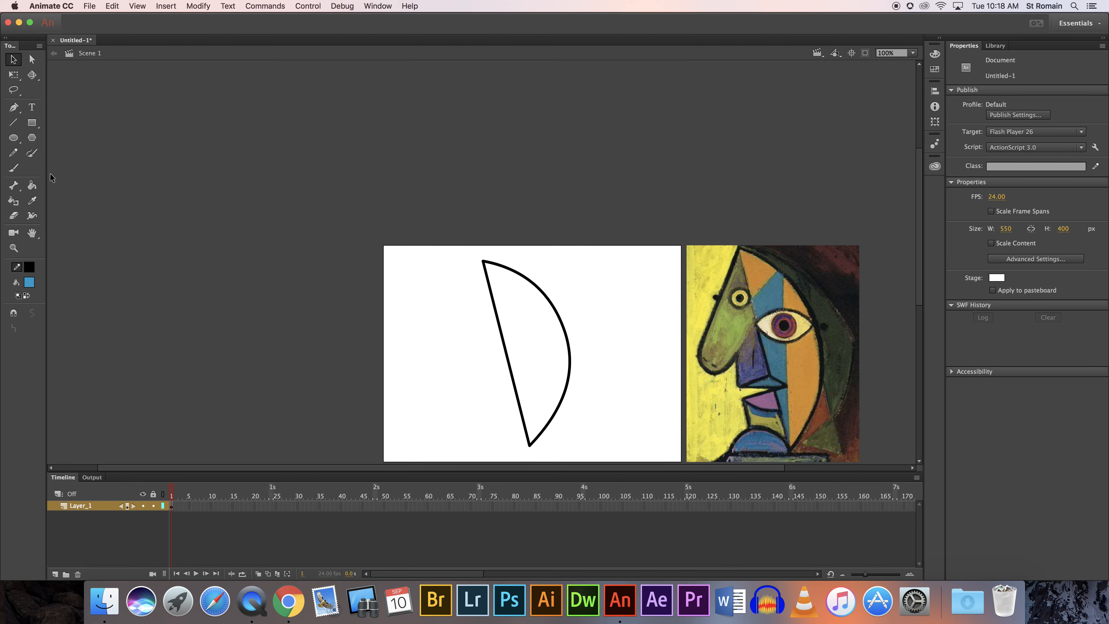
click(14, 124)
click(32, 313)
mouse_move(449, 354)
mouse_down()
mouse_move(468, 271)
mouse_move(480, 264)
mouse_up()
Check the anchor point where the snapped line joins the face outline's top corner at high magnification.
drag(475, 265, 501, 276)
key(z)
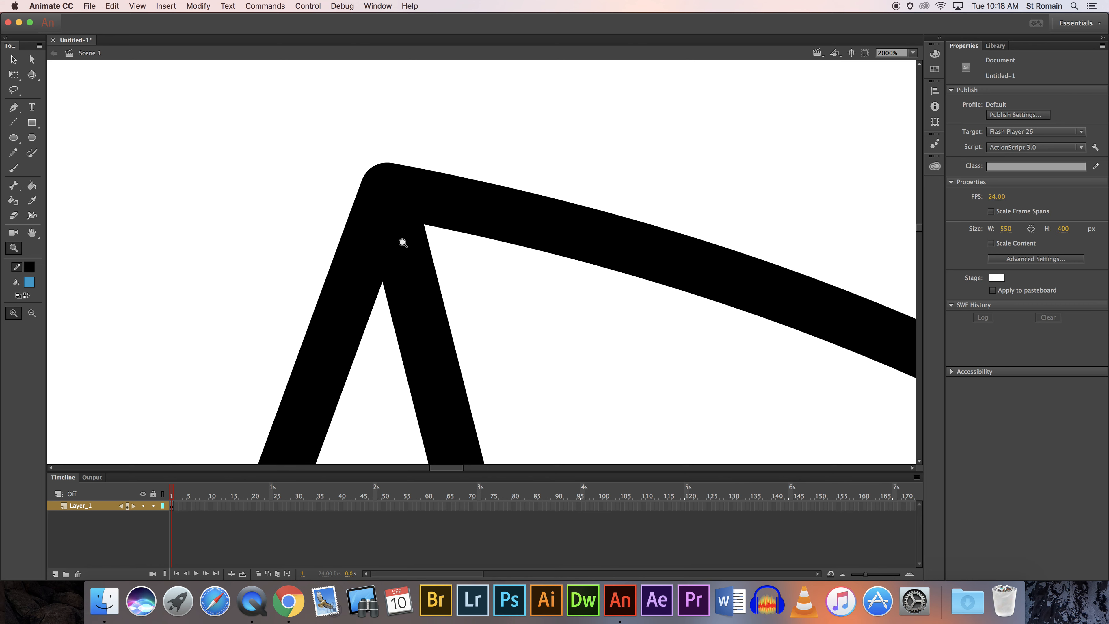
key(a)
drag(320, 153, 471, 255)
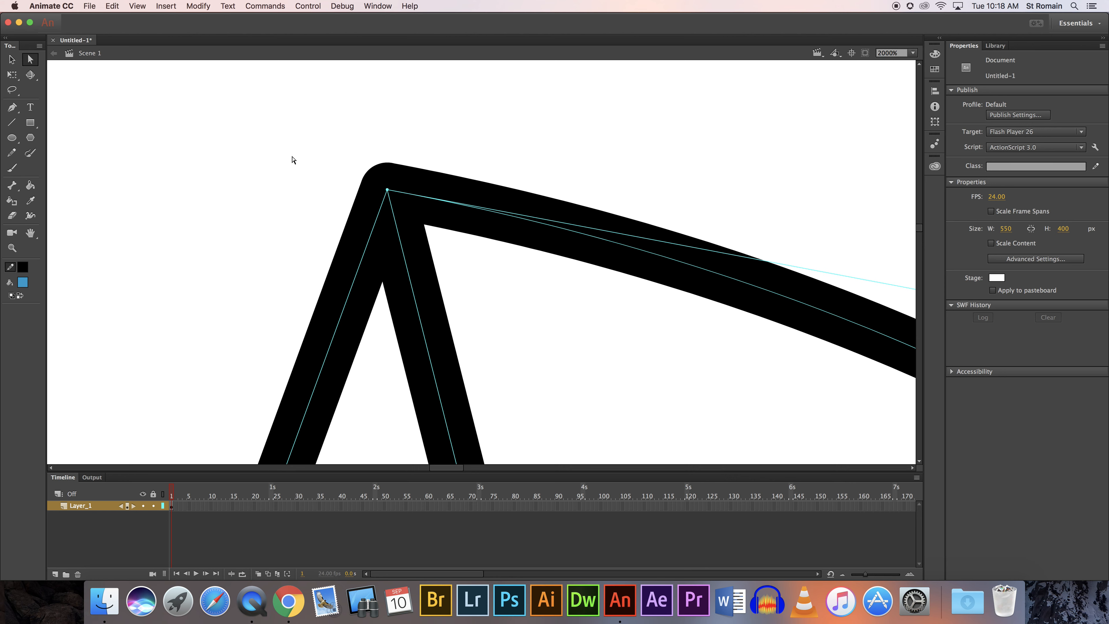
key(super+1)
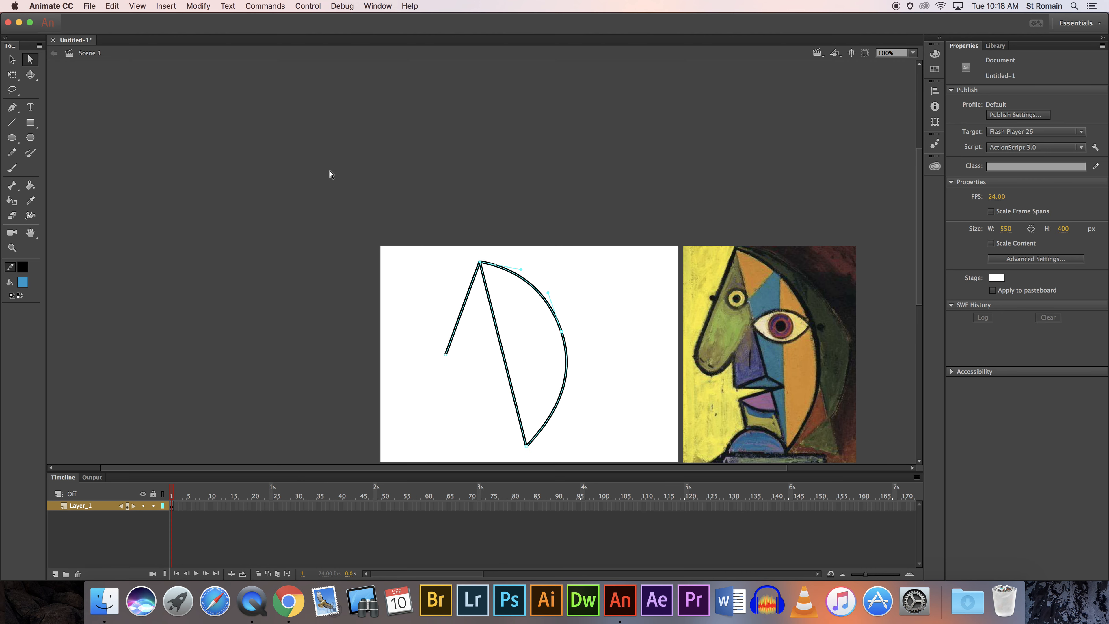
click(12, 61)
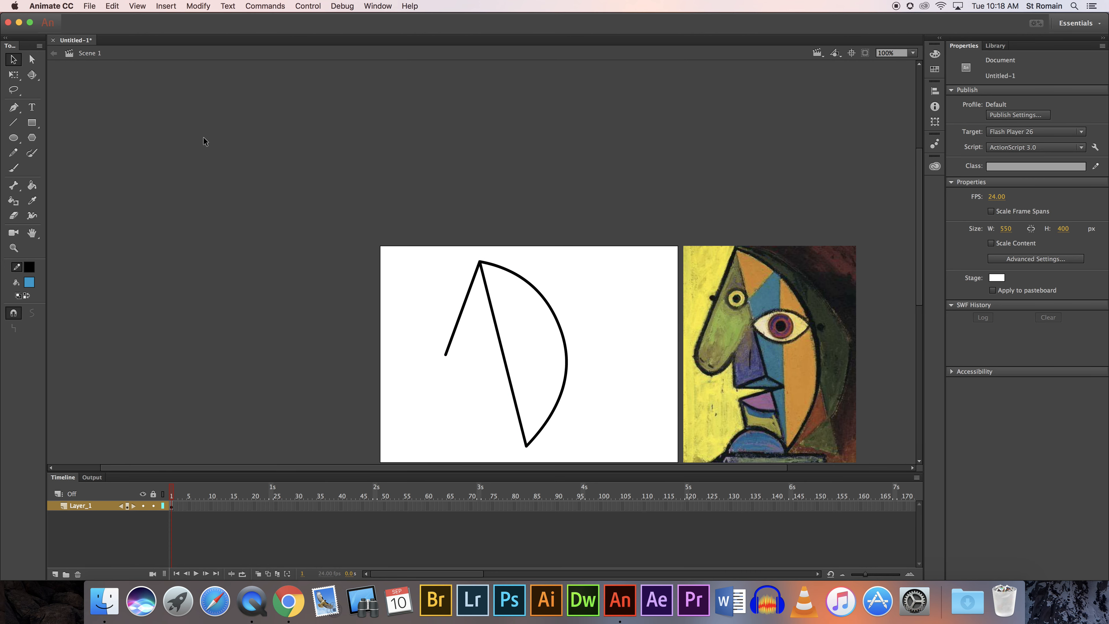
Draw two crossing black lines as an X near the stage's right edge, the first about 55 px wide and 127 px high.
click(13, 123)
drag(616, 284, 646, 354)
drag(646, 288, 607, 345)
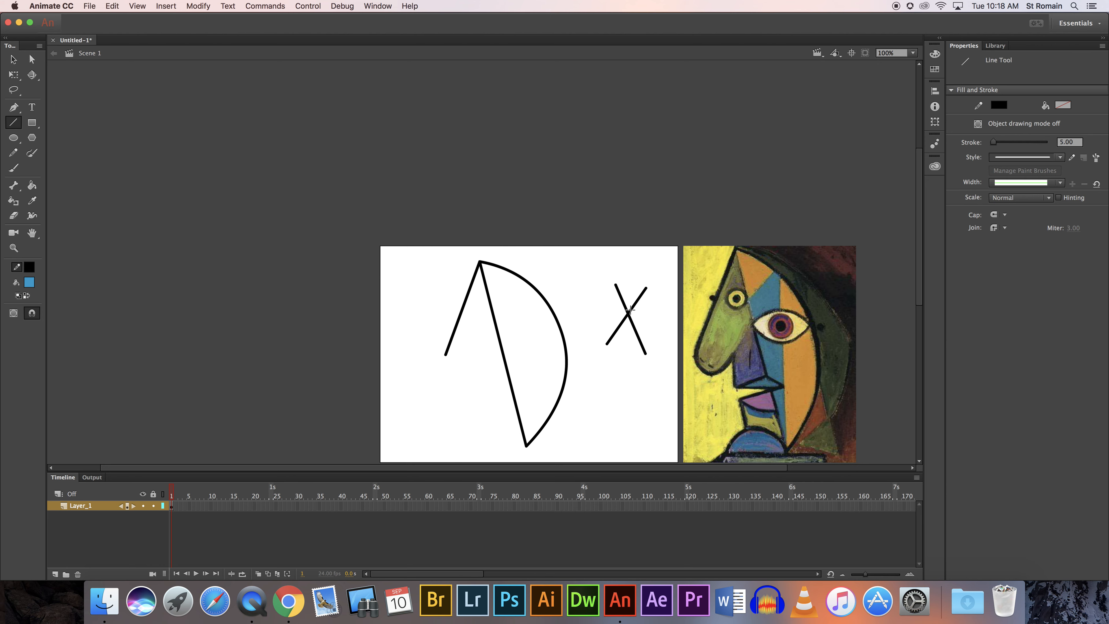
Select the X's upper-right segment alone, and instead select both halves of the diagonal running from upper left to lower right.
key(v)
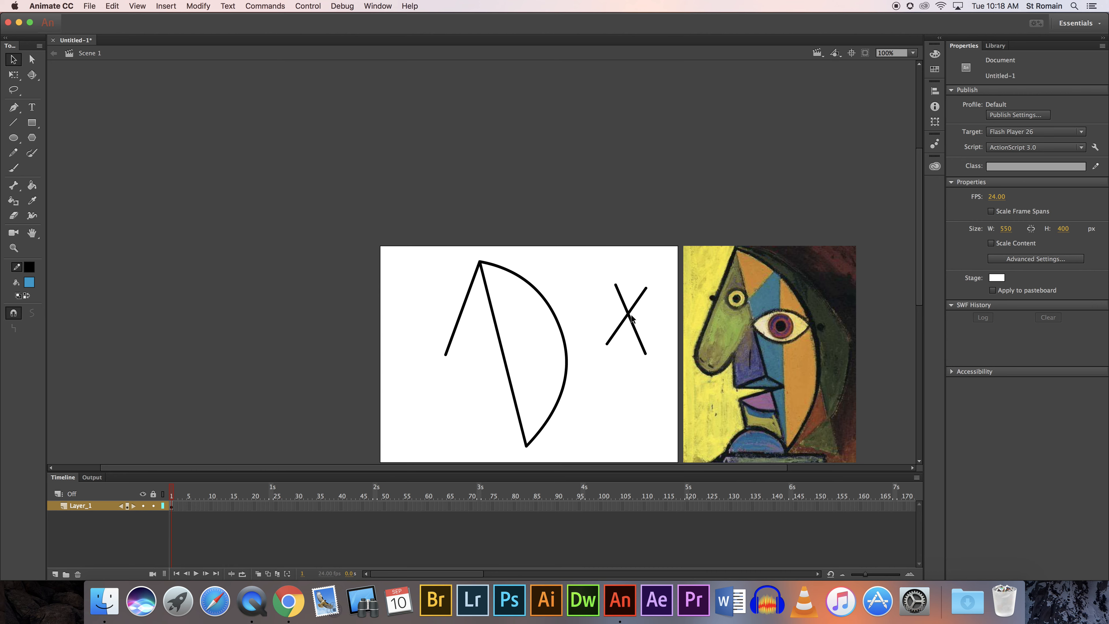
click(633, 309)
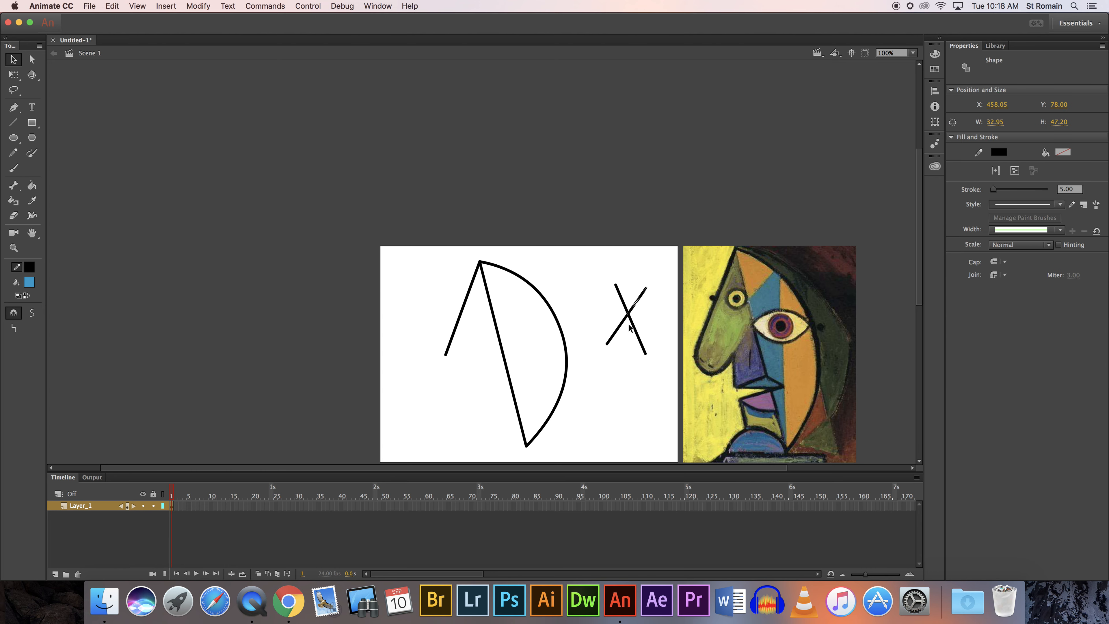
click(636, 332)
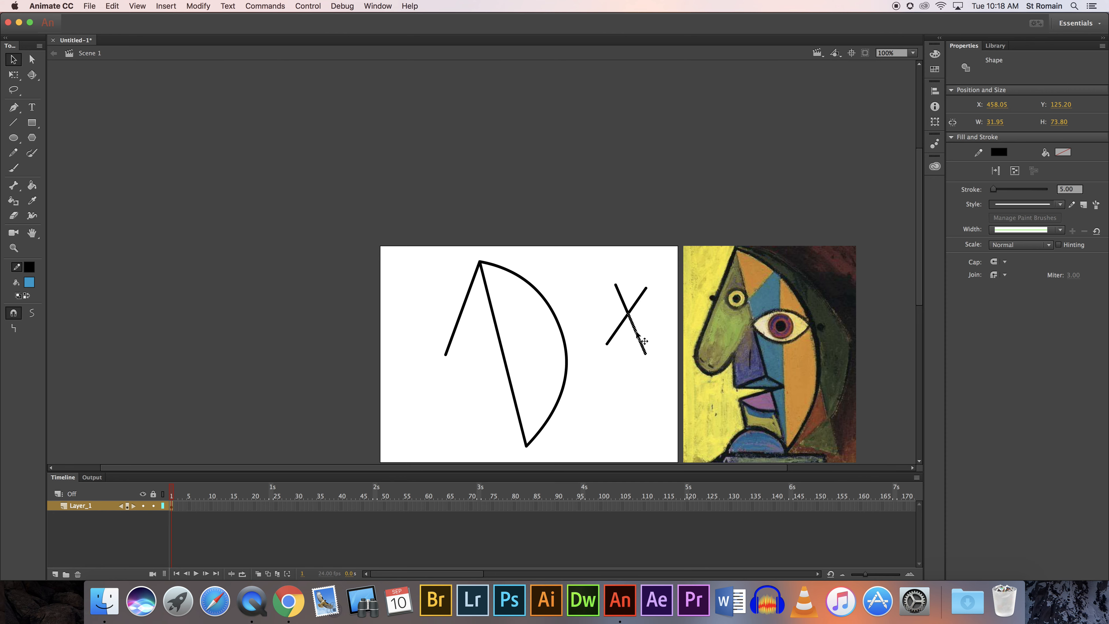
shift+click(625, 308)
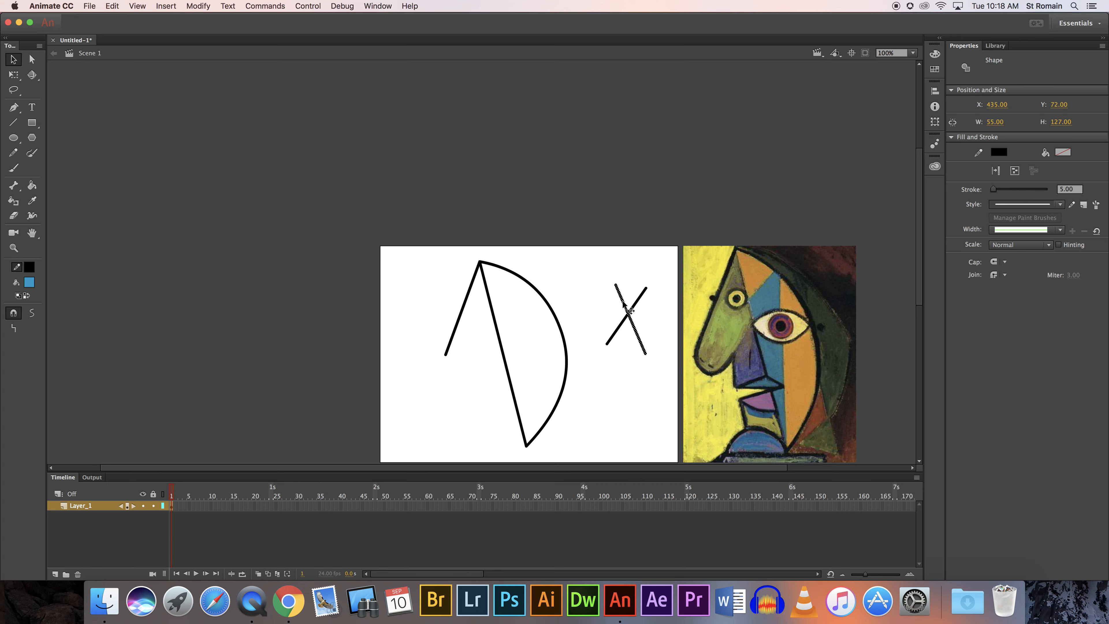
Delete the whole X of crossing lines near the stage's right edge.
click(637, 315)
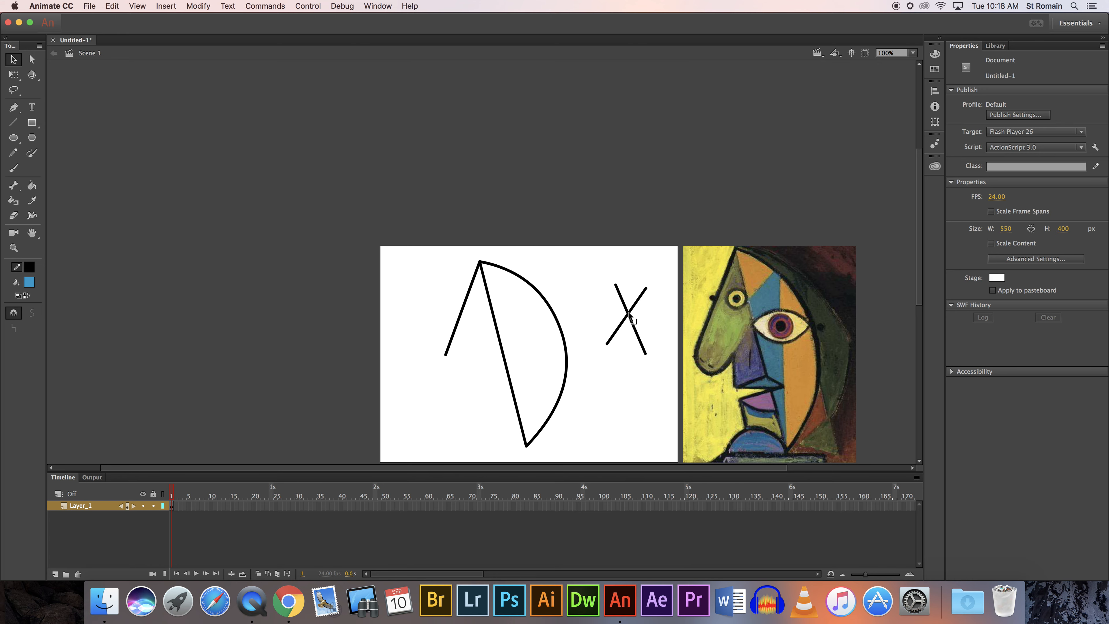
mouse_move(628, 313)
mouse_down()
mouse_move(611, 314)
mouse_move(644, 322)
mouse_move(591, 313)
mouse_move(638, 323)
mouse_up()
drag(598, 279, 656, 373)
key(Delete)
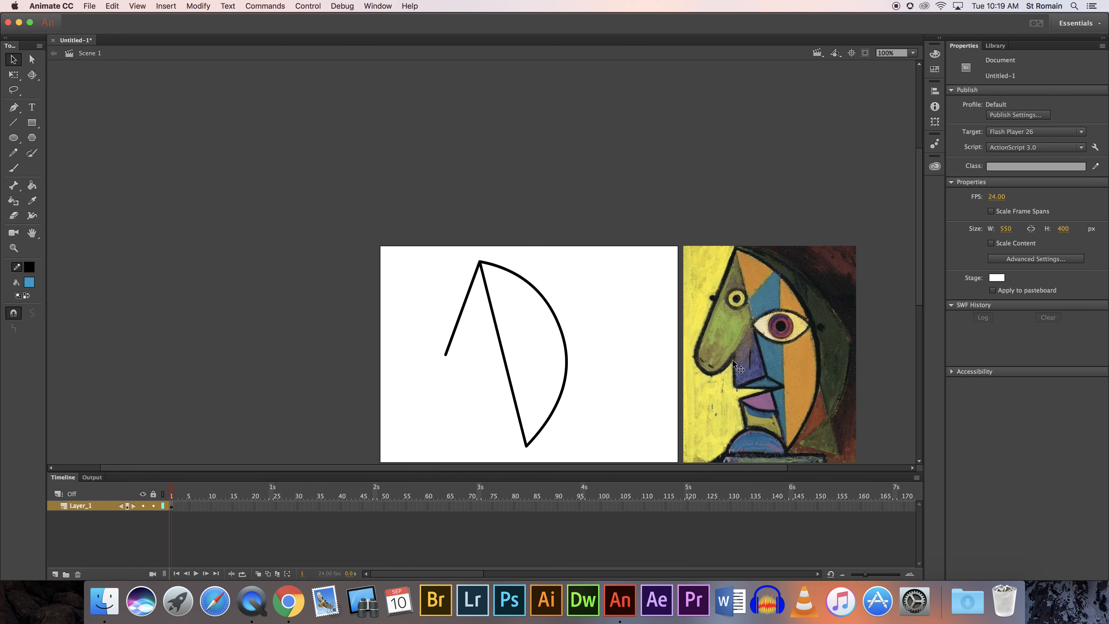
Draw a V of two short lines from the nose line's lower end and bend them into a rounded nose tip.
click(13, 122)
mouse_move(447, 357)
mouse_down()
mouse_move(465, 372)
mouse_move(478, 358)
mouse_up()
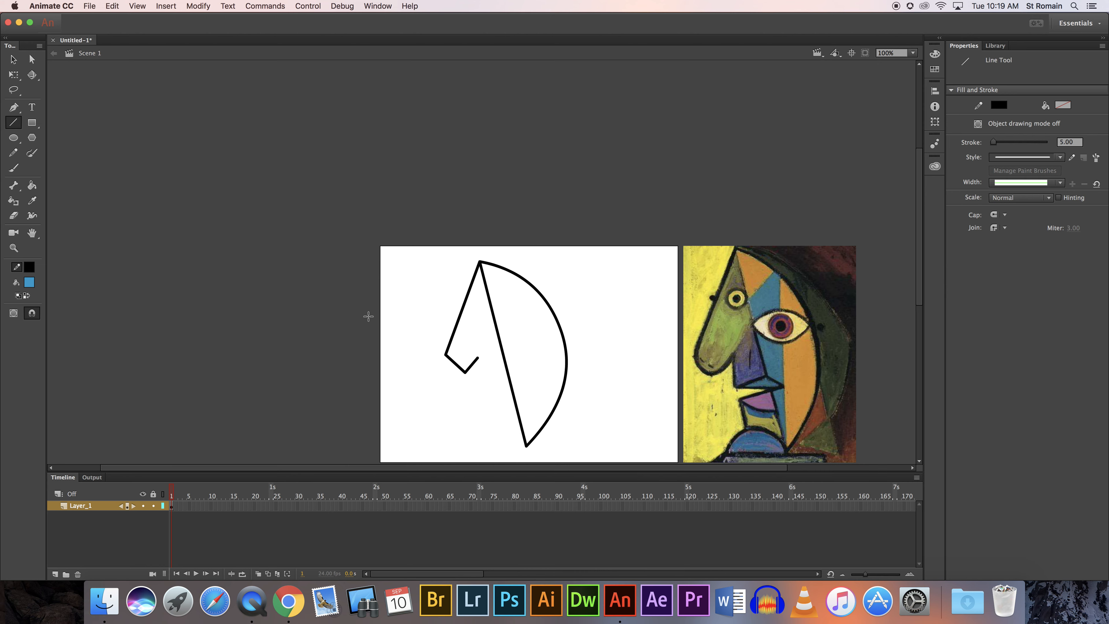
click(16, 62)
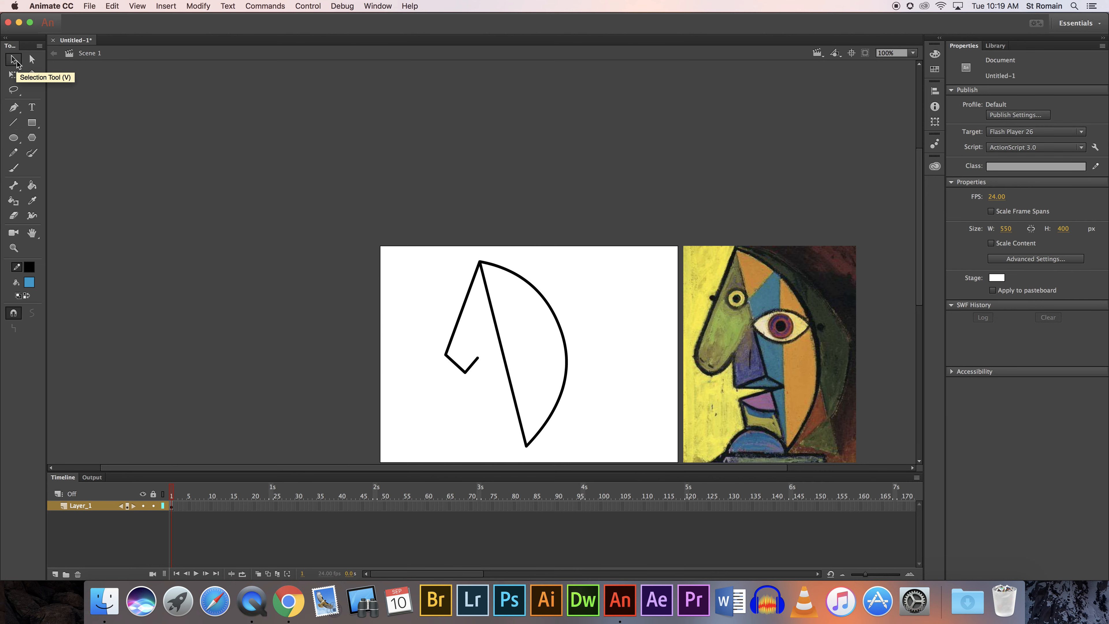
mouse_move(454, 366)
mouse_down()
mouse_move(446, 373)
mouse_move(466, 378)
mouse_up()
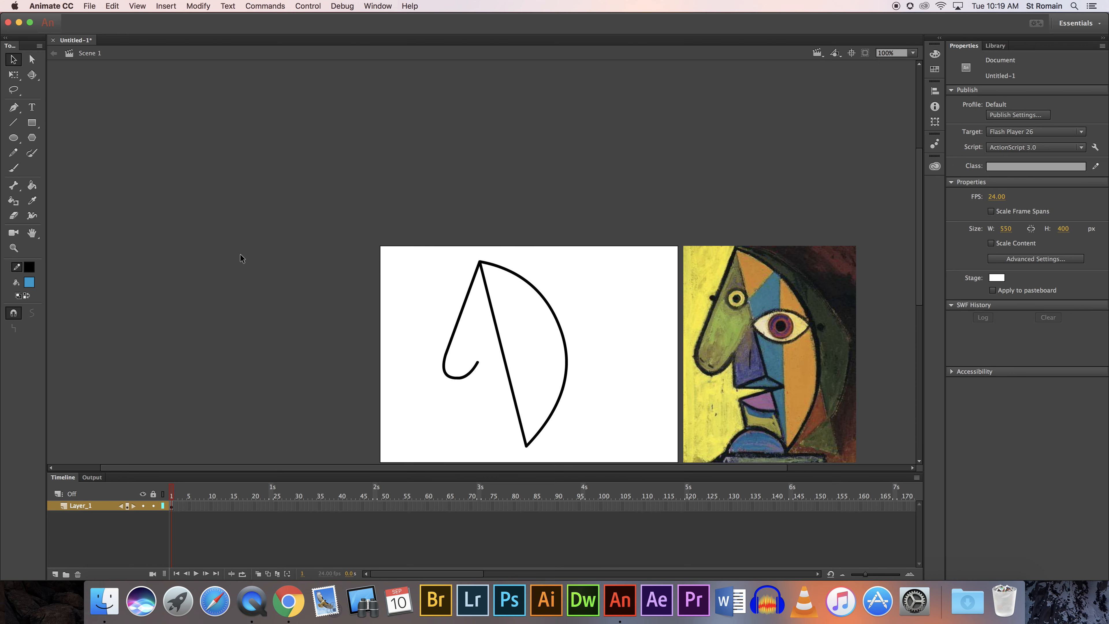
Draw the vertical line under the nose and the angular upper and lower lips with straight lines across the face's dividing line.
click(13, 123)
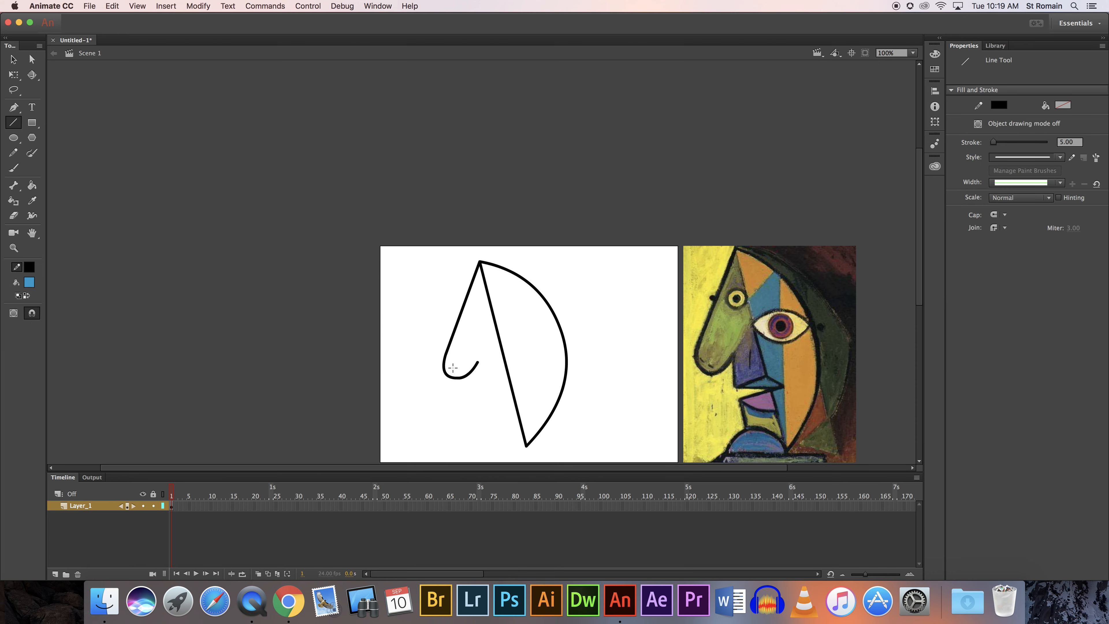
mouse_move(478, 363)
mouse_down()
mouse_move(477, 391)
mouse_move(510, 380)
mouse_up()
mouse_move(510, 380)
mouse_down()
mouse_move(538, 393)
mouse_move(478, 391)
mouse_up()
mouse_move(503, 406)
mouse_down()
mouse_move(486, 410)
mouse_move(519, 421)
mouse_up()
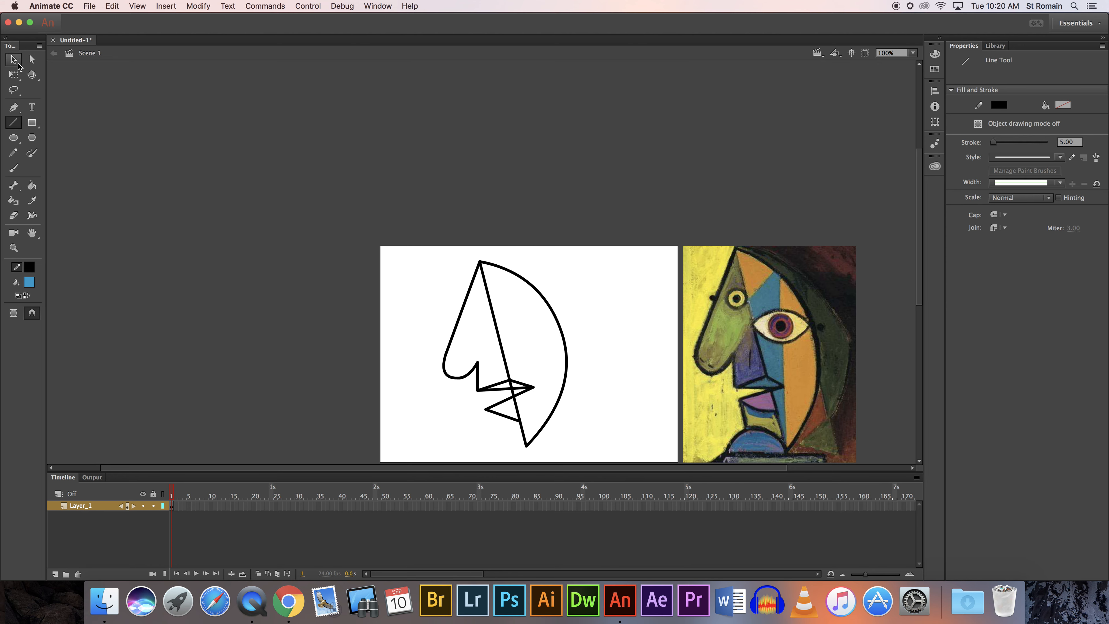
Lower the upper lip's left and right corners and open a gap in the face's dividing line between the lips.
click(13, 60)
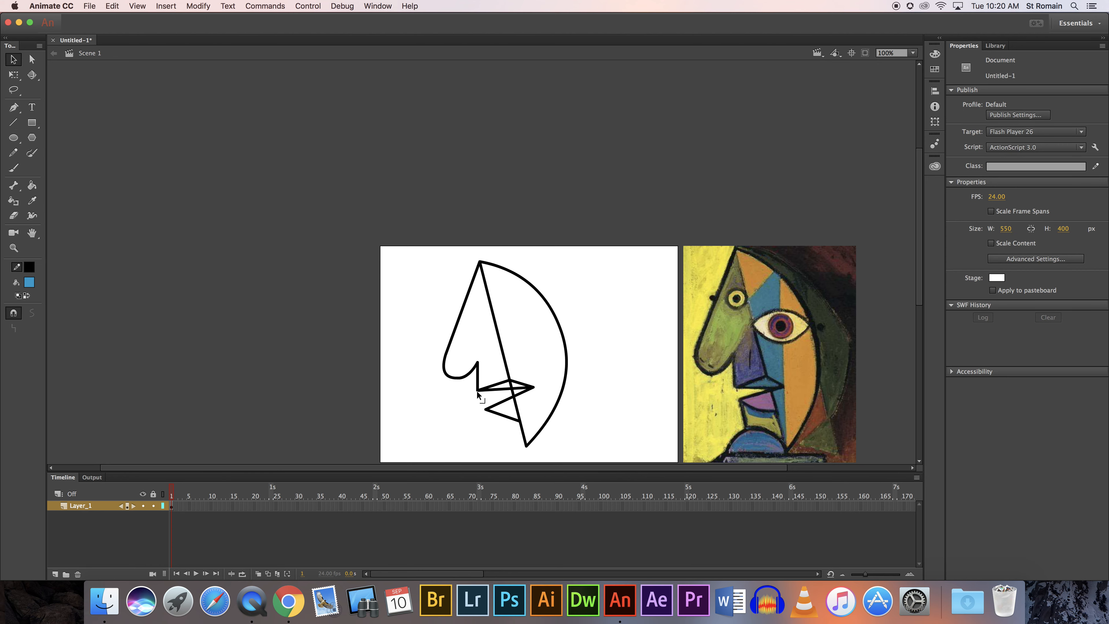
click(13, 248)
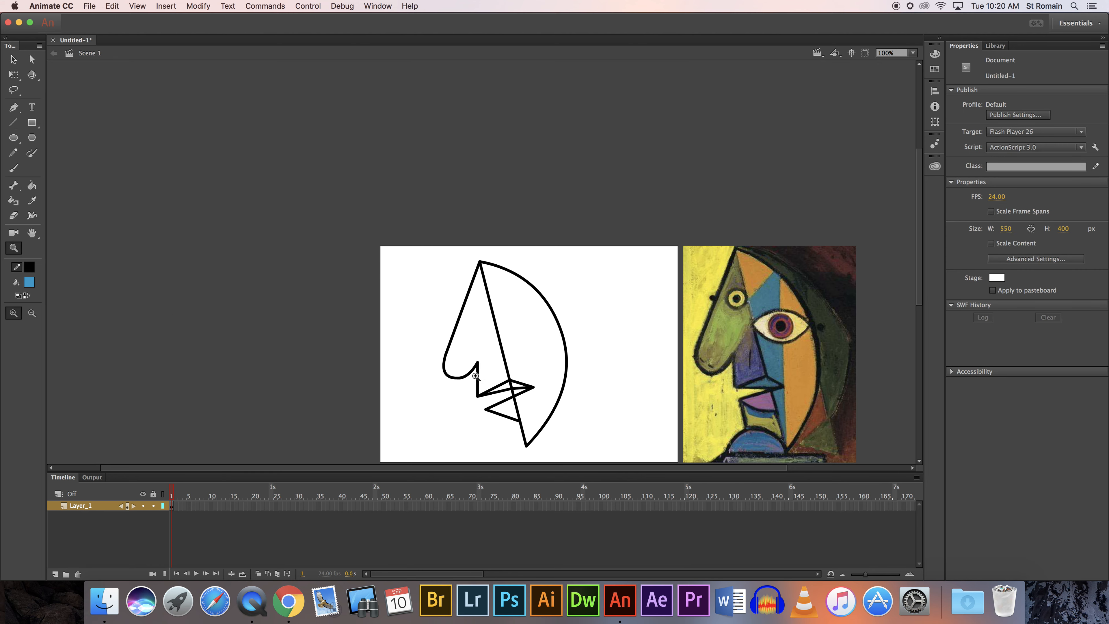
mouse_move(475, 376)
mouse_down()
mouse_move(581, 439)
mouse_move(797, 477)
mouse_up()
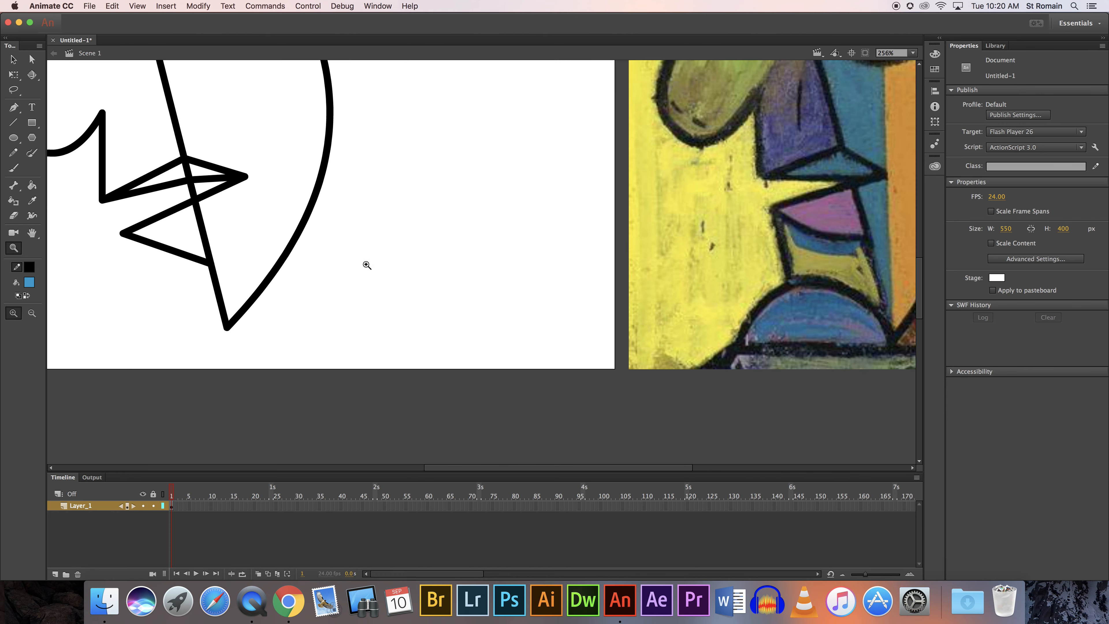
click(14, 60)
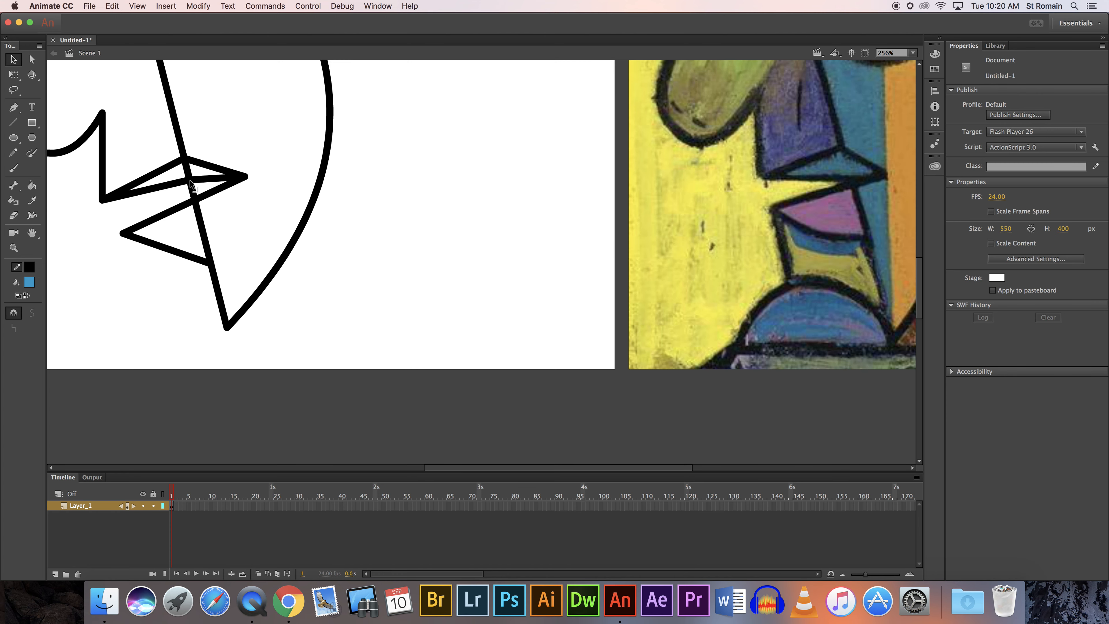
mouse_move(190, 183)
mouse_down()
mouse_move(195, 202)
mouse_move(193, 187)
mouse_up()
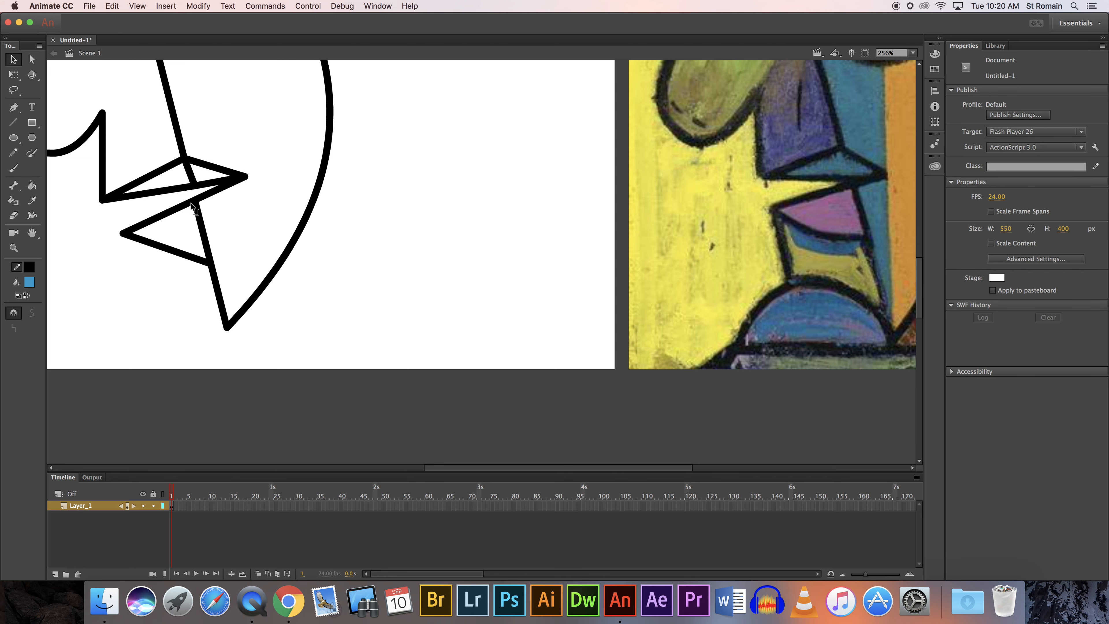
drag(244, 177, 191, 190)
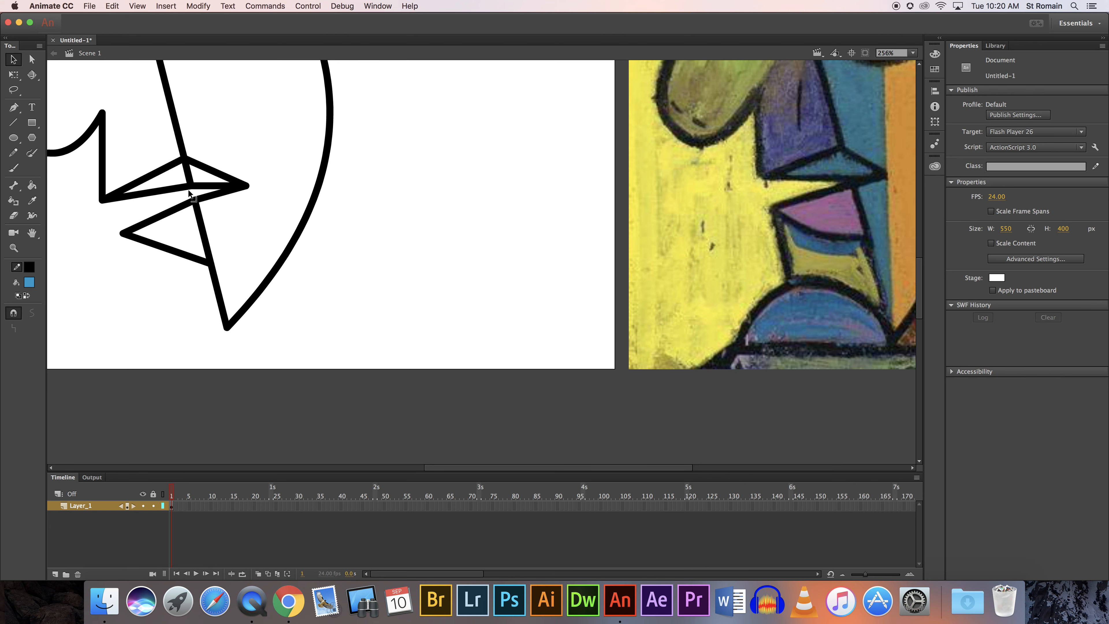
Delete the dividing-line segment inside the upper lip and bend the lower lip's bottom edge into a downward curve.
click(188, 193)
key(Delete)
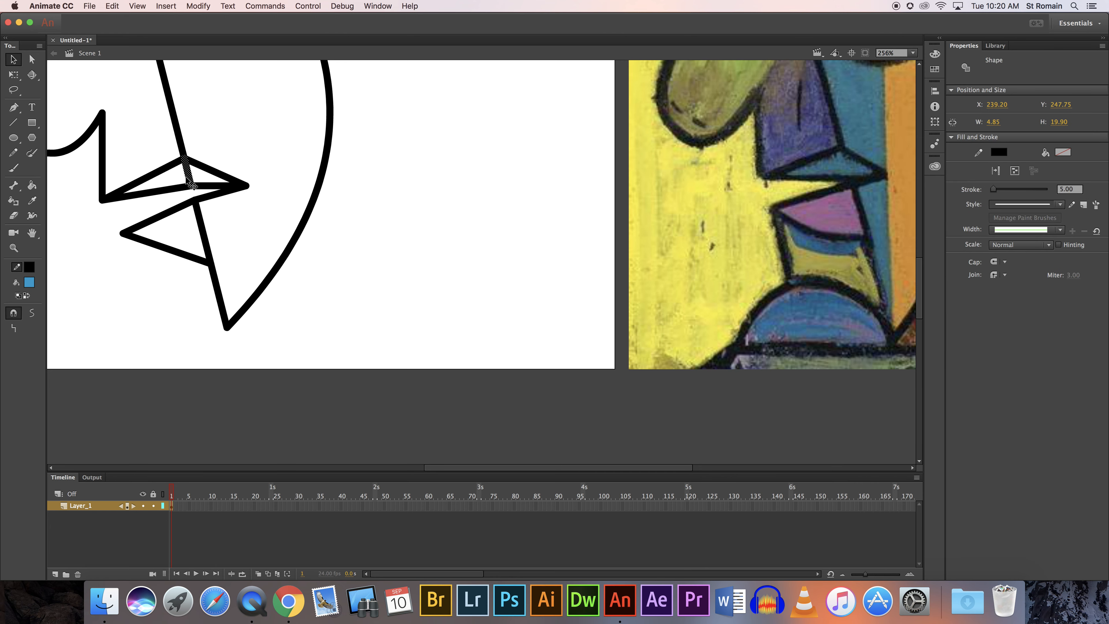
drag(136, 202, 99, 201)
drag(195, 201, 197, 204)
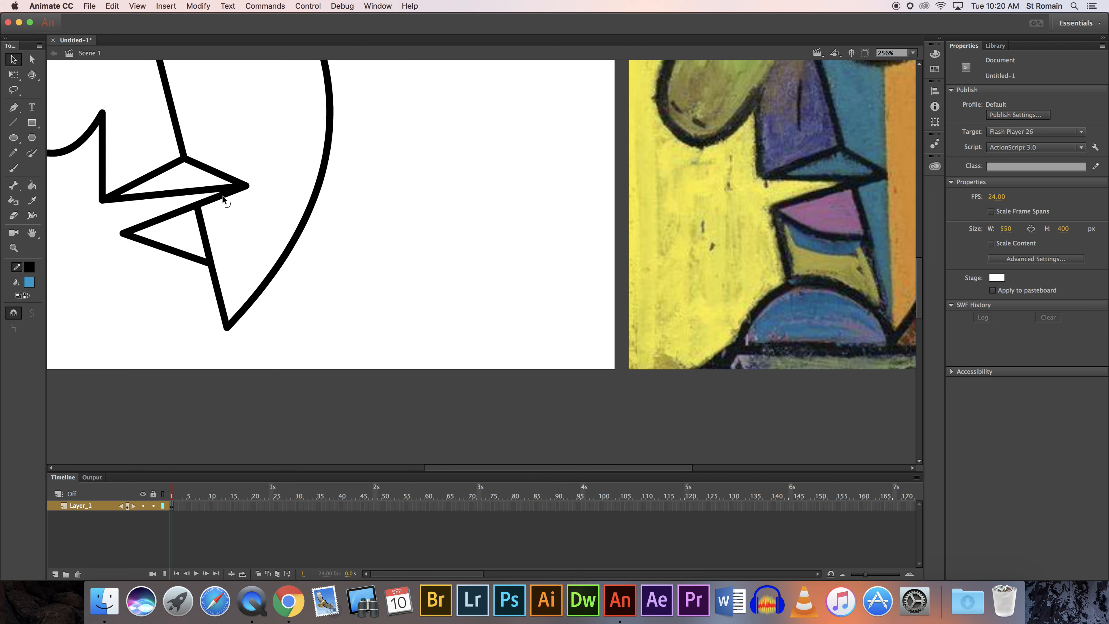
drag(175, 253, 170, 263)
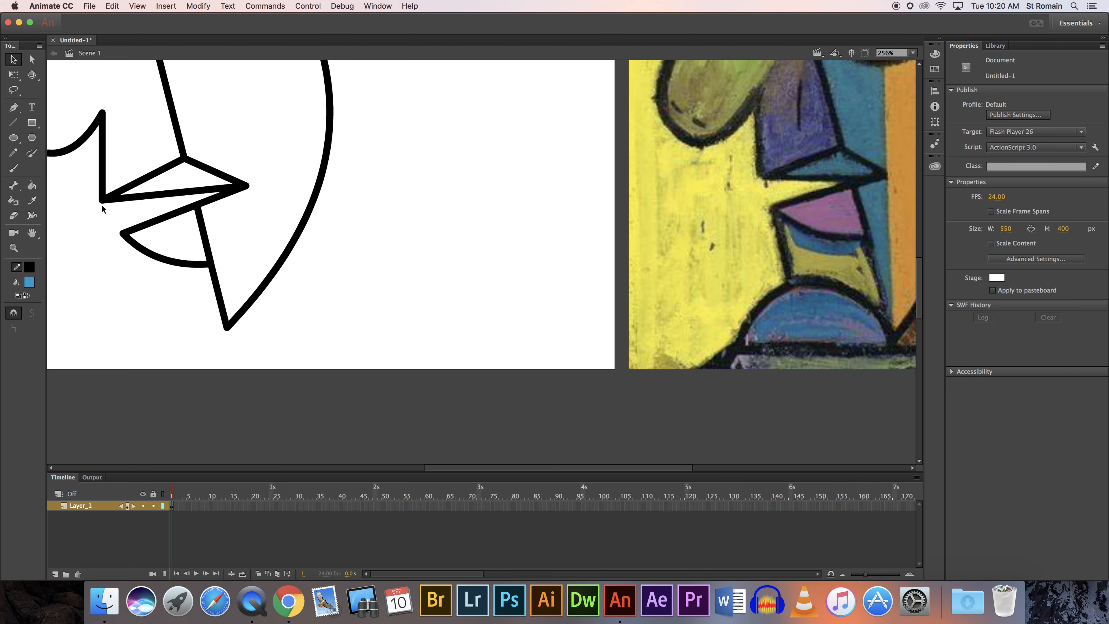
Pan around the nose and mouth area with the Hand tool, also using it temporarily while another tool is active.
click(32, 234)
drag(104, 262, 165, 240)
key(v)
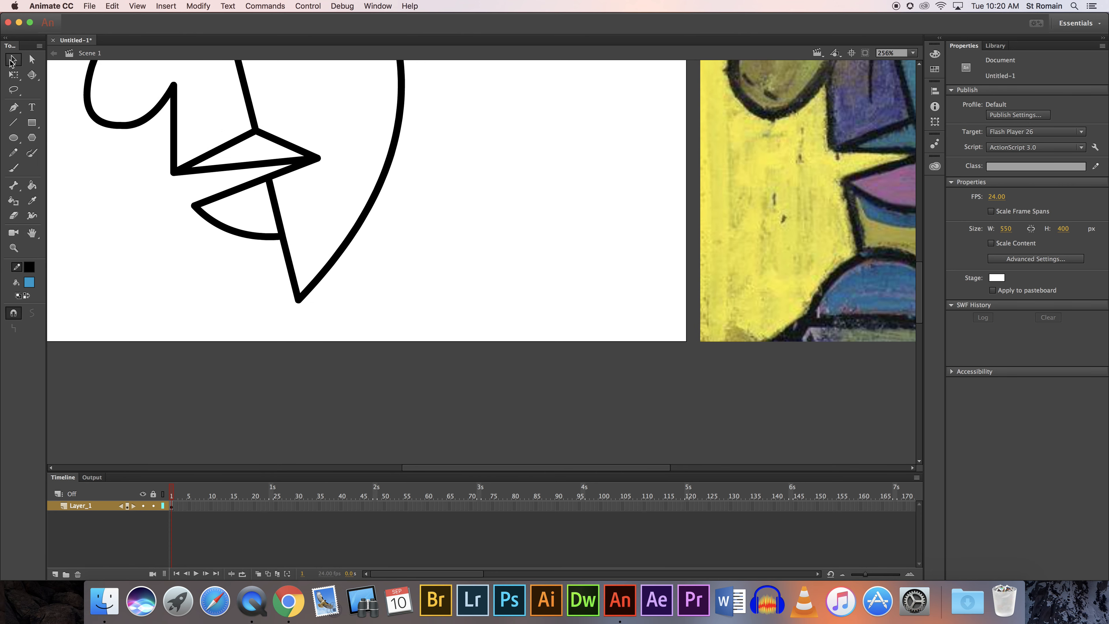
drag(220, 227, 219, 228)
click(31, 233)
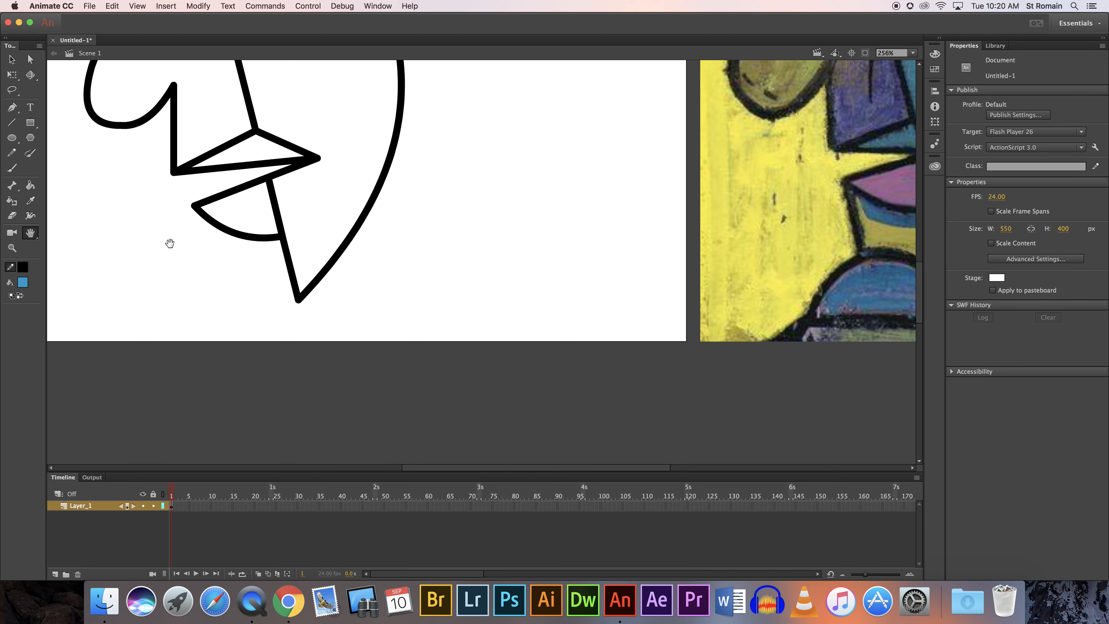
scroll(203, 245, up, 5)
click(12, 59)
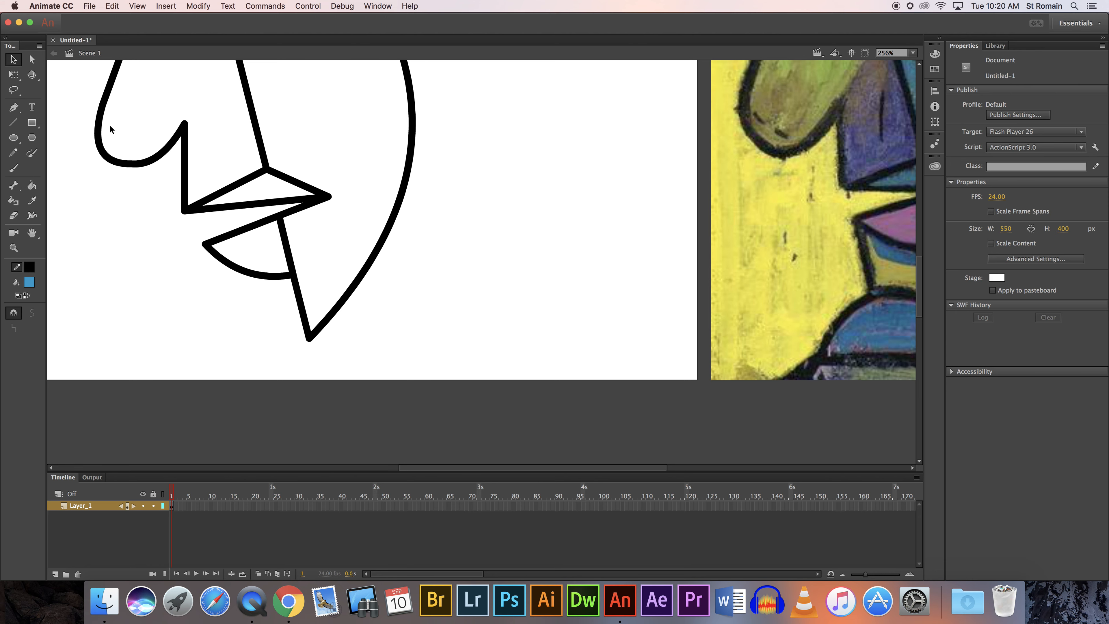
click(13, 107)
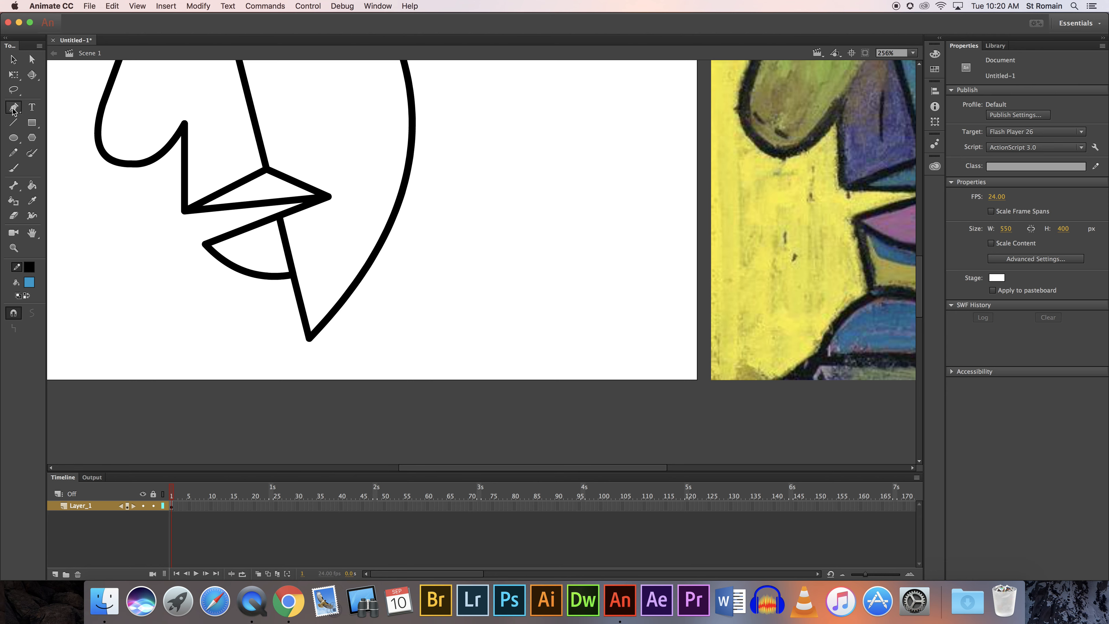
click(33, 125)
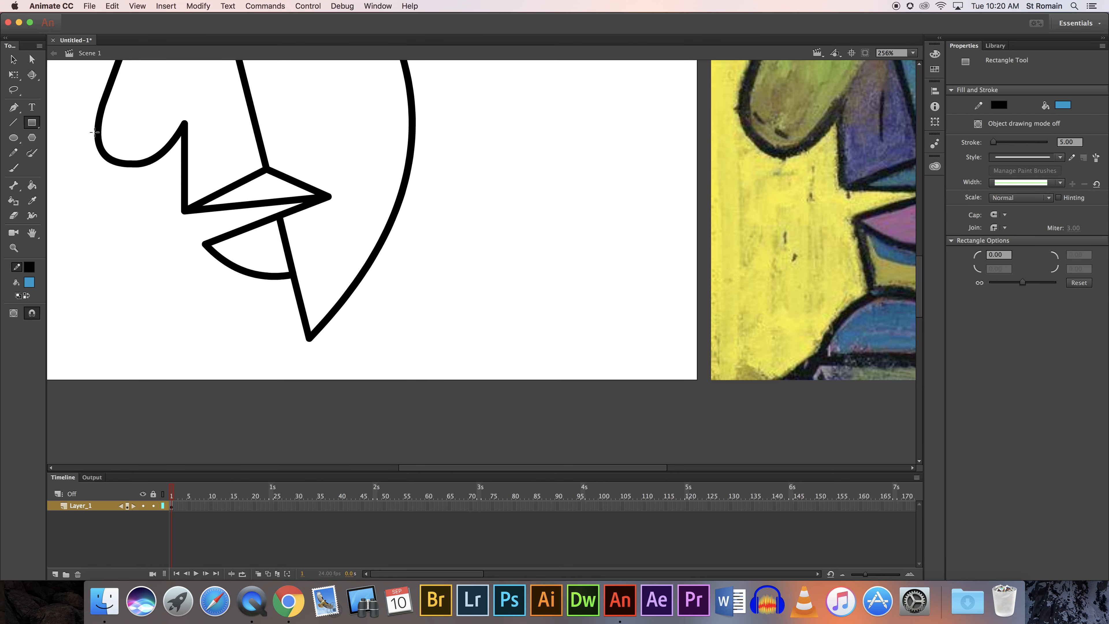
key(space)
mouse_move(208, 141)
mouse_down()
mouse_move(297, 191)
mouse_move(286, 217)
mouse_move(259, 219)
mouse_up()
key(v)
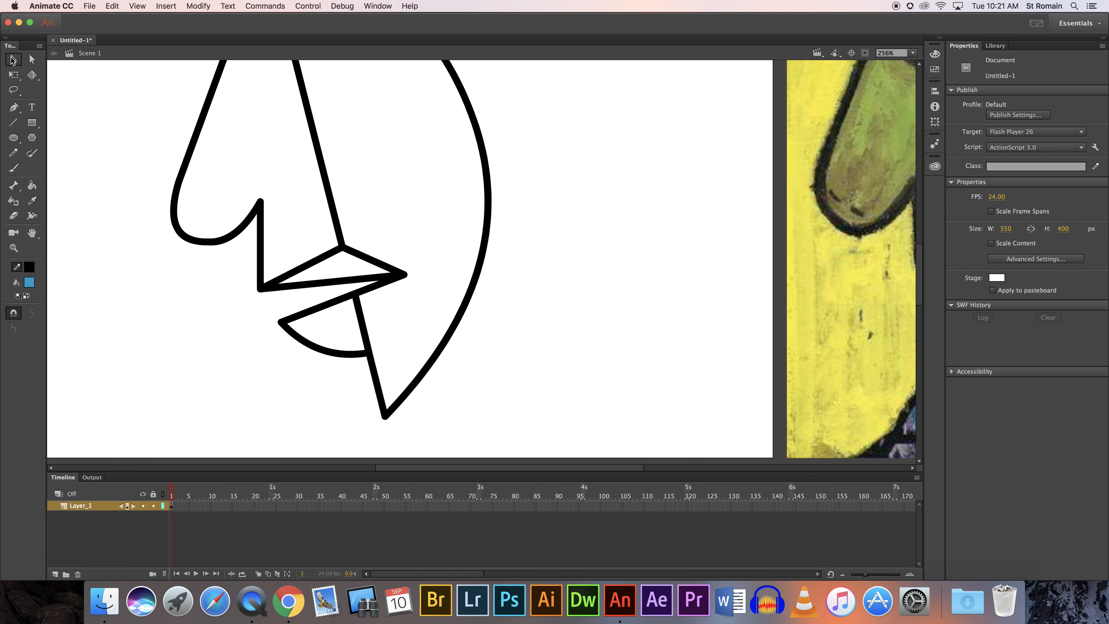
drag(351, 218, 200, 180)
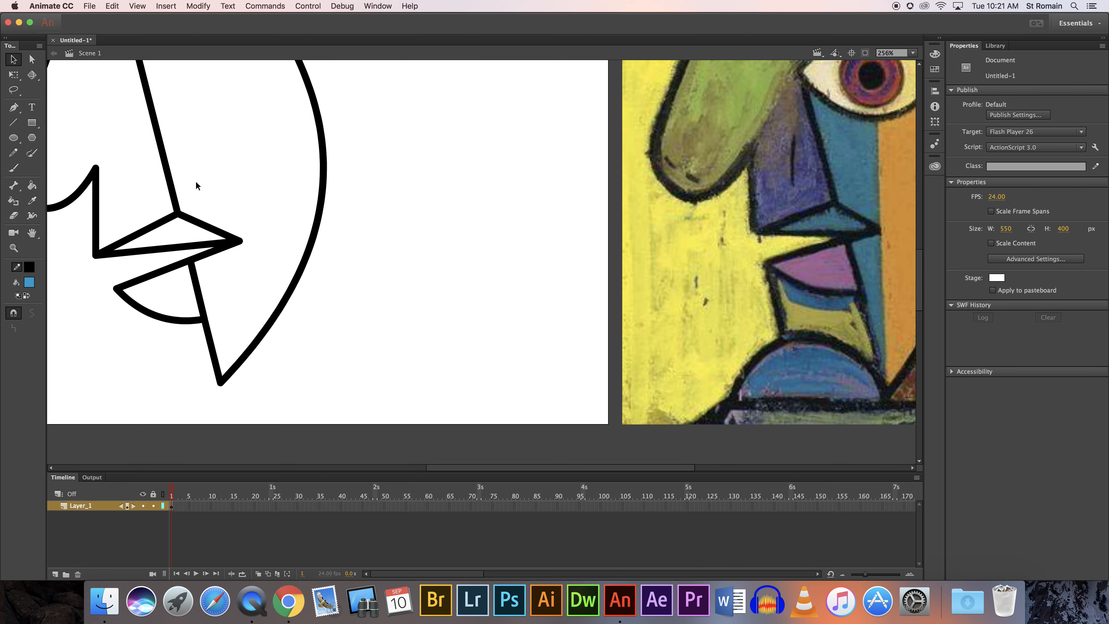
mouse_move(203, 192)
mouse_down()
mouse_move(222, 225)
mouse_move(198, 213)
mouse_move(204, 176)
mouse_up()
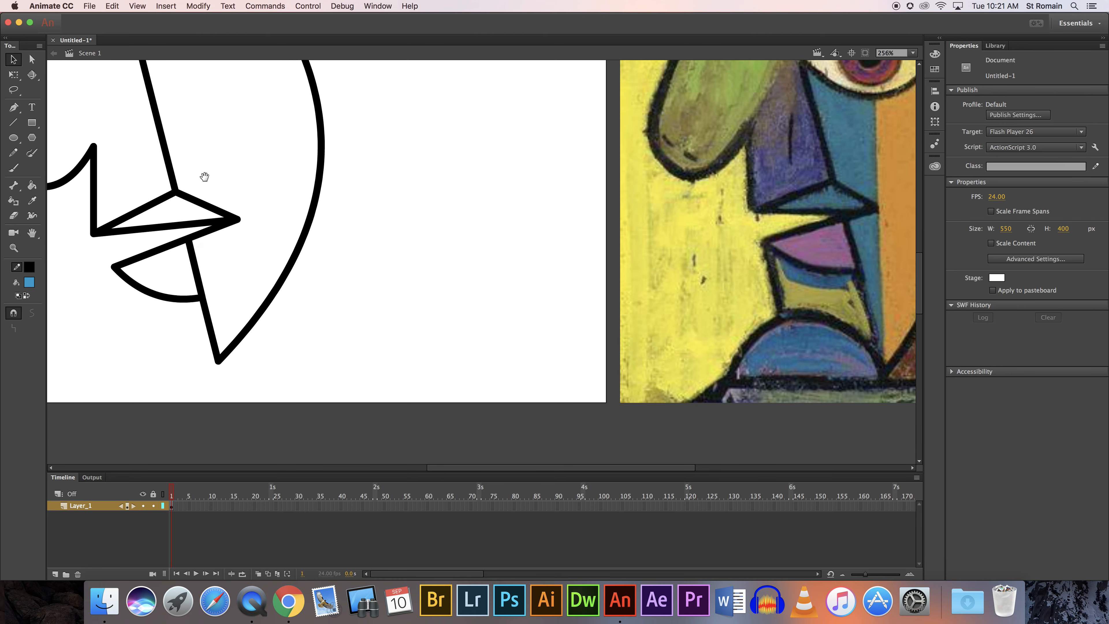
drag(207, 226, 279, 185)
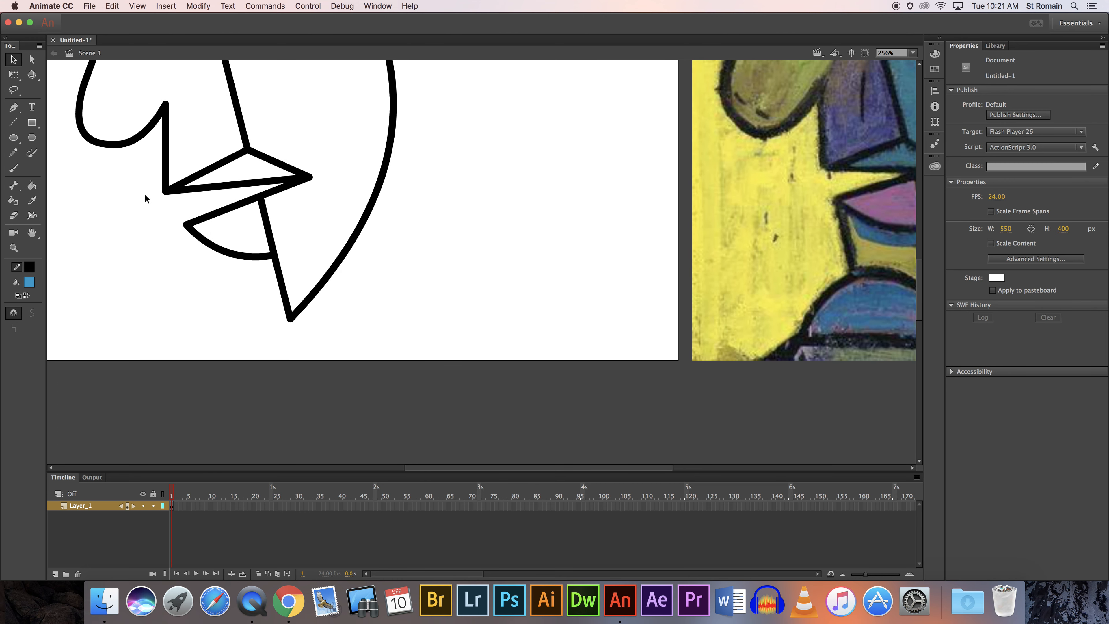
Draw a blue-filled oval with a black outline below the mouth, overlapping the stage's lower edge.
click(13, 137)
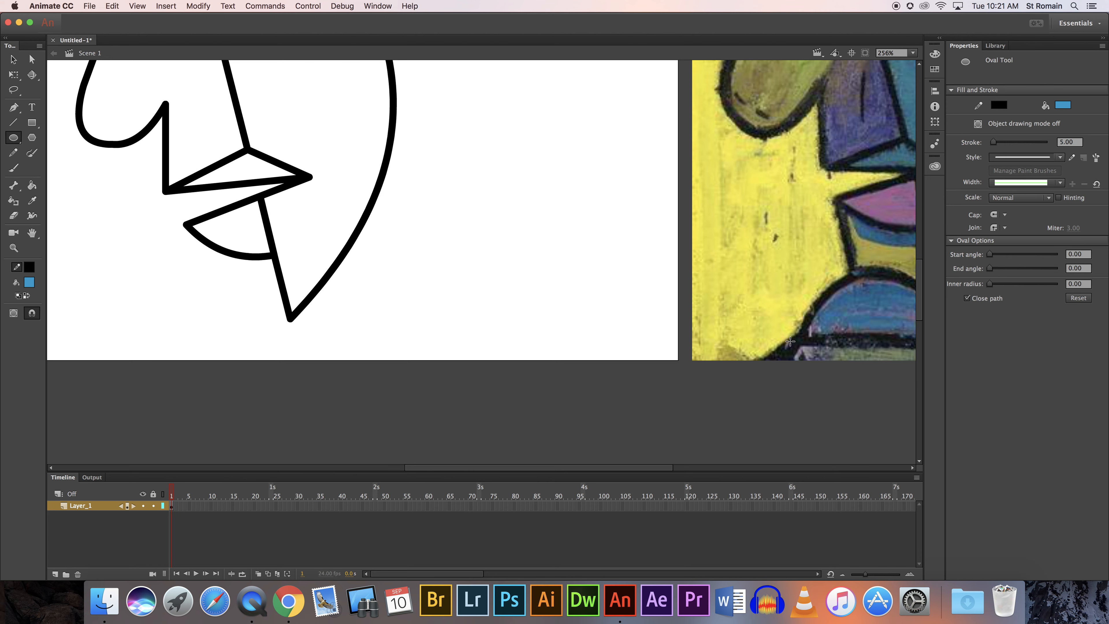
drag(132, 339, 276, 468)
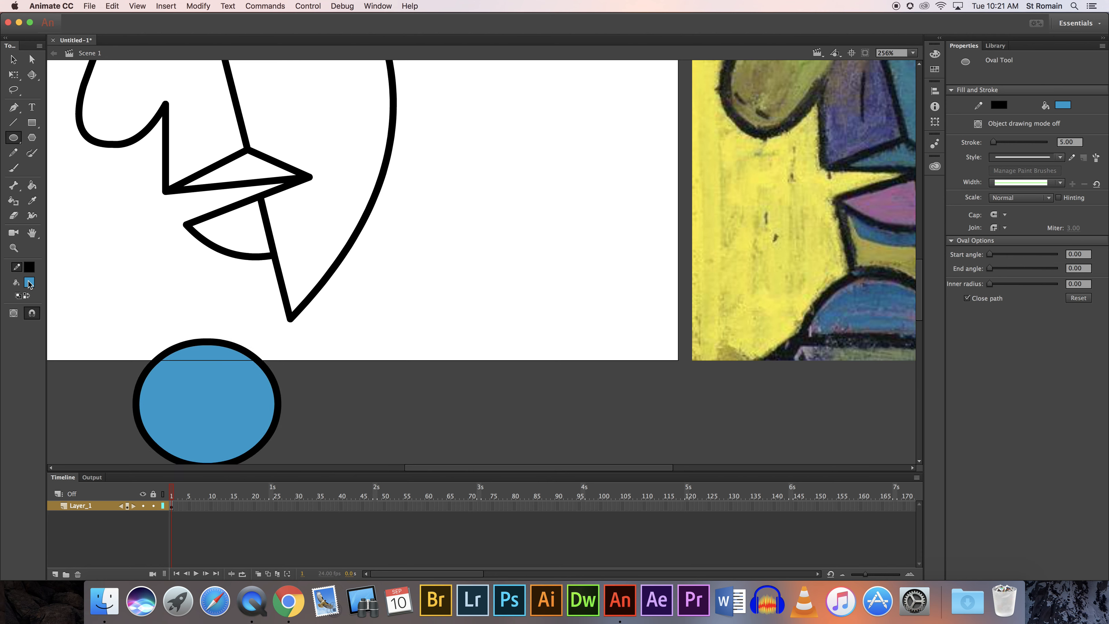
click(13, 60)
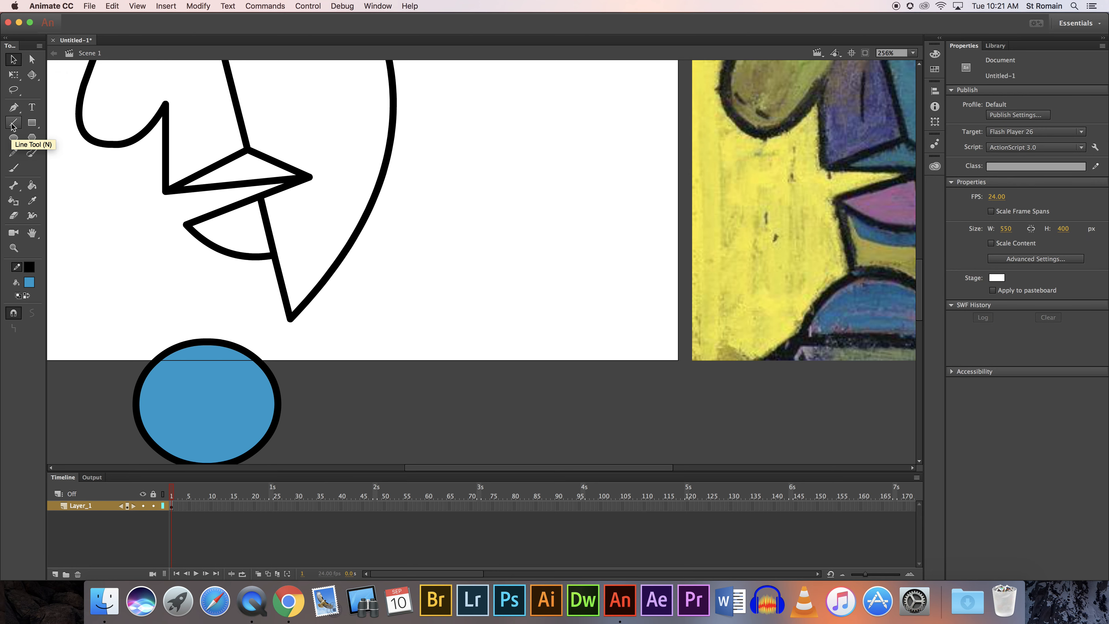
Draw a slightly tilted black line across the middle of the blue oval, extending past both of its sides.
scroll(322, 260, up, 5)
scroll(322, 260, left, 2)
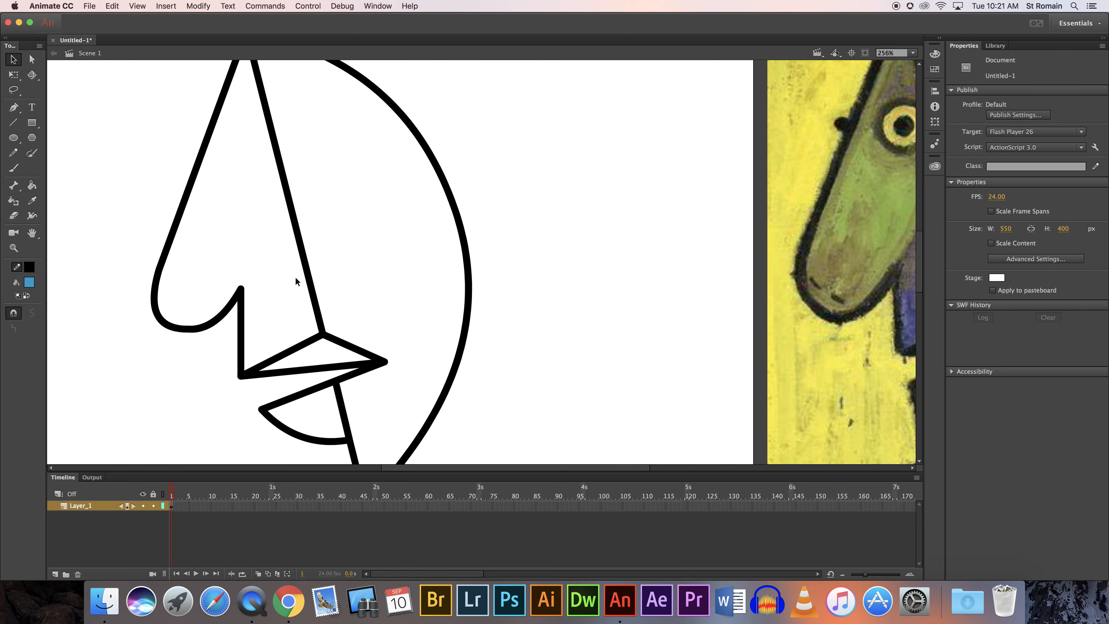
key(space)
drag(353, 380, 338, 215)
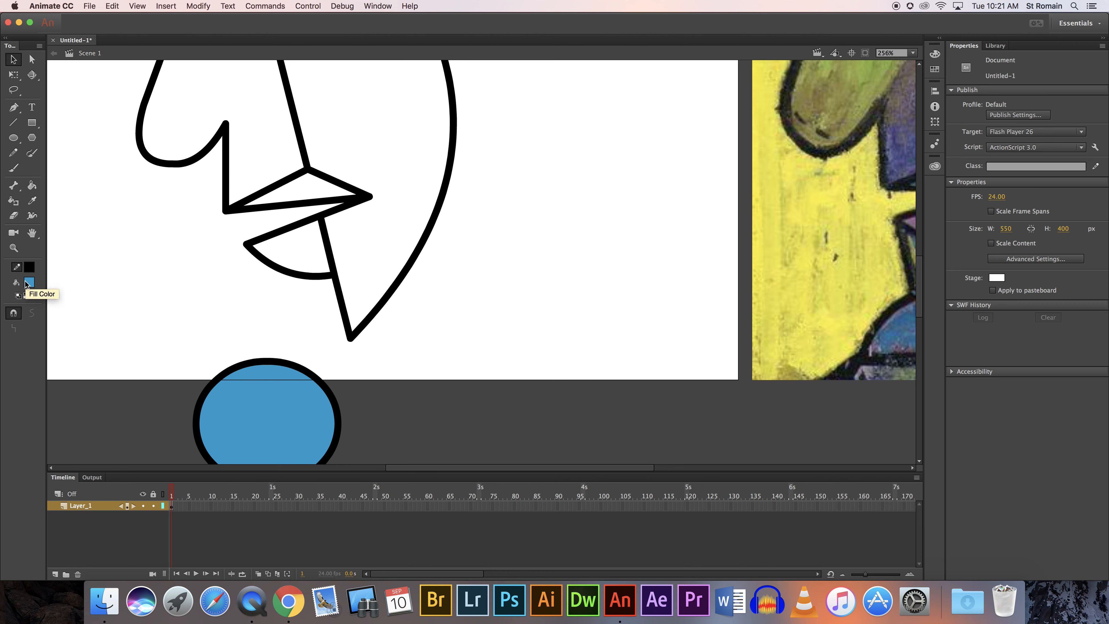
scroll(134, 238, down, 3)
scroll(134, 237, right, 5)
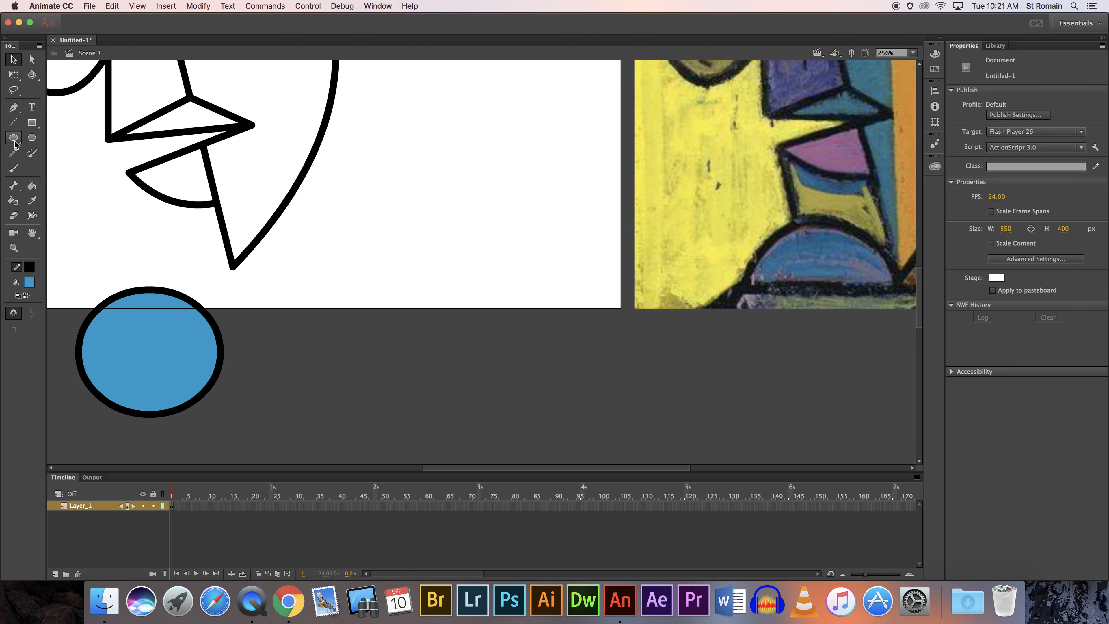
click(14, 123)
mouse_move(57, 358)
mouse_down()
mouse_move(242, 359)
mouse_move(260, 349)
mouse_up()
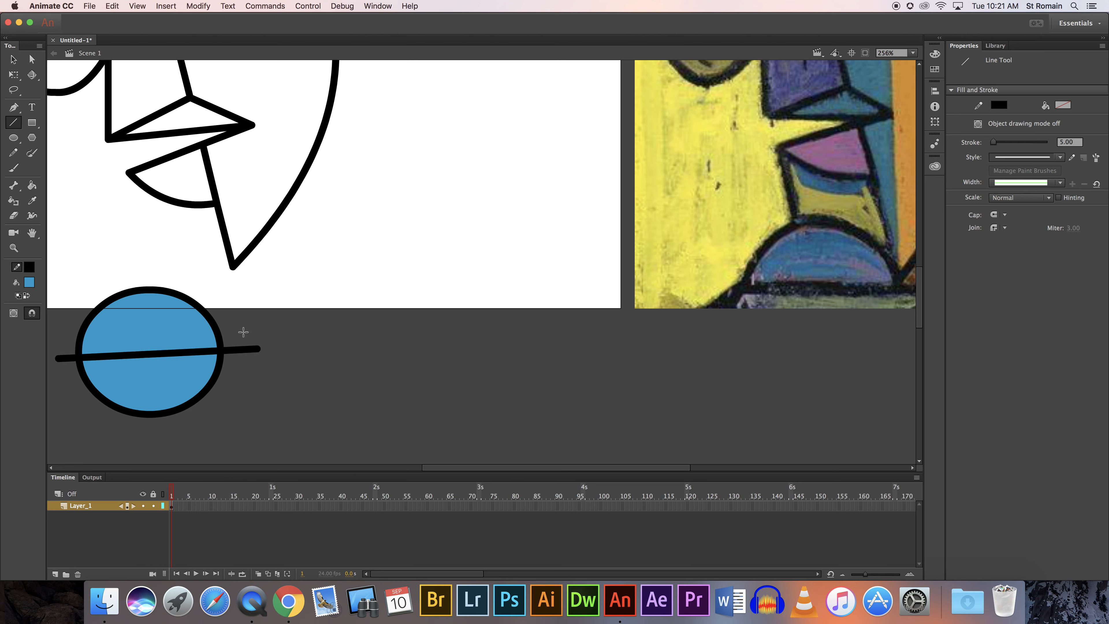
Delete the outline and blue fill of the oval's lower half beneath the crossing line.
click(13, 59)
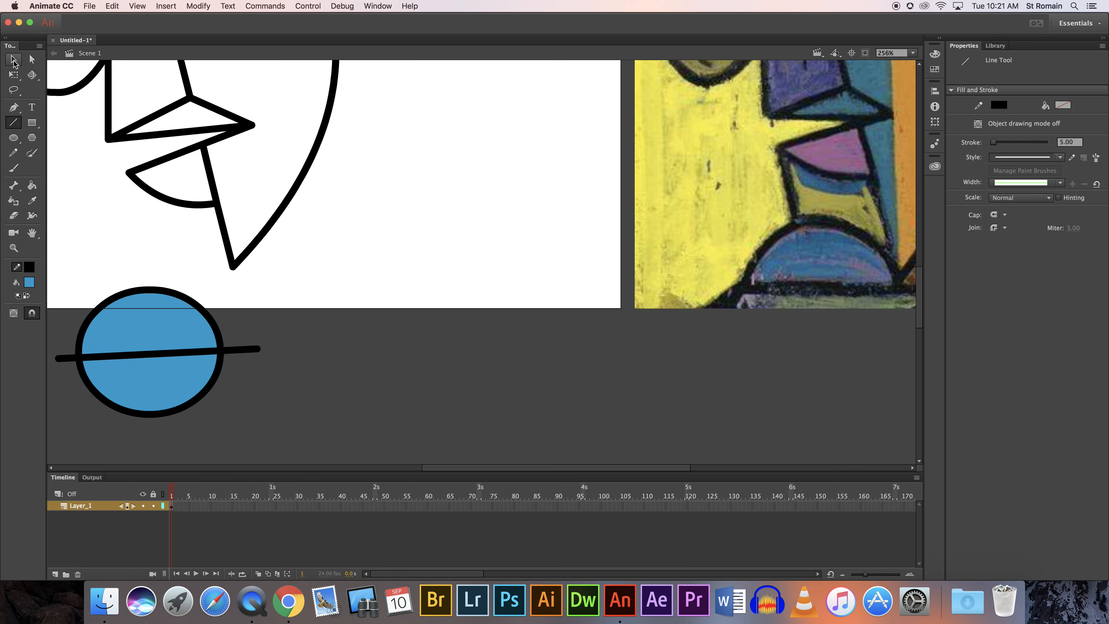
click(174, 410)
key(Delete)
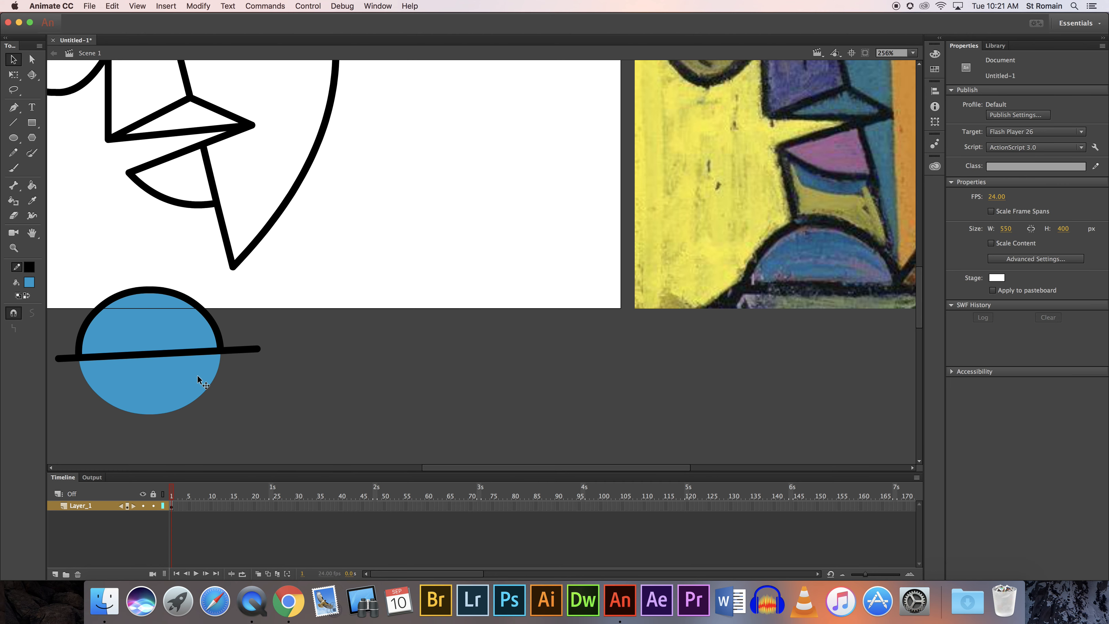
click(198, 376)
key(Delete)
Delete the crossing line's overhanging ends on both sides of the blue half oval.
click(239, 350)
key(Delete)
click(64, 360)
key(Delete)
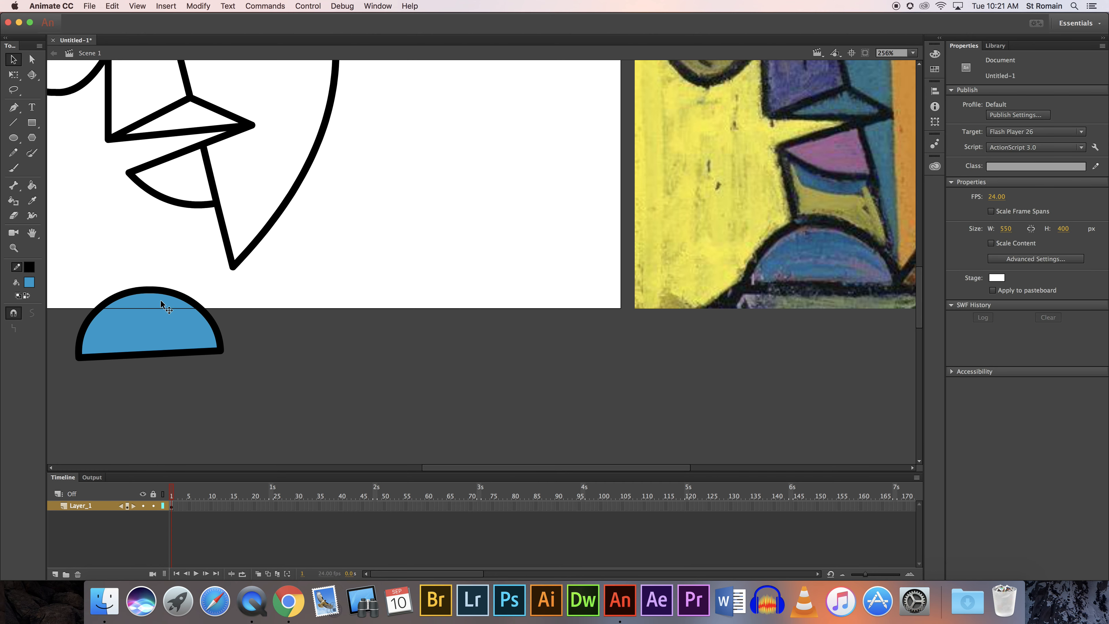
Move the whole blue half oval, fill and outline together, up so its curved edge meets the pointed lower tip of the face.
click(134, 309)
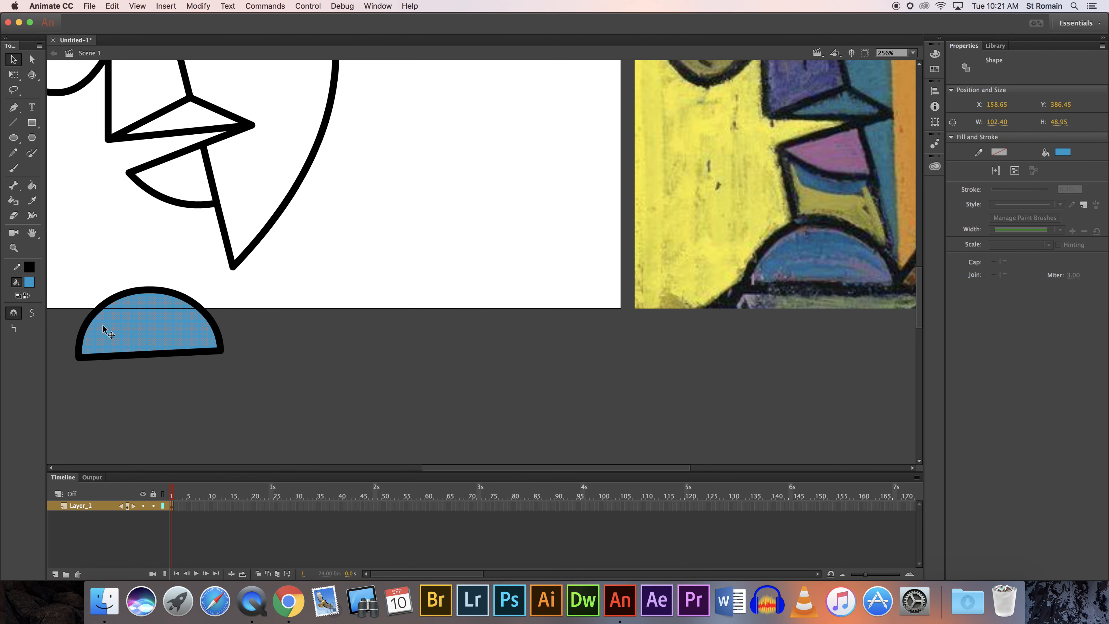
click(125, 356)
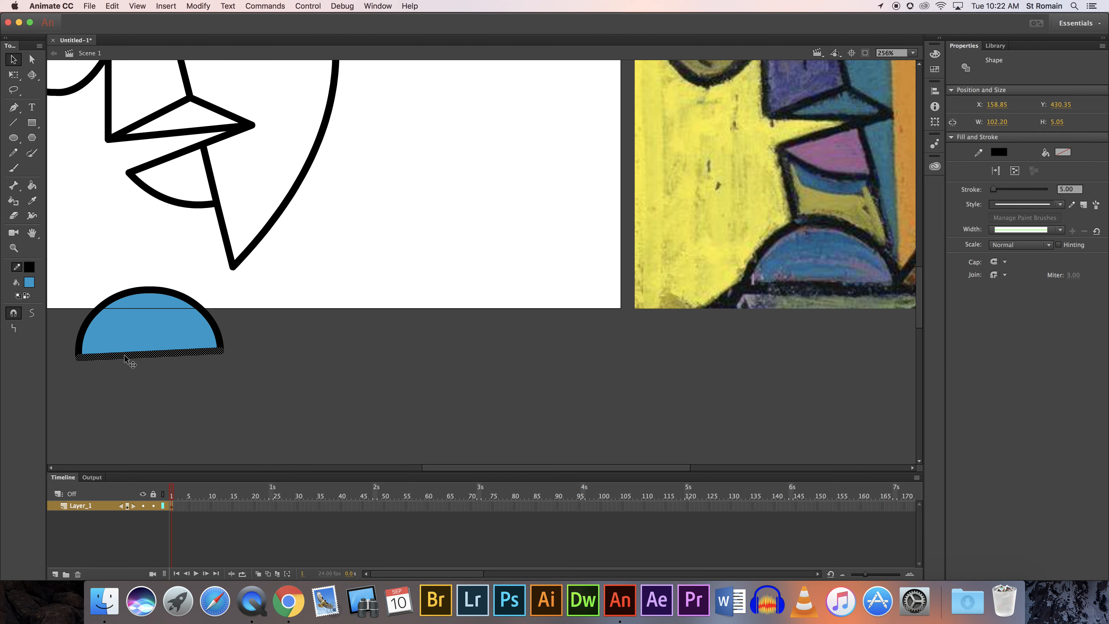
click(219, 342)
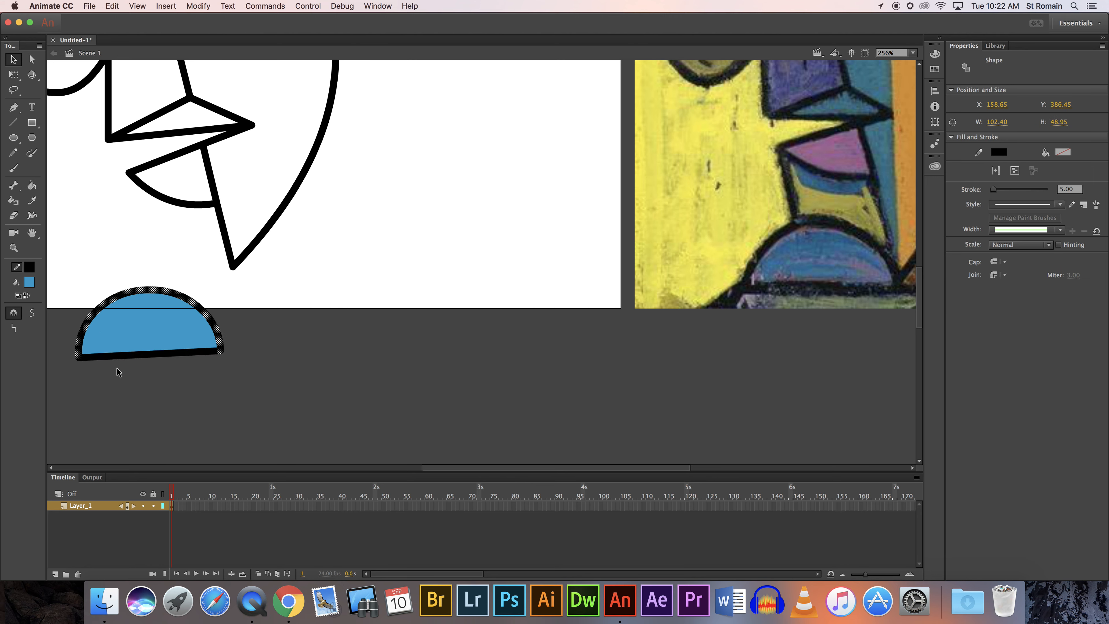
click(125, 373)
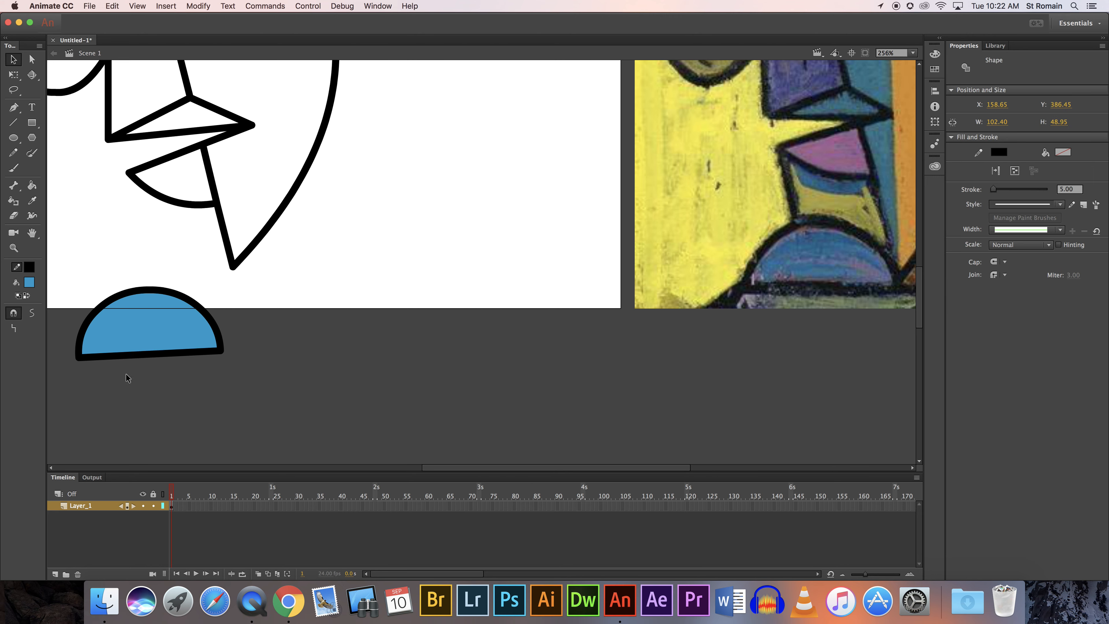
double_click(144, 330)
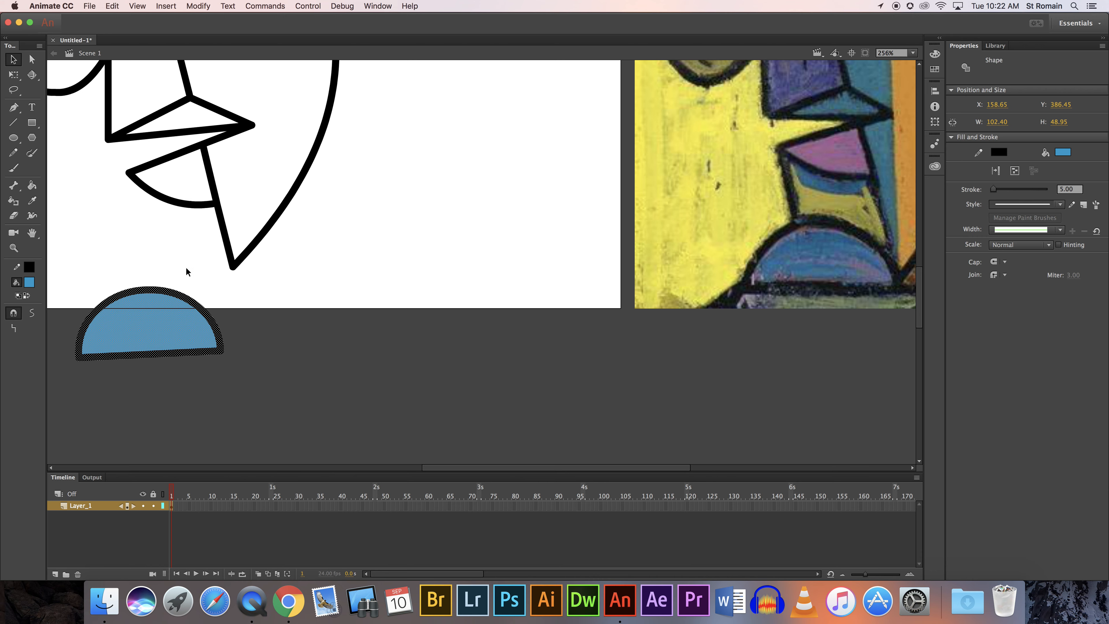
drag(176, 306, 194, 273)
click(309, 351)
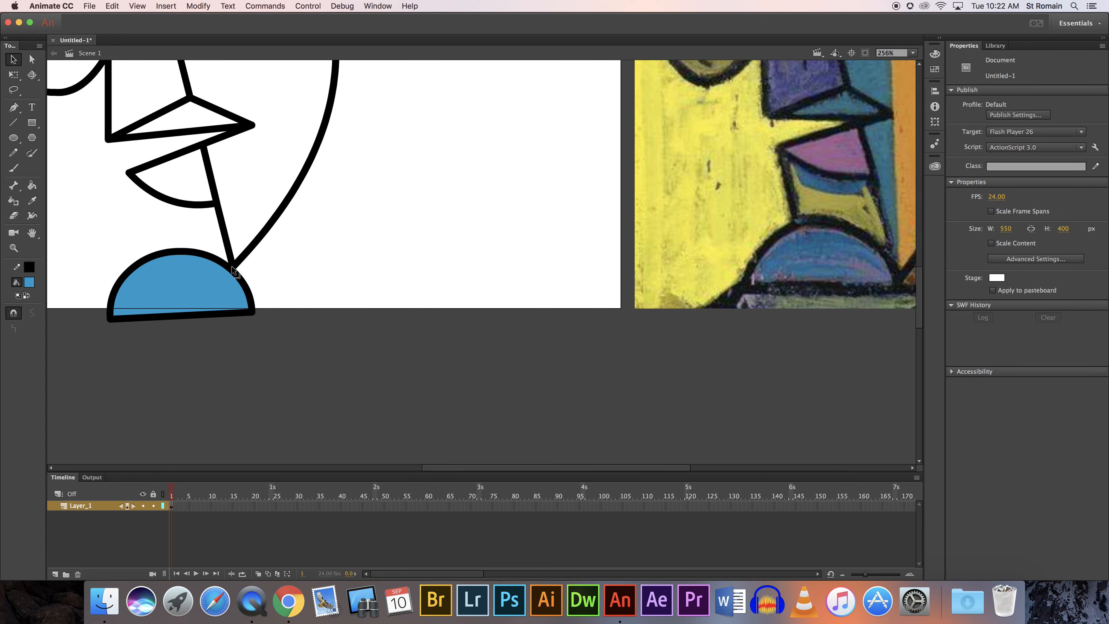
Move the anchor point at the face's lower tip onto the centre of the half oval's outline with the Subselection tool.
key(z)
drag(198, 247, 255, 290)
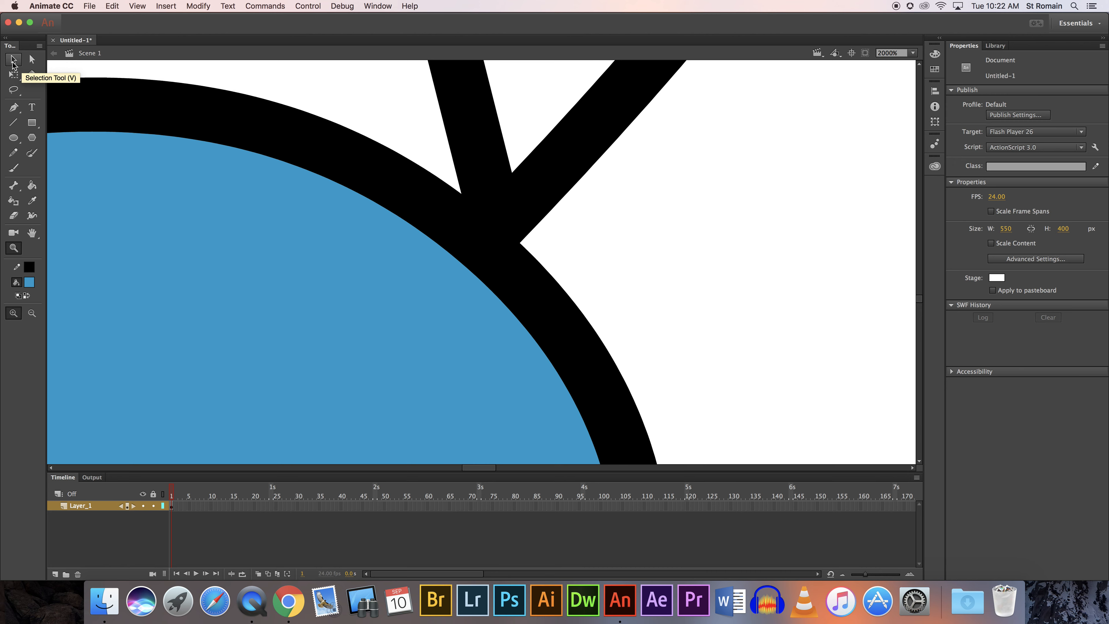
click(34, 66)
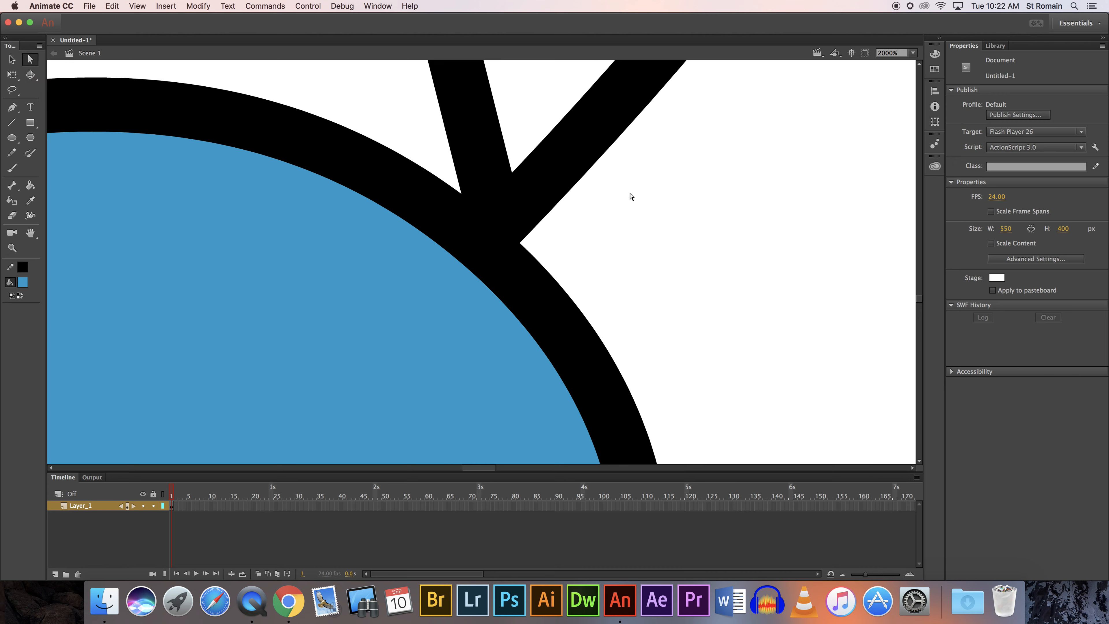
drag(629, 193, 414, 327)
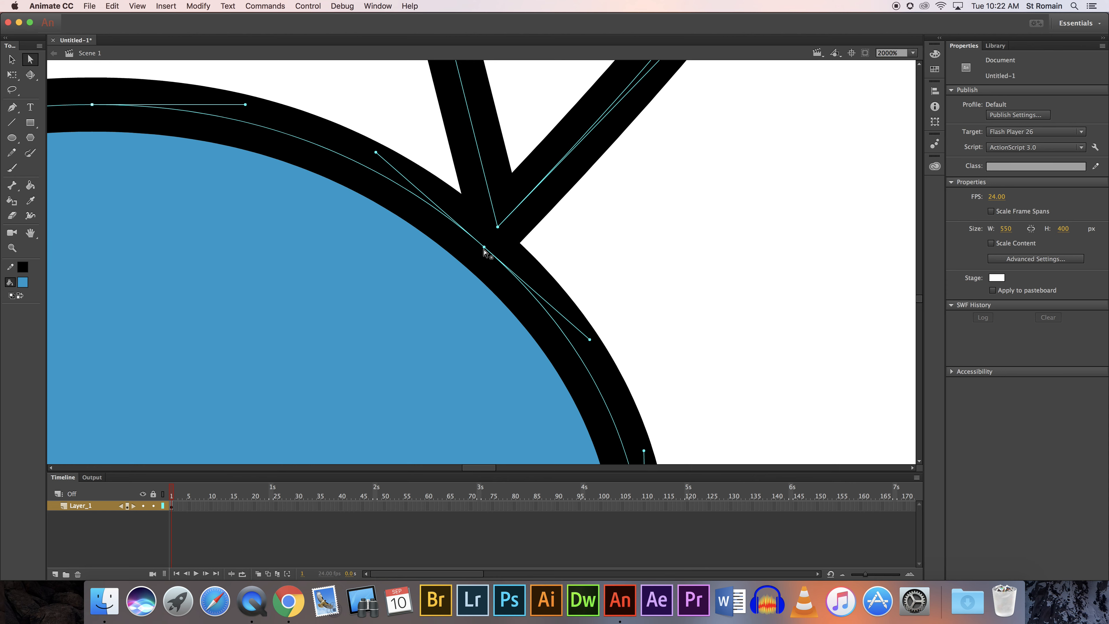
click(592, 246)
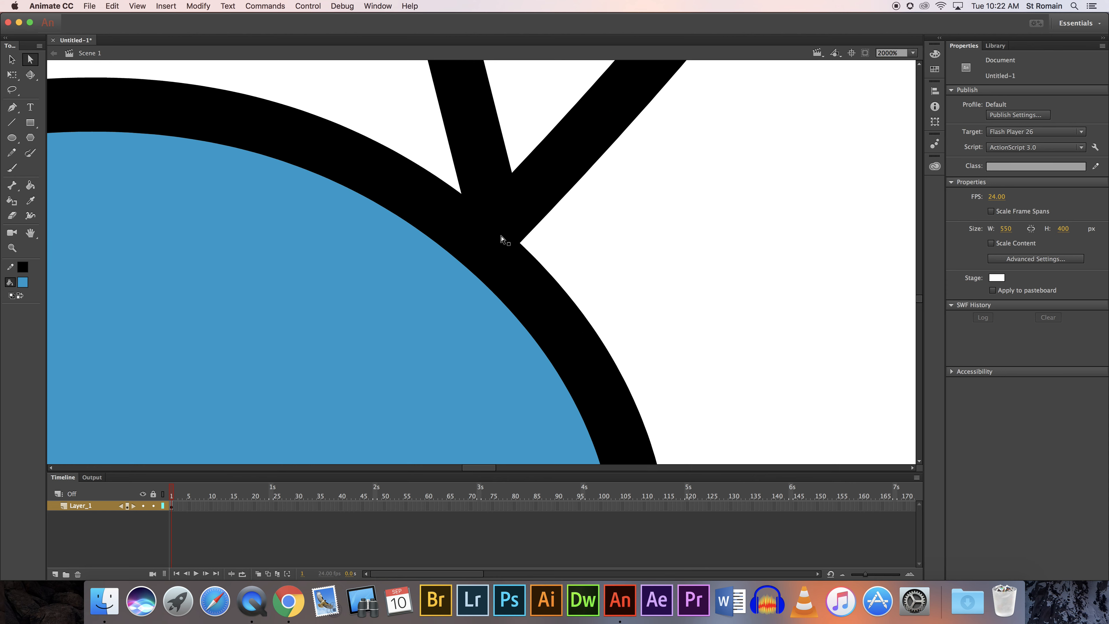
click(525, 212)
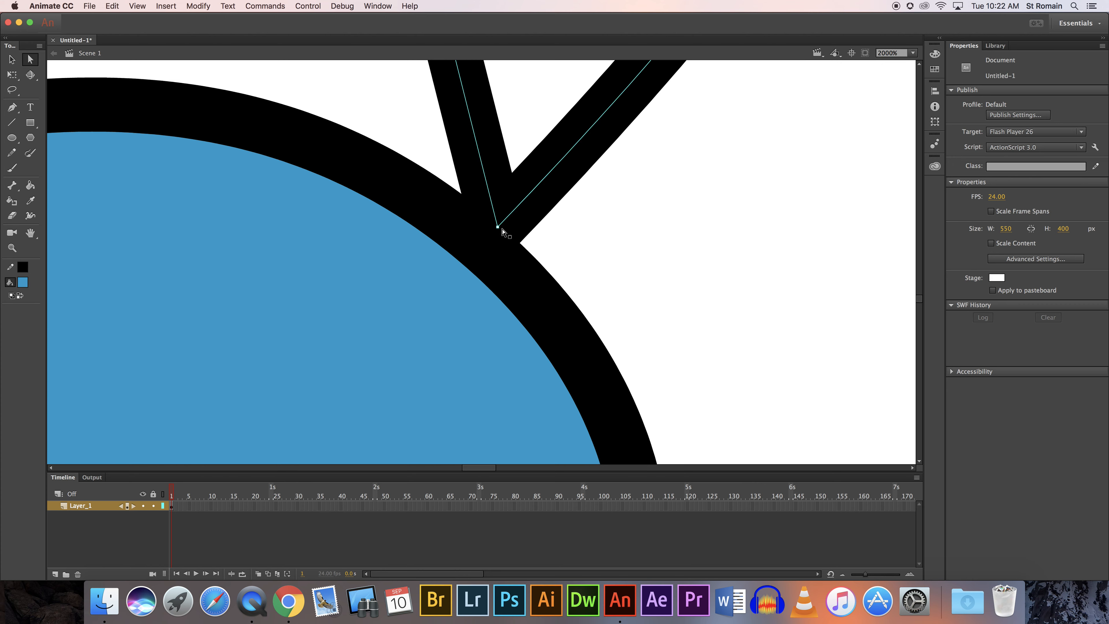
drag(498, 228, 482, 247)
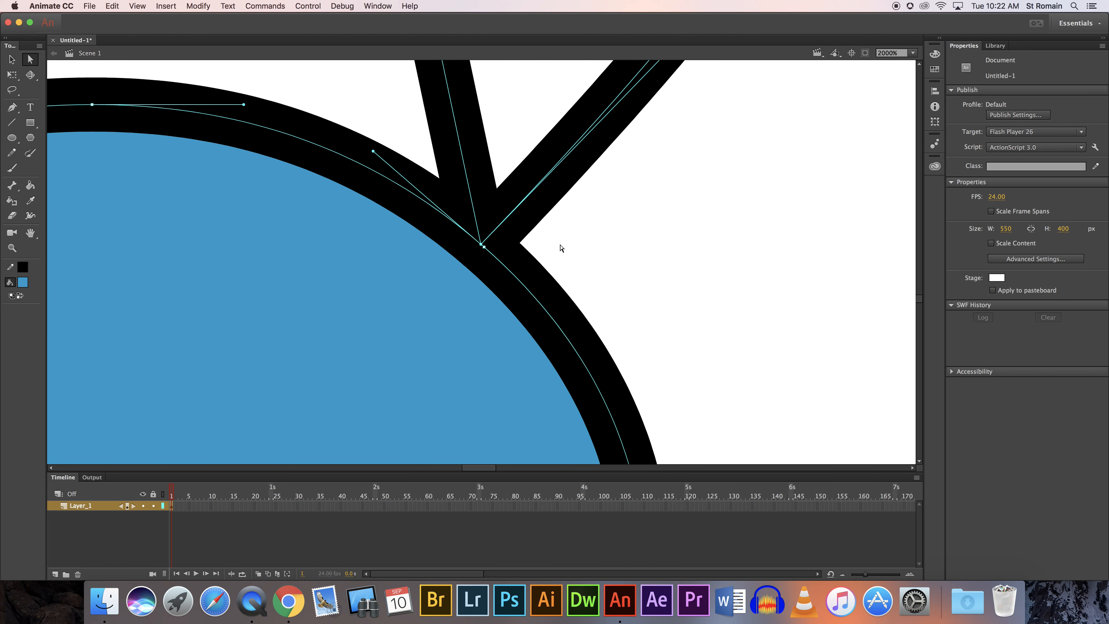
click(583, 243)
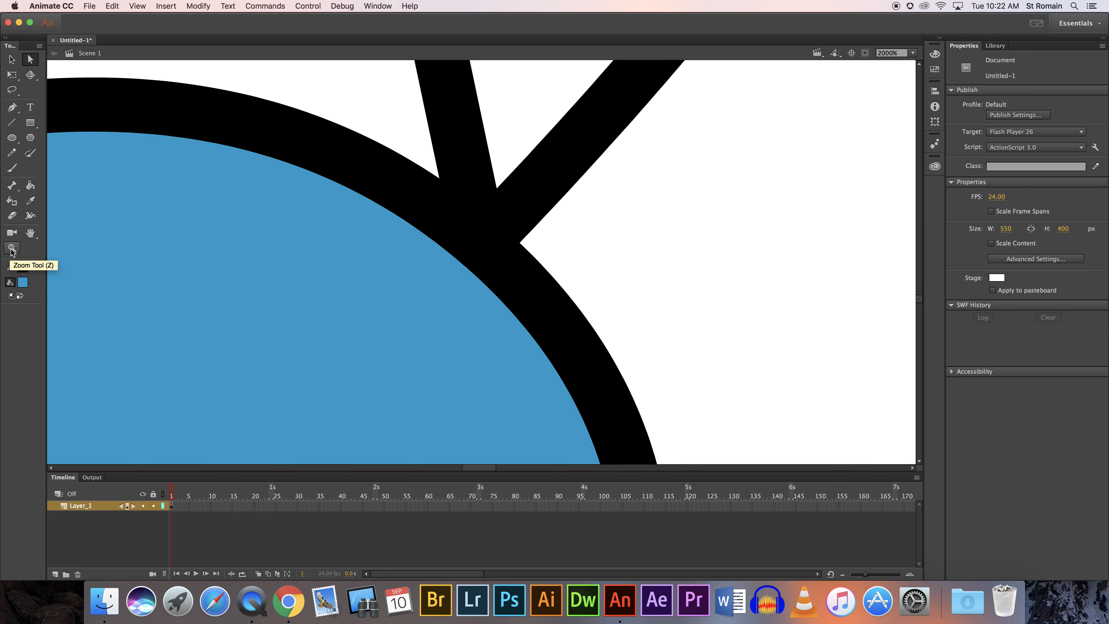
Select the entire face drawing and nudge it straight up to a Y position of 4.45 so it fits inside the stage.
key(super+1)
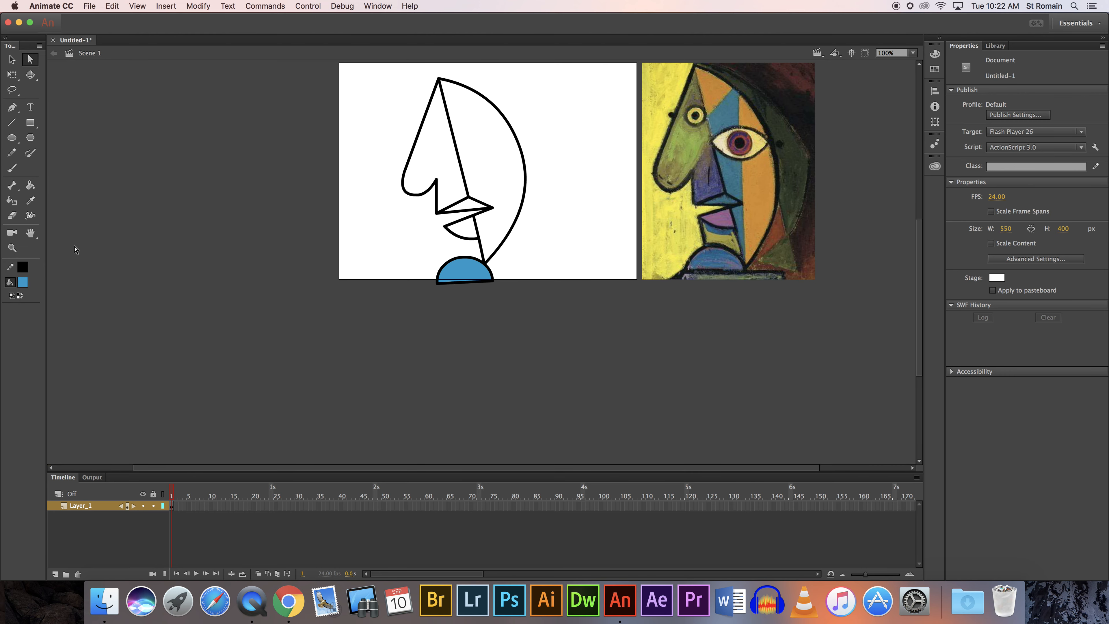
click(16, 250)
mouse_move(336, 68)
mouse_down()
mouse_move(550, 278)
mouse_move(641, 321)
mouse_move(505, 312)
mouse_move(505, 303)
mouse_up()
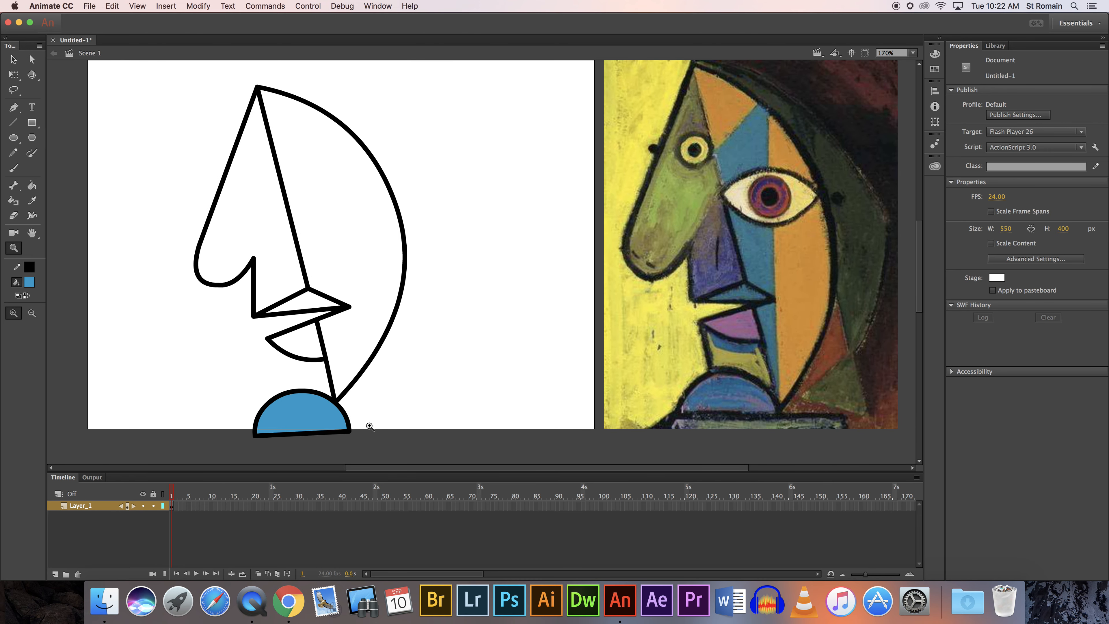
click(13, 59)
drag(160, 71, 464, 472)
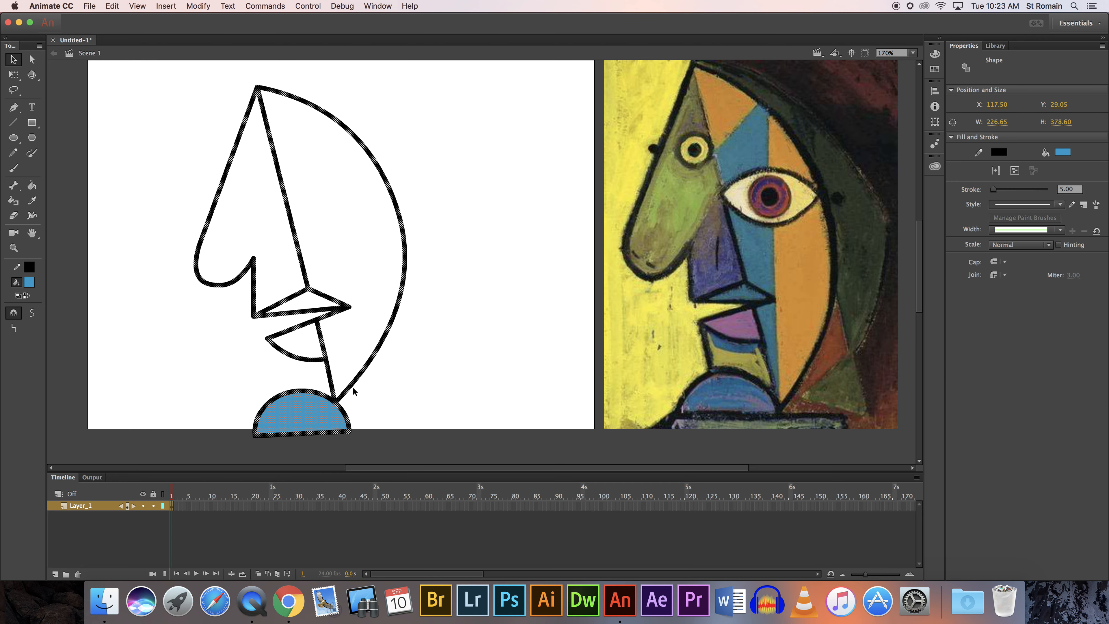
key(Up)
key(Up)
key(Up)
key(Up)
key(Up)
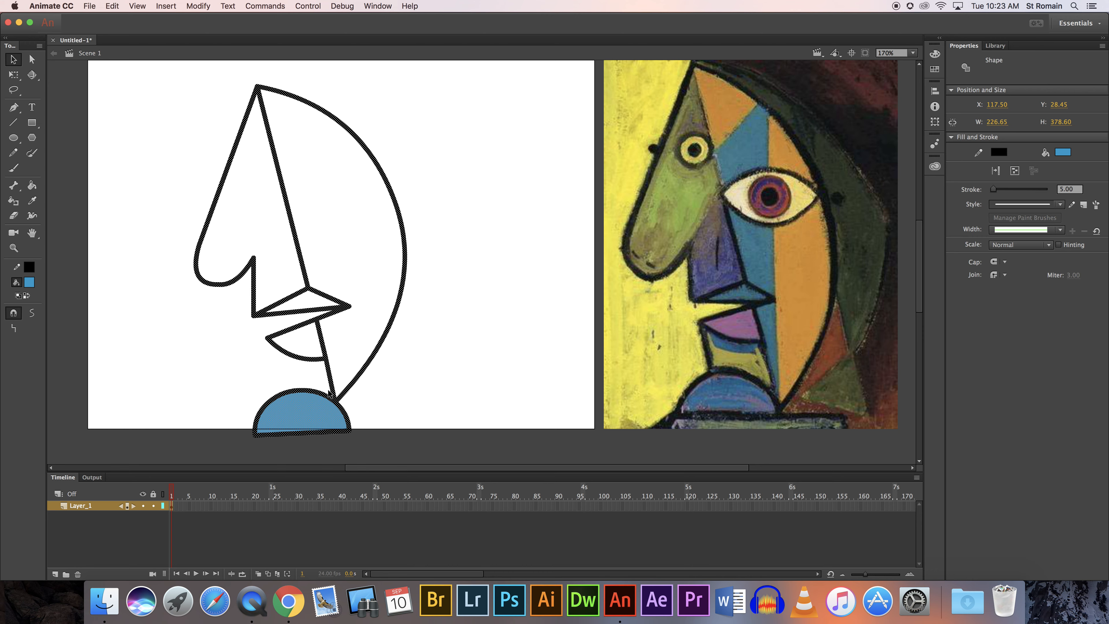
key(Up)
key(Up)
key(Up)
key(Up)
key(Up)
key(Up)
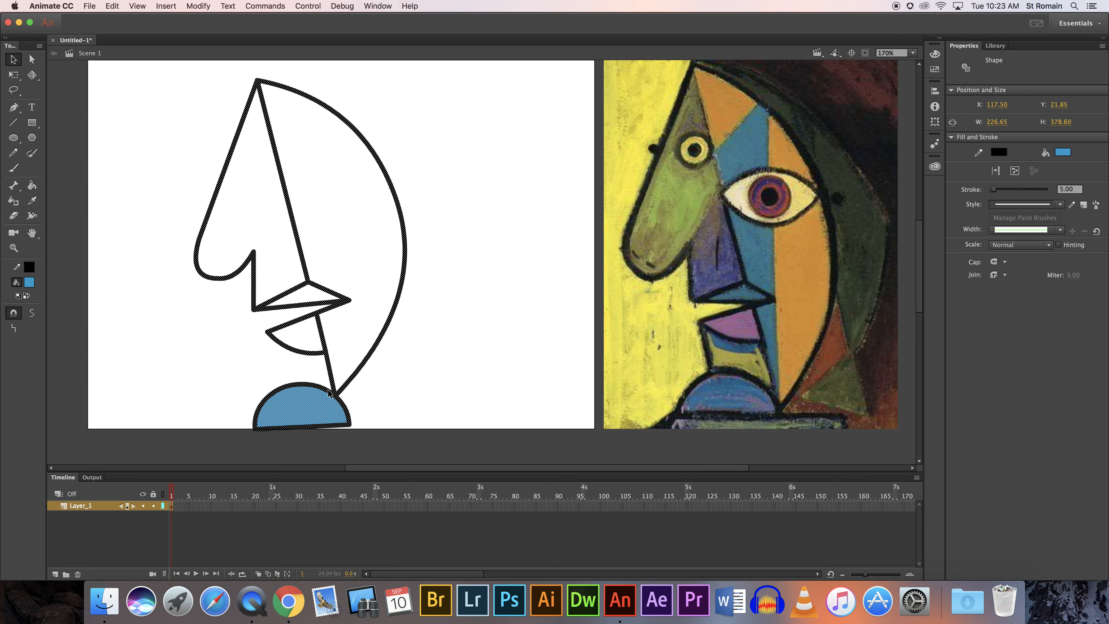
key(Up)
key(Up)
key(Up)
key(Up)
key(Up)
key(Up)
key(Up)
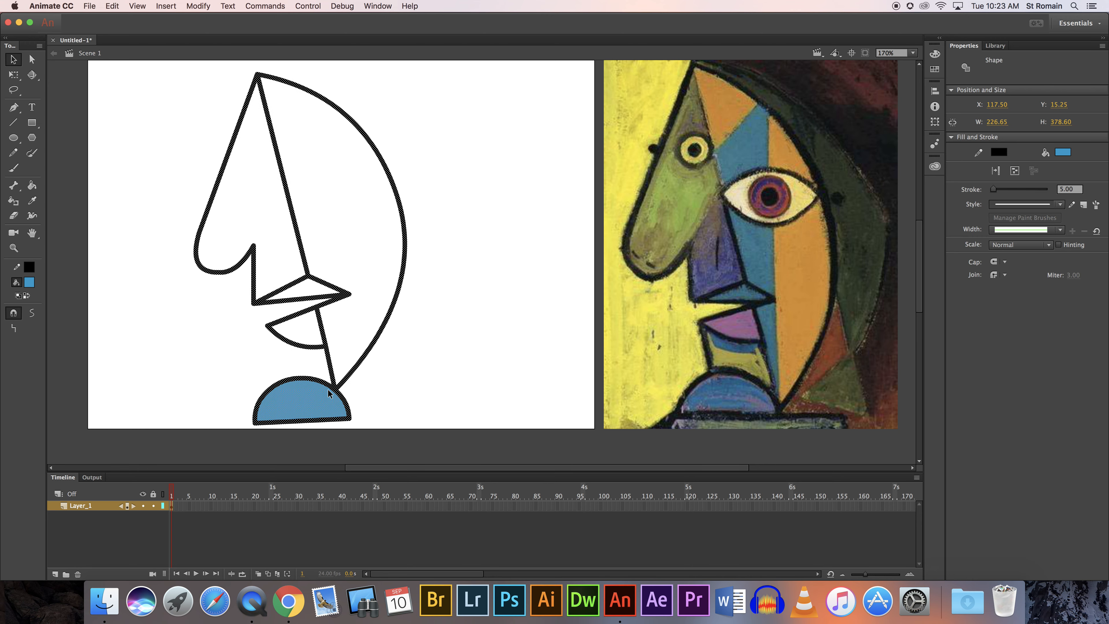
key(Up)
key(Up)
key(Up)
key(Up)
key(Up)
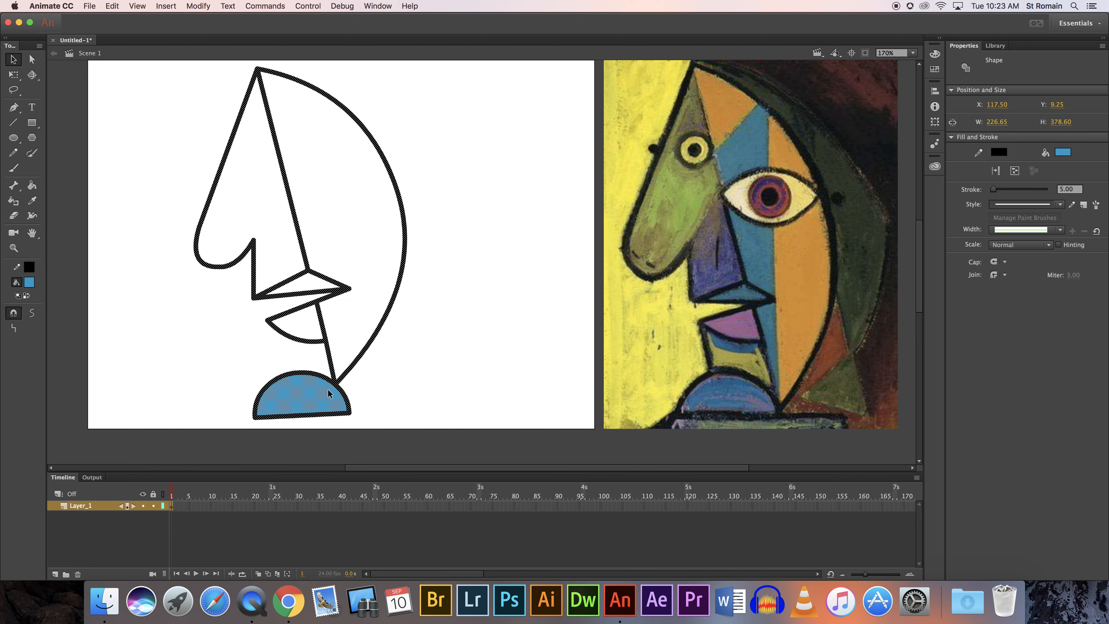
key(Up)
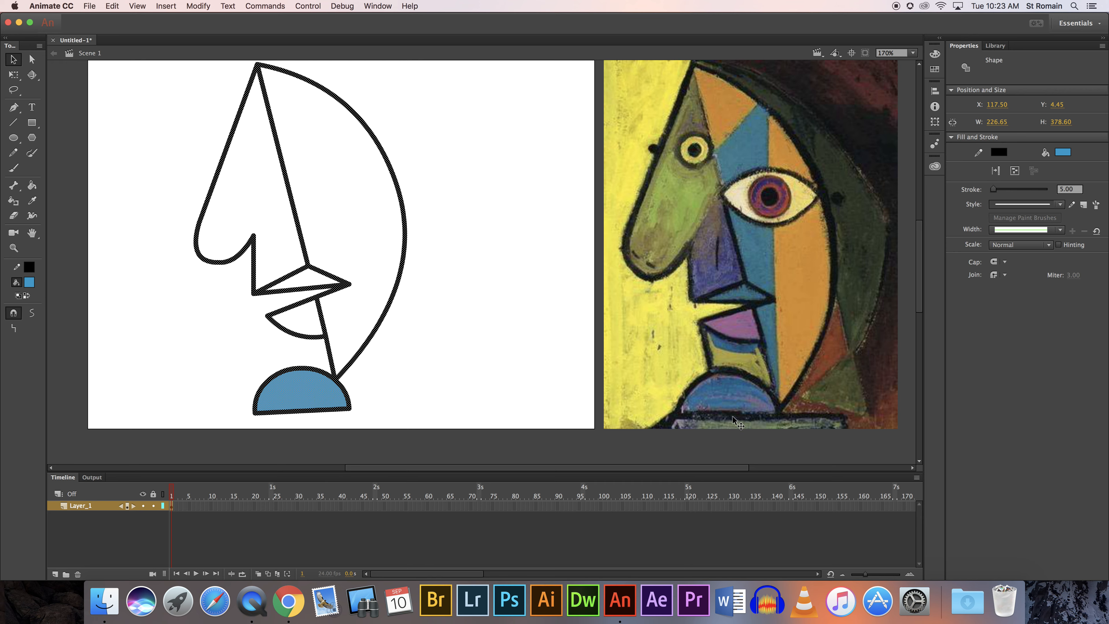
click(476, 395)
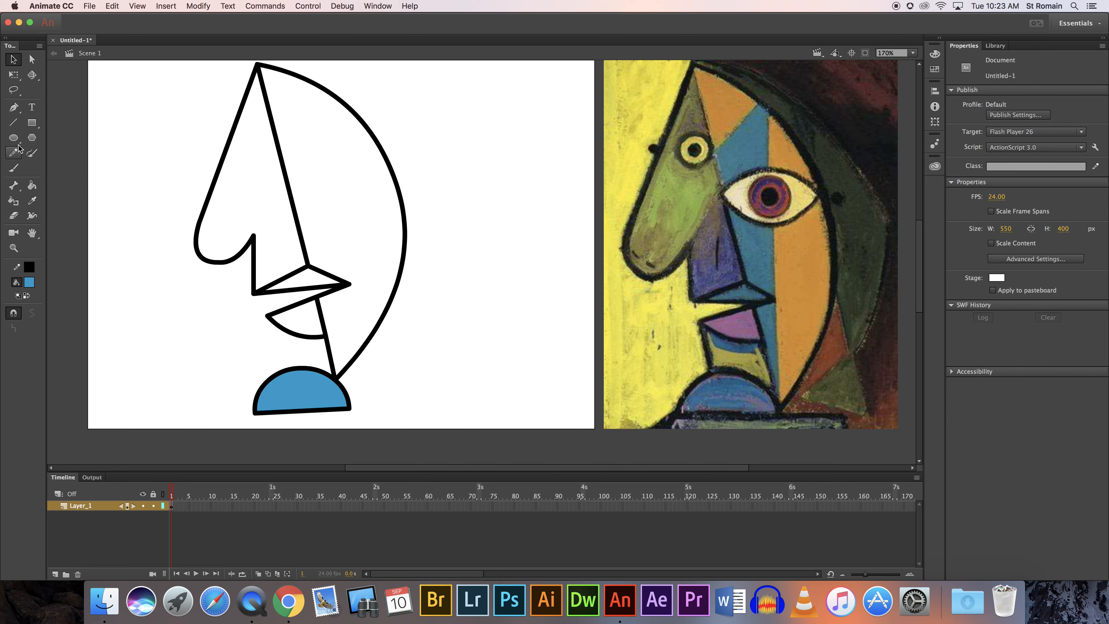
Draw a black neck line from the lower lip's outer corner to the half oval, plus two joined lines beneath the lip ending at the jaw line.
click(14, 122)
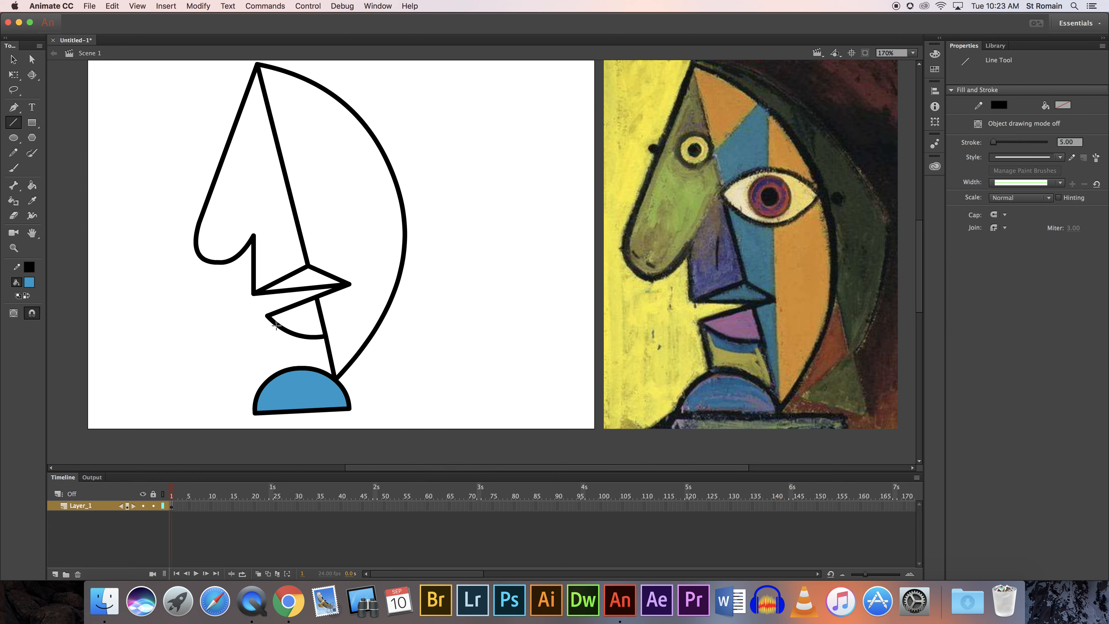
drag(269, 321, 280, 376)
click(14, 247)
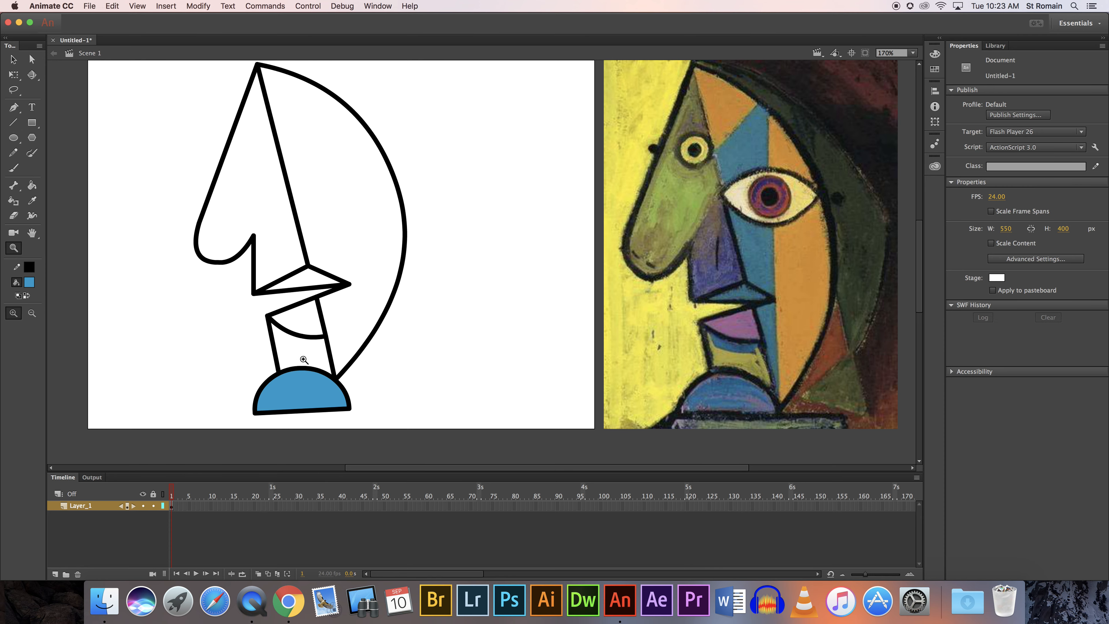
drag(237, 313, 431, 424)
click(14, 123)
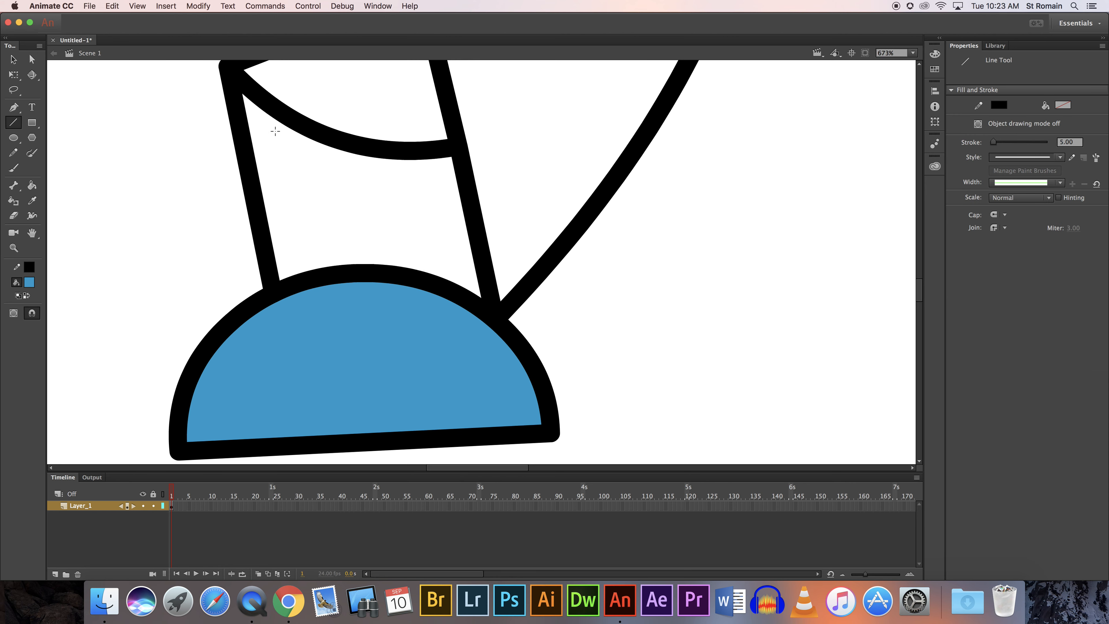
mouse_move(271, 118)
mouse_down()
mouse_move(290, 172)
mouse_move(467, 203)
mouse_up()
Bend the two joined lines beneath the lower lip into downward-bulging curves that echo the lip's edge.
click(13, 59)
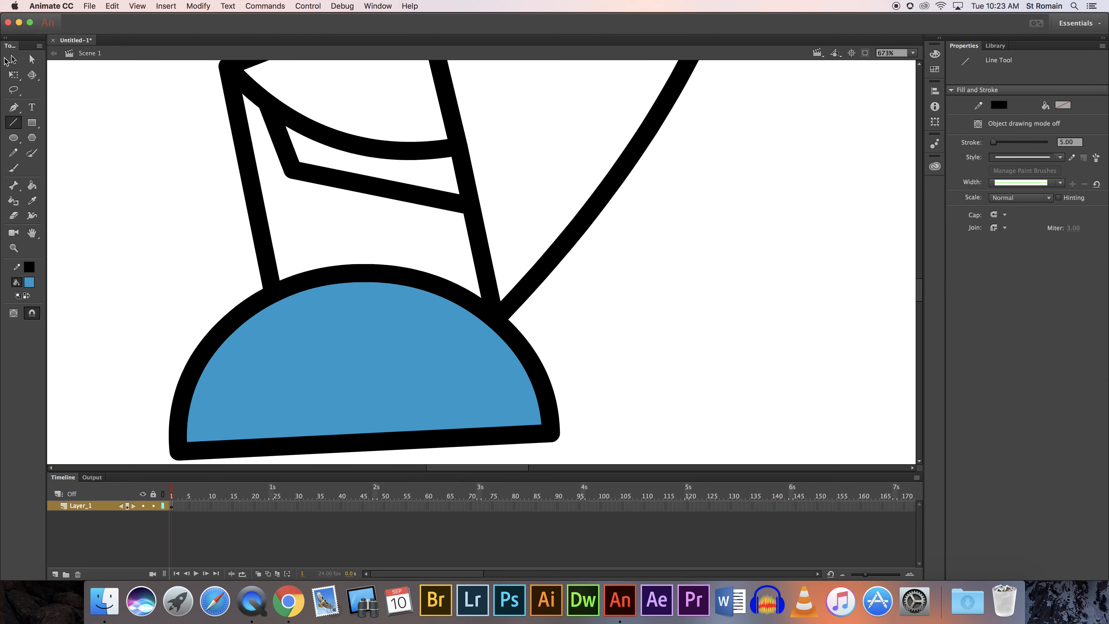
drag(361, 192, 367, 205)
drag(278, 152, 272, 148)
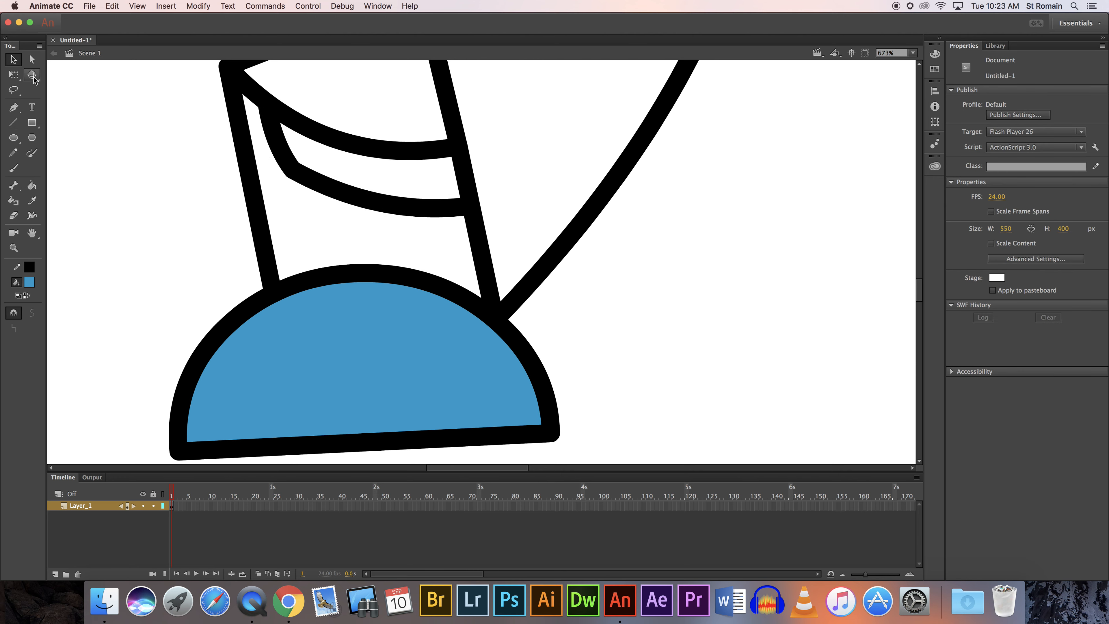
Fill the lower lip with the pinkish purple sampled from the lip in the reference painting.
click(14, 248)
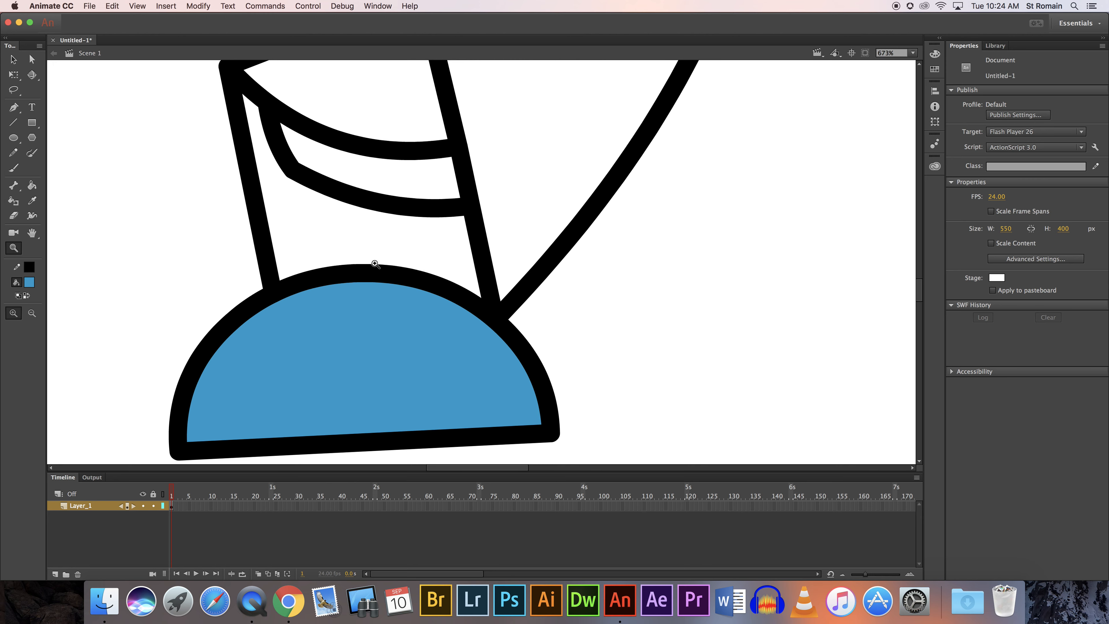
key(super+2)
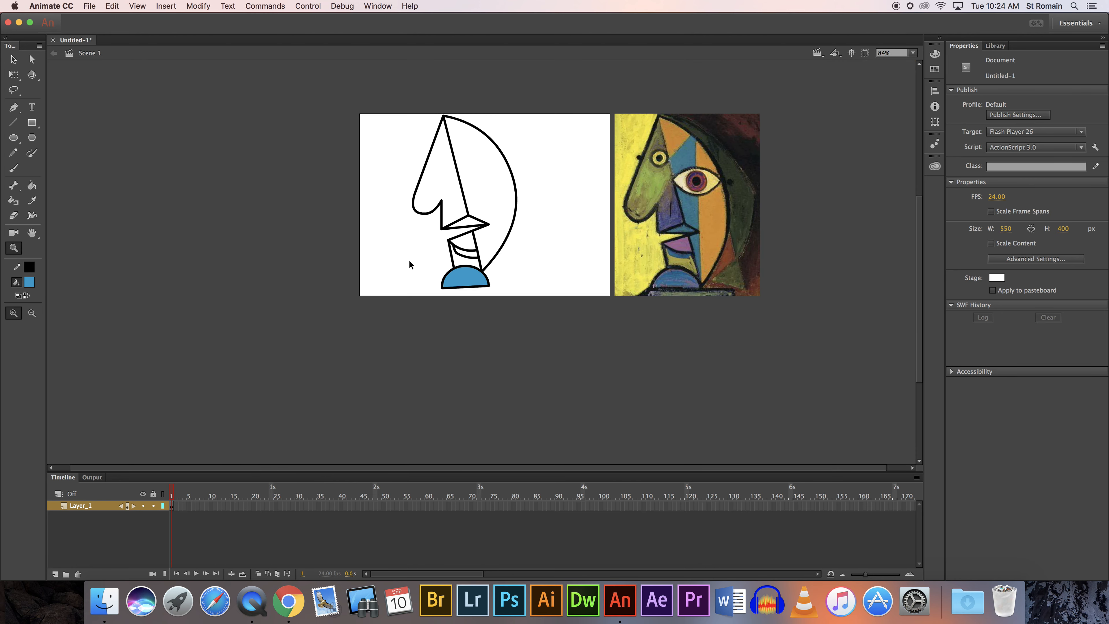
click(410, 261)
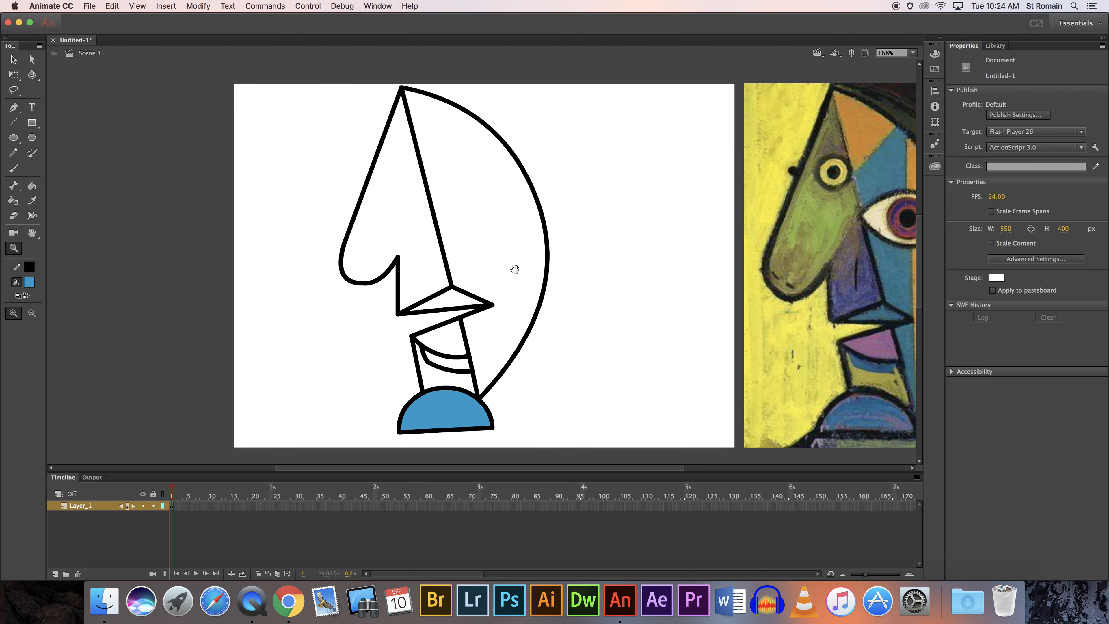
drag(562, 265, 378, 255)
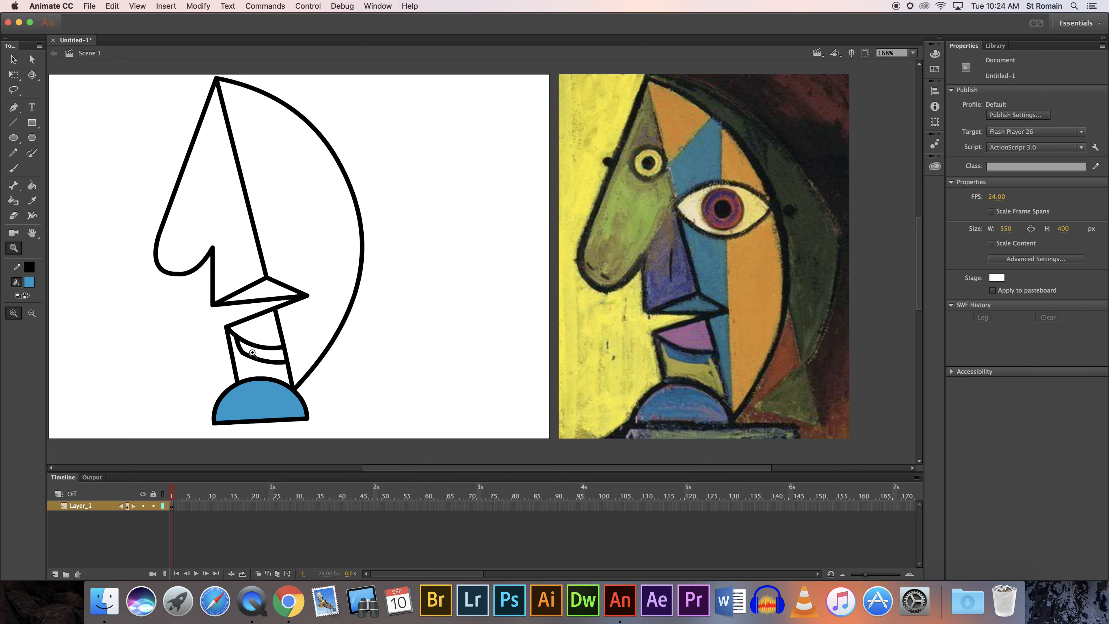
click(32, 202)
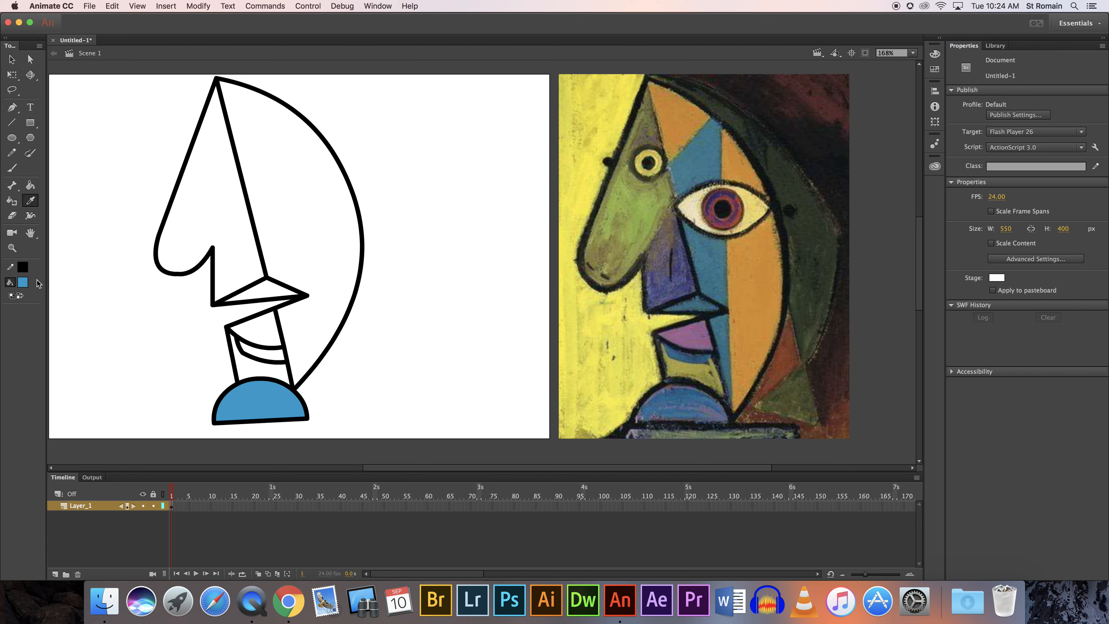
click(688, 340)
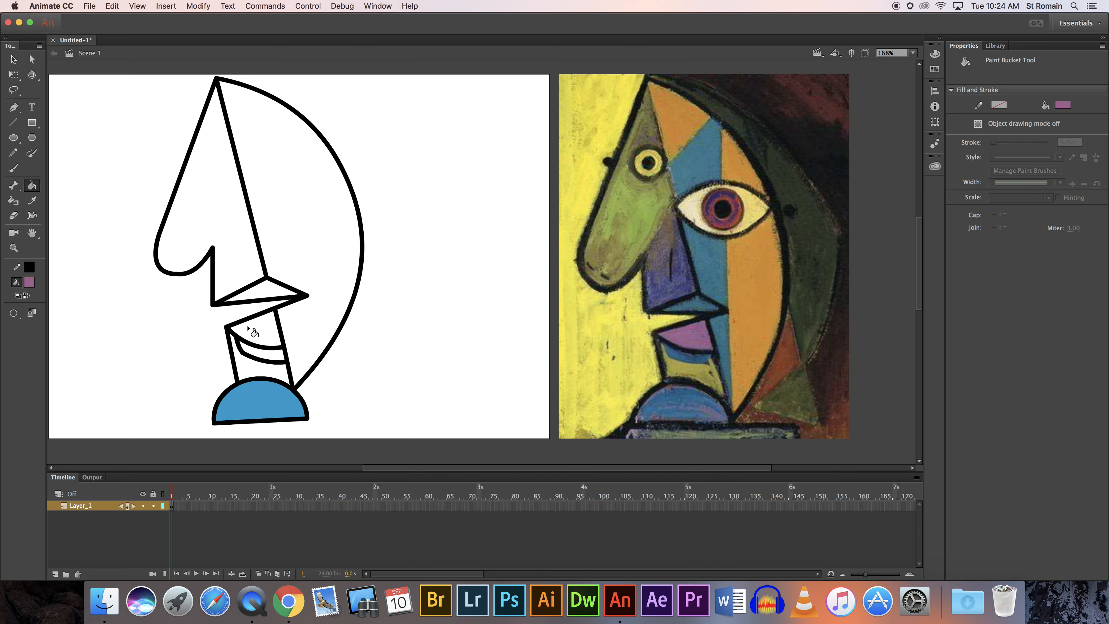
click(257, 326)
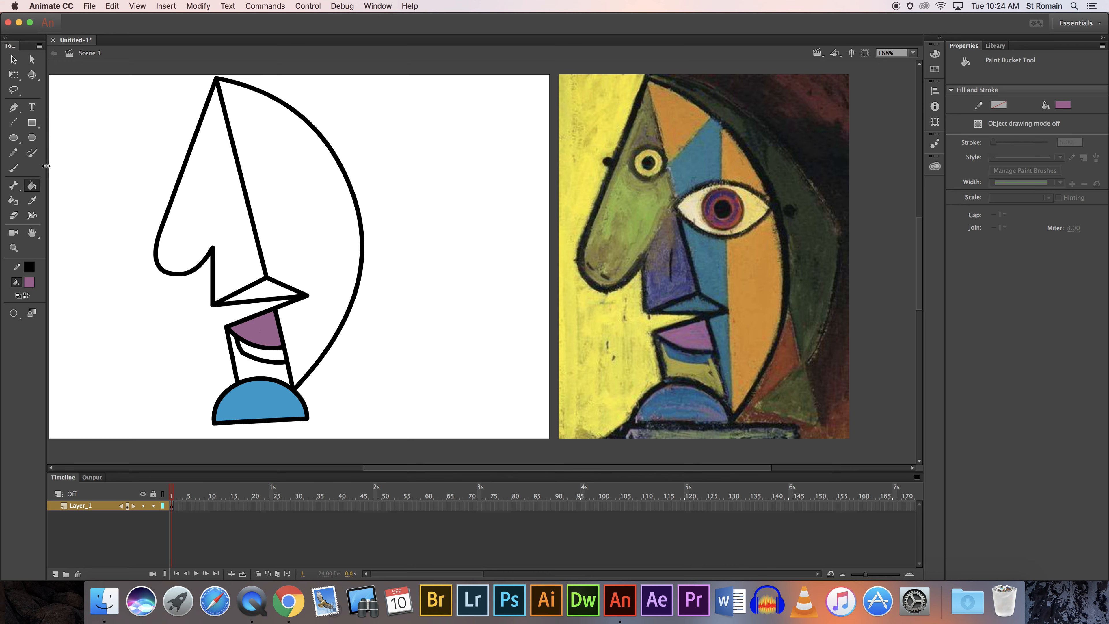
Fill the crescent beneath the lower lip with dark blue and the neck with olive, both sampled from the reference painting.
click(31, 202)
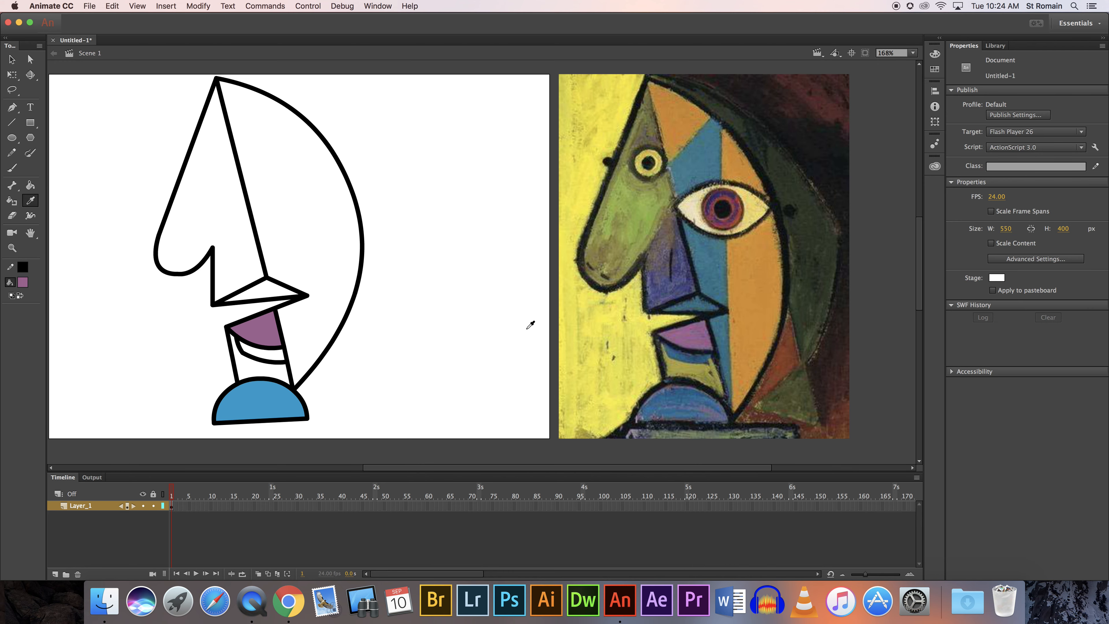
click(686, 358)
click(264, 352)
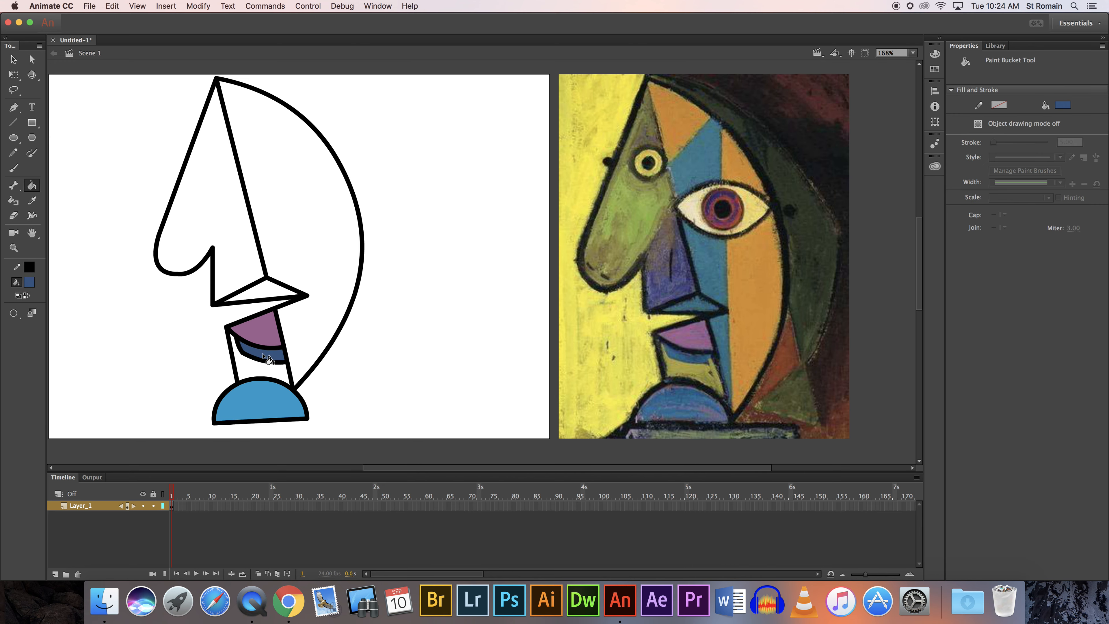
click(30, 201)
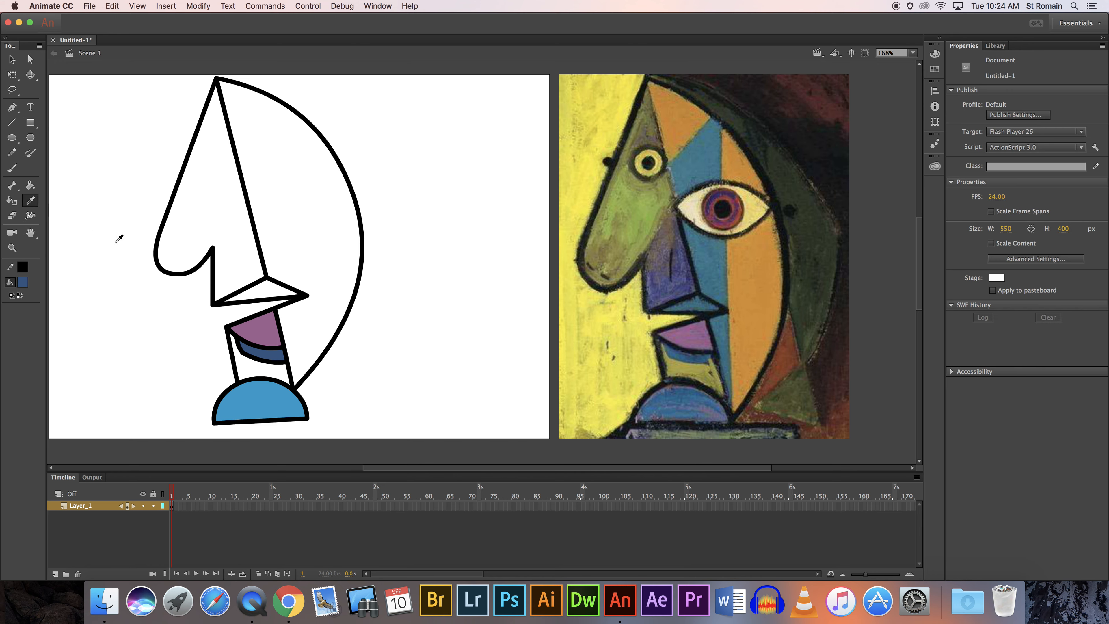
click(679, 370)
click(264, 370)
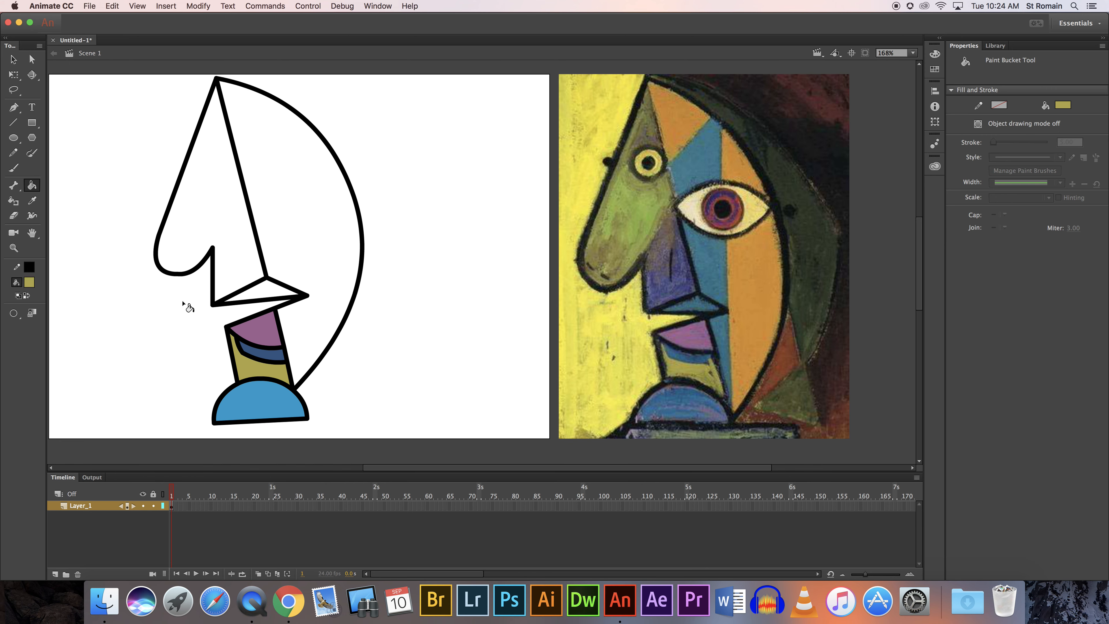
Delete both black outline segments separating the blue crescent from the olive neck area.
click(13, 59)
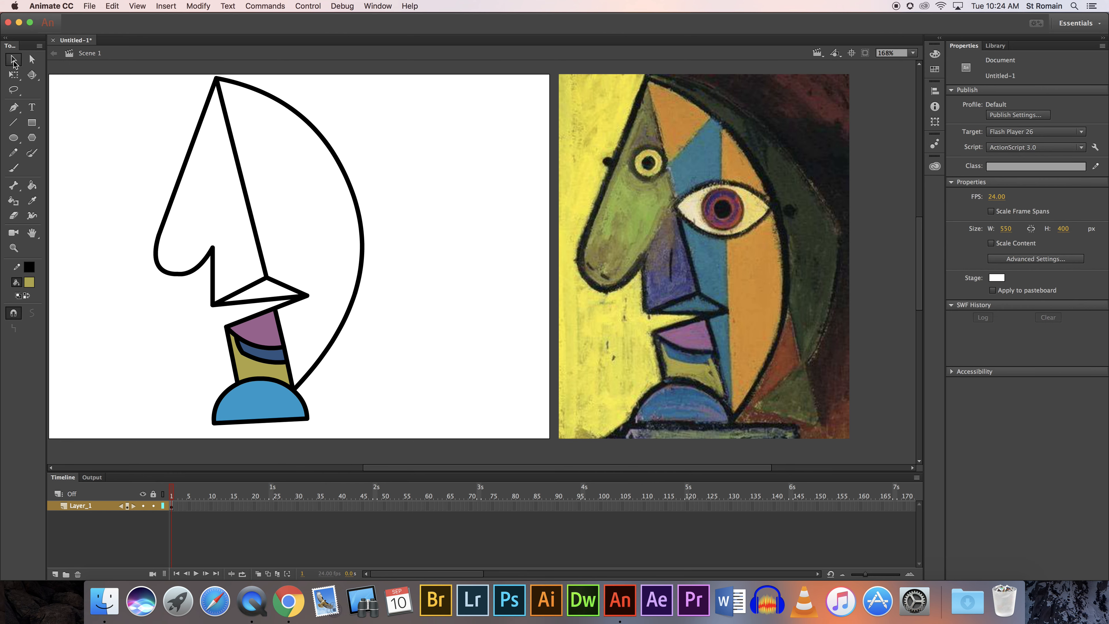
click(259, 360)
key(Delete)
click(244, 356)
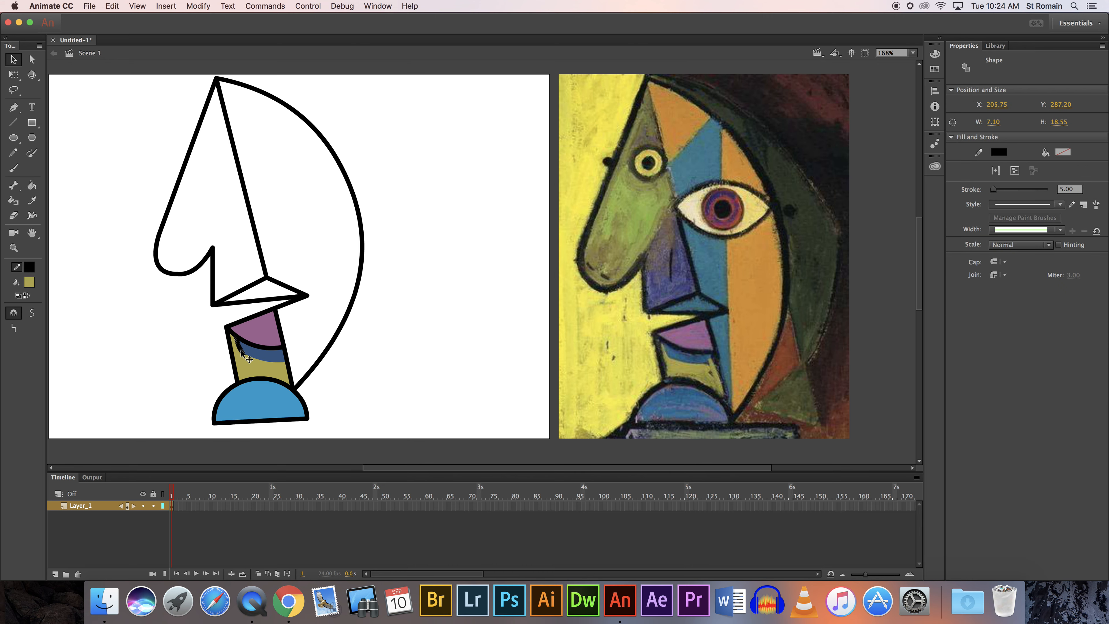
click(330, 392)
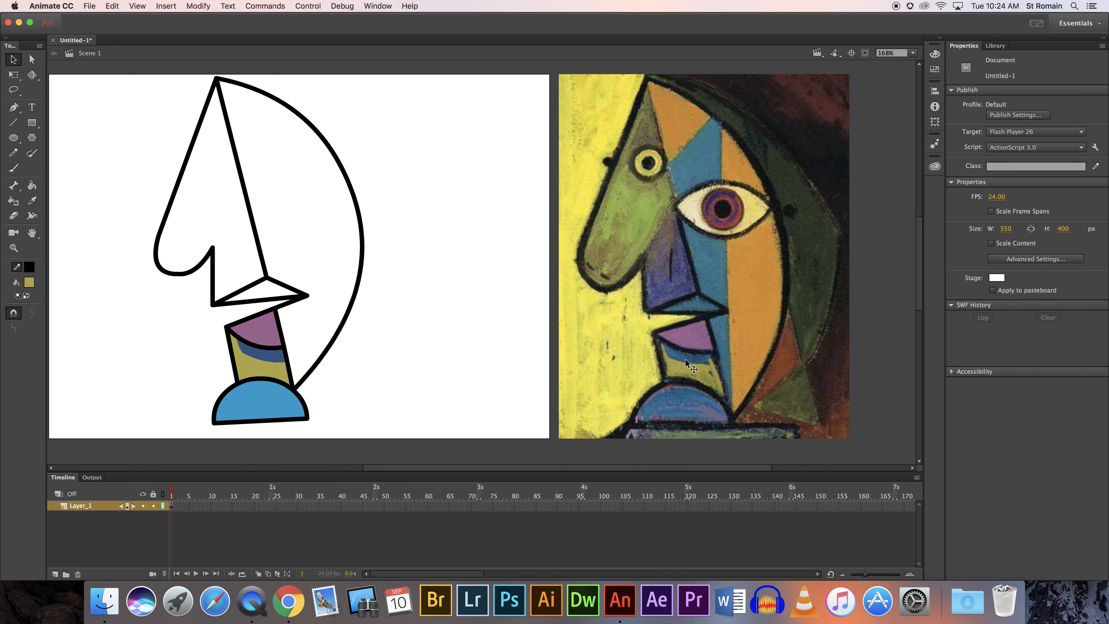
Recolour the crescent beneath the lower lip with a lighter blue sampled from the same area of the painting.
click(274, 353)
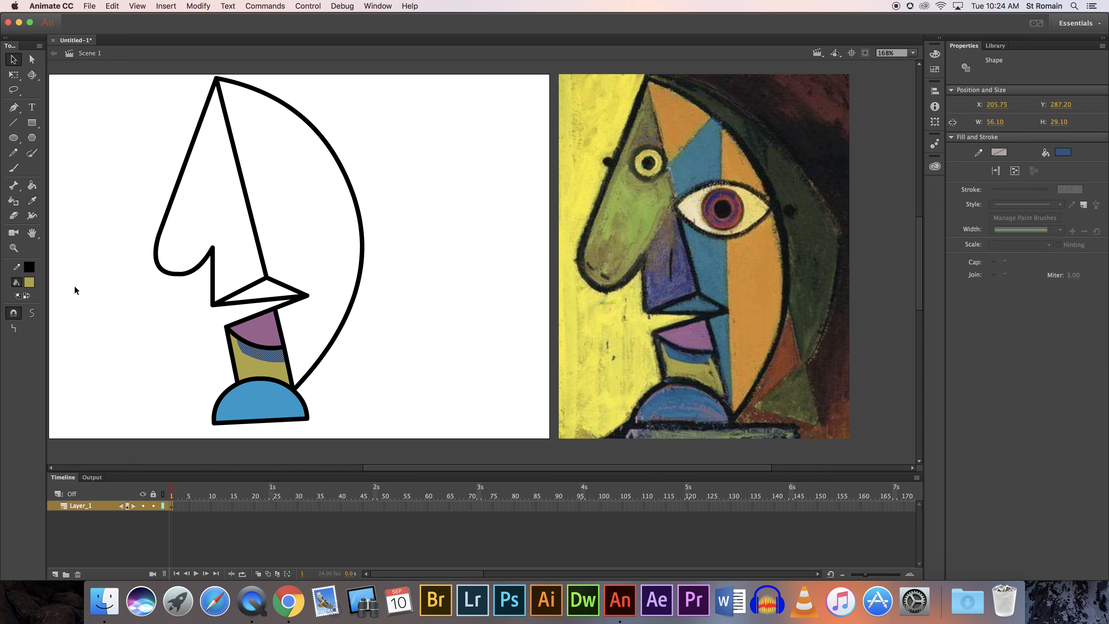
click(33, 203)
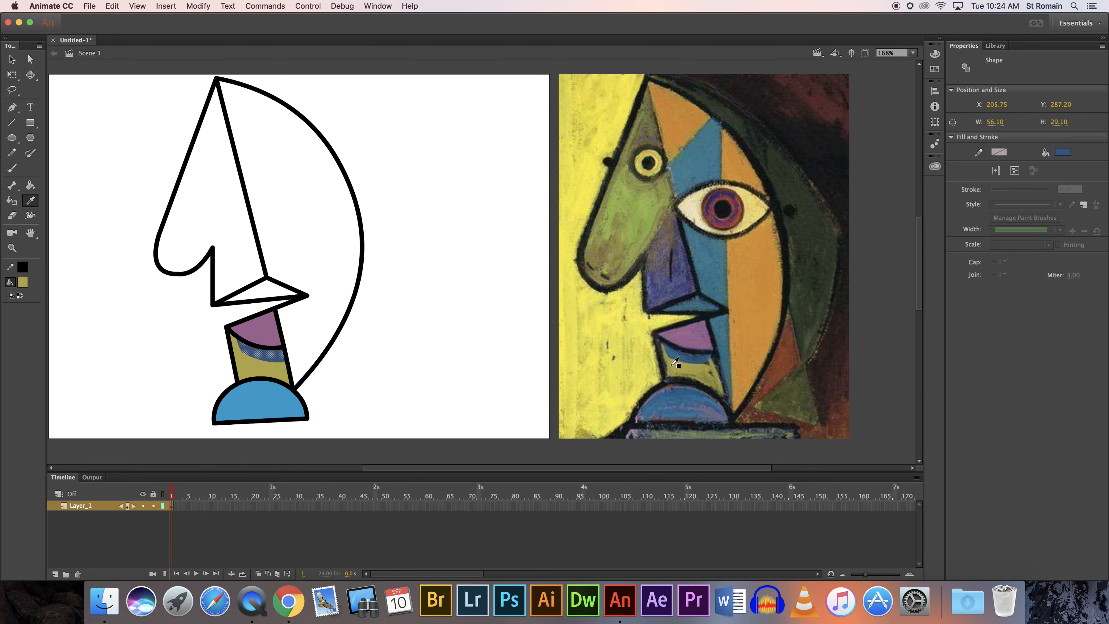
click(685, 356)
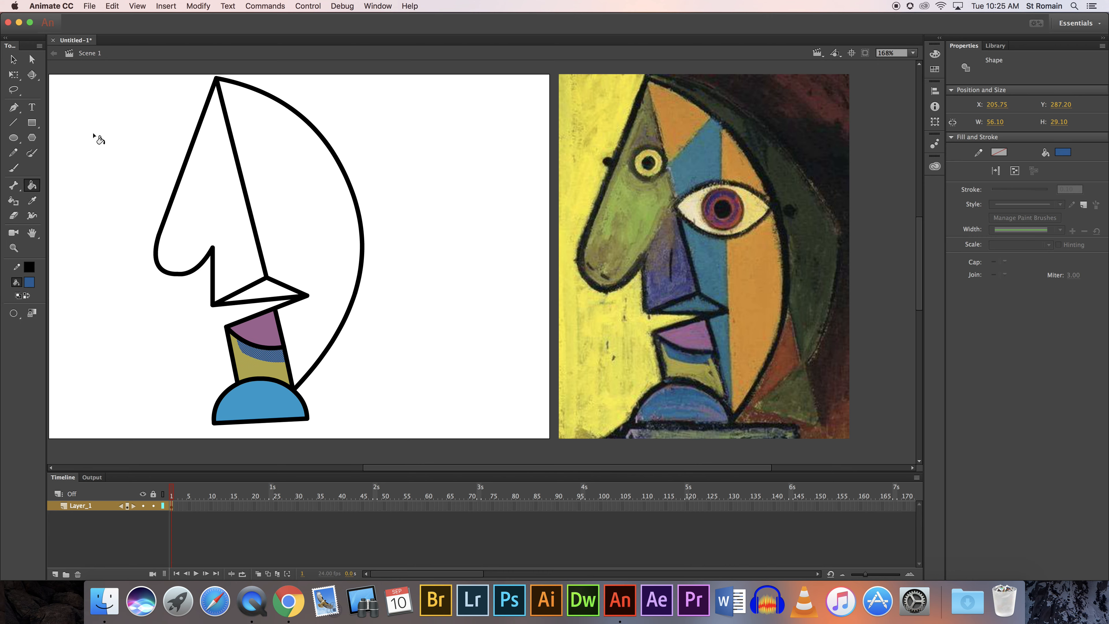
click(32, 200)
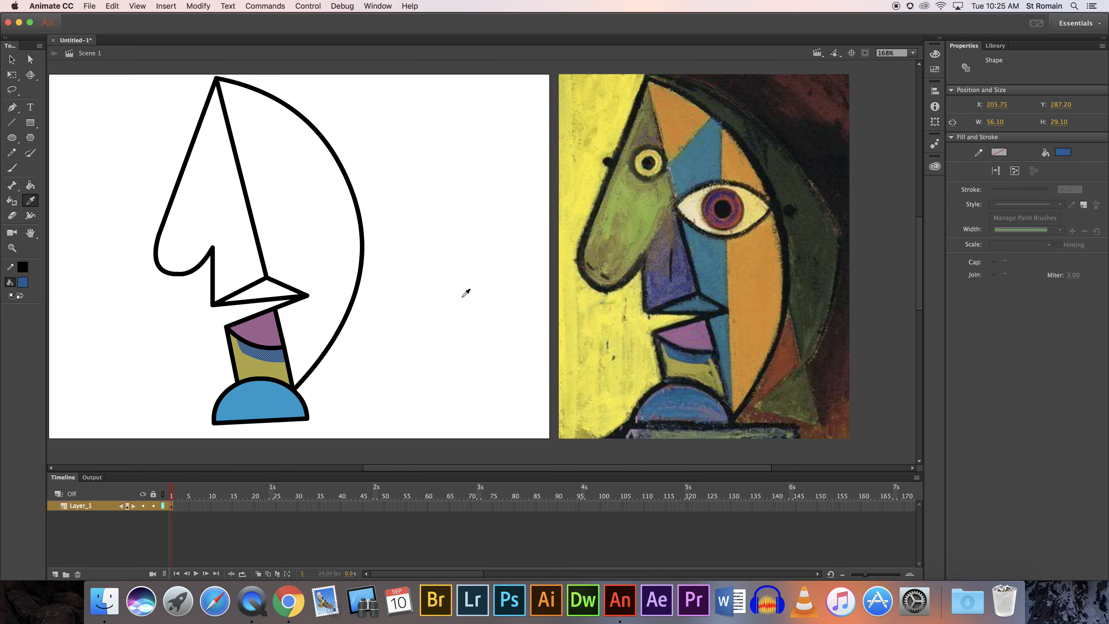
click(675, 351)
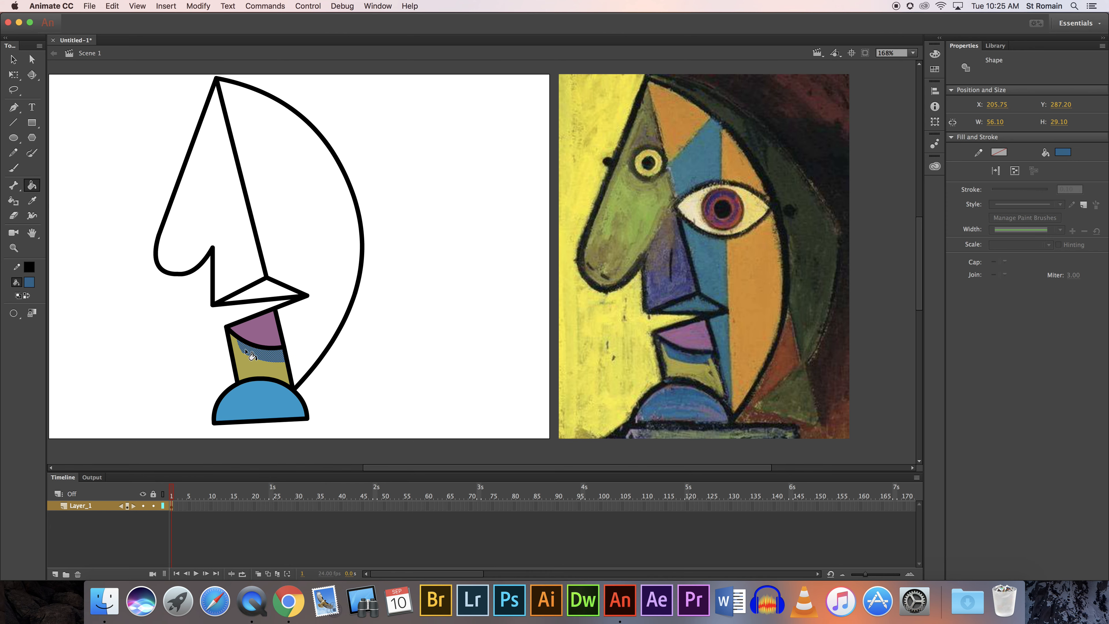
click(13, 59)
click(96, 113)
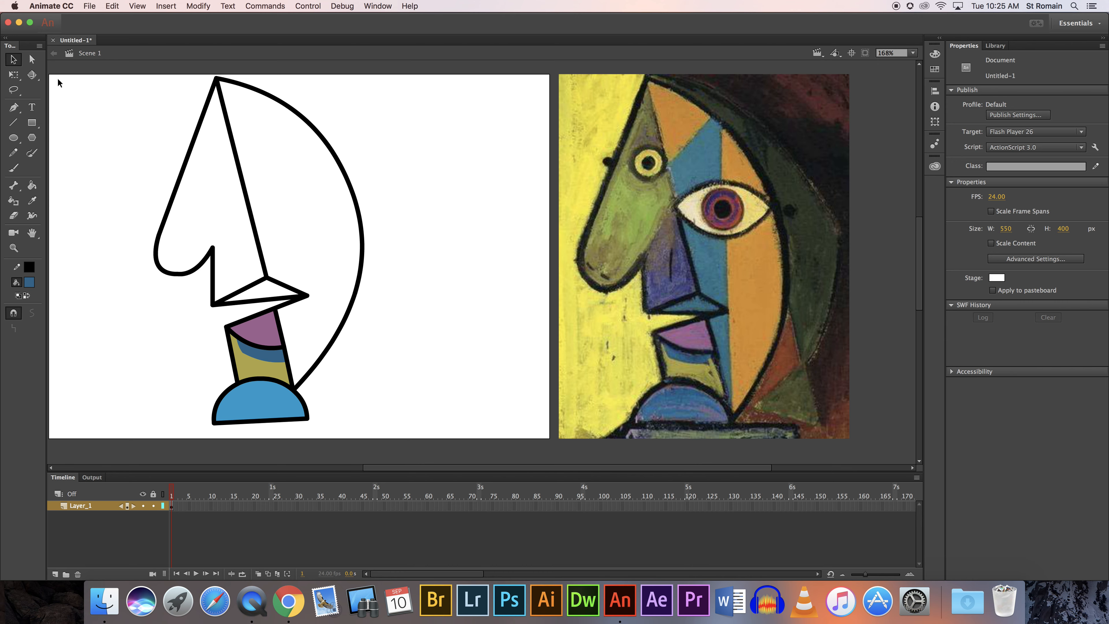
Draw a black-outlined circle inside the nose shape for the small eye and move it slightly upward, fill and outline together.
click(14, 137)
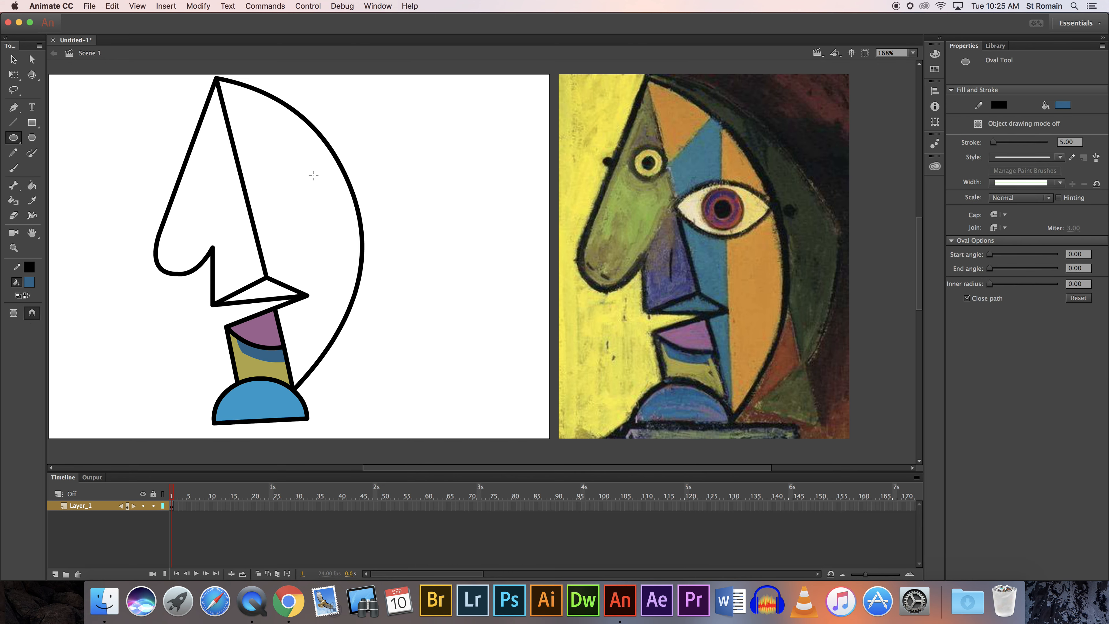
drag(194, 171, 231, 206)
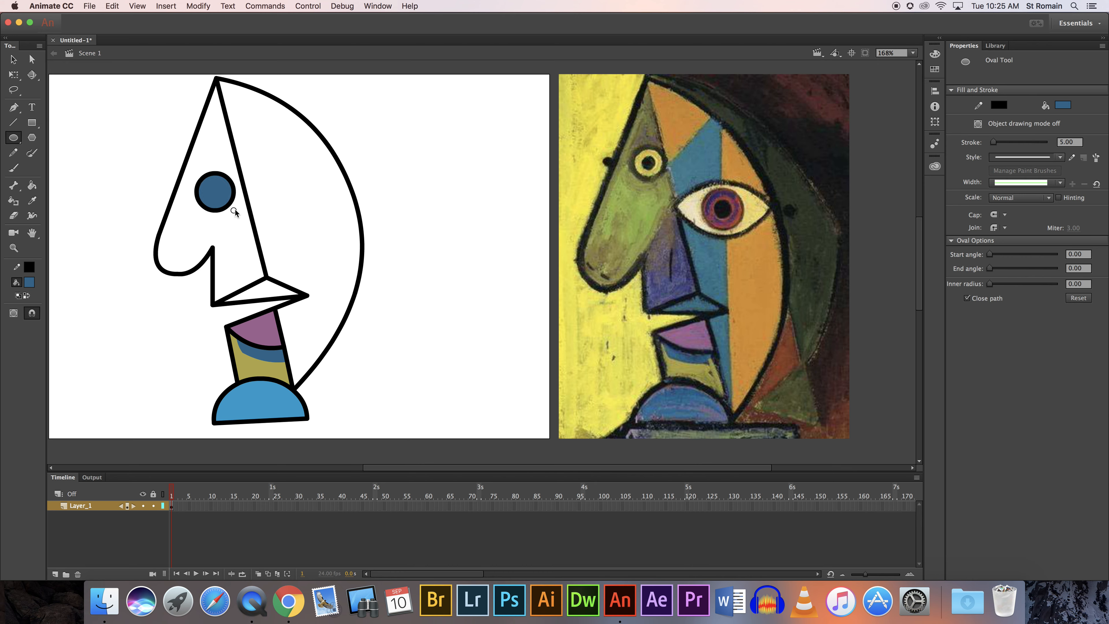
click(13, 59)
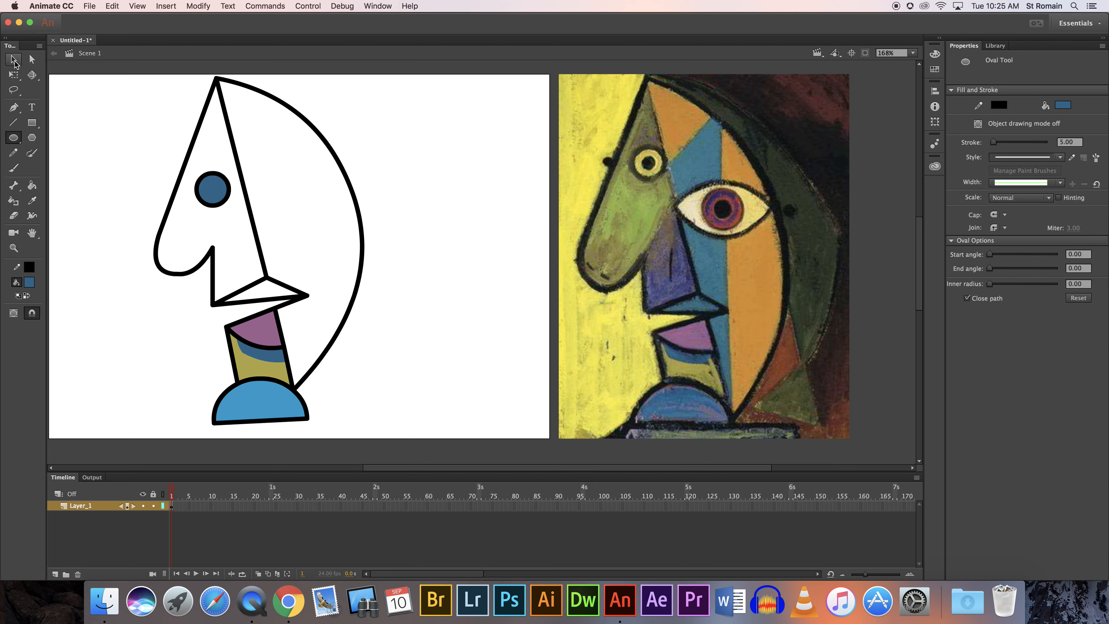
double_click(214, 201)
drag(215, 201, 214, 186)
click(156, 159)
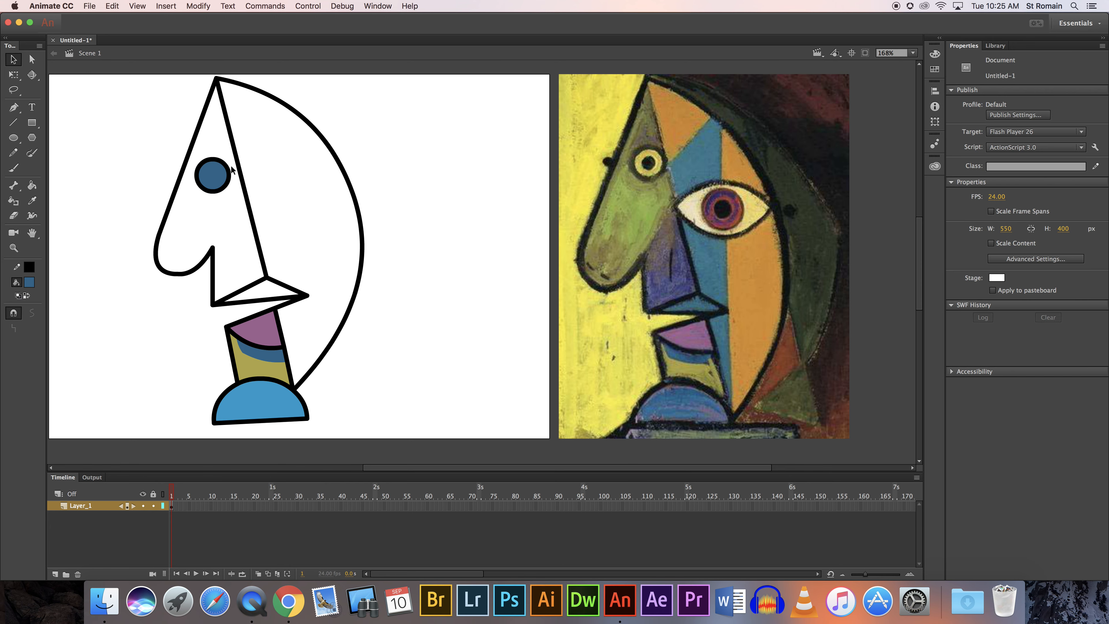
click(13, 137)
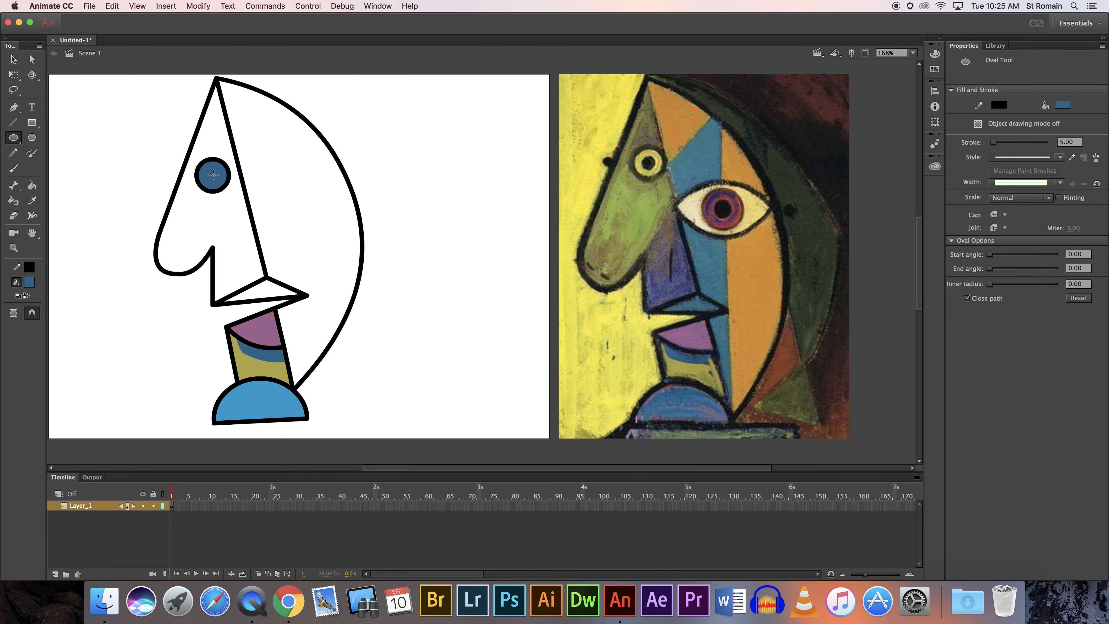
drag(210, 174, 222, 183)
key(super+z)
mouse_move(102, 123)
mouse_down()
mouse_move(153, 169)
mouse_move(126, 147)
mouse_move(141, 188)
mouse_up()
key(super+z)
key(super+z)
Draw a small circle about 17 px wide on the empty stage beside the nose, delete its outline and fill it black.
mouse_move(88, 128)
mouse_down()
mouse_move(110, 158)
mouse_move(103, 146)
mouse_up()
click(13, 59)
click(104, 139)
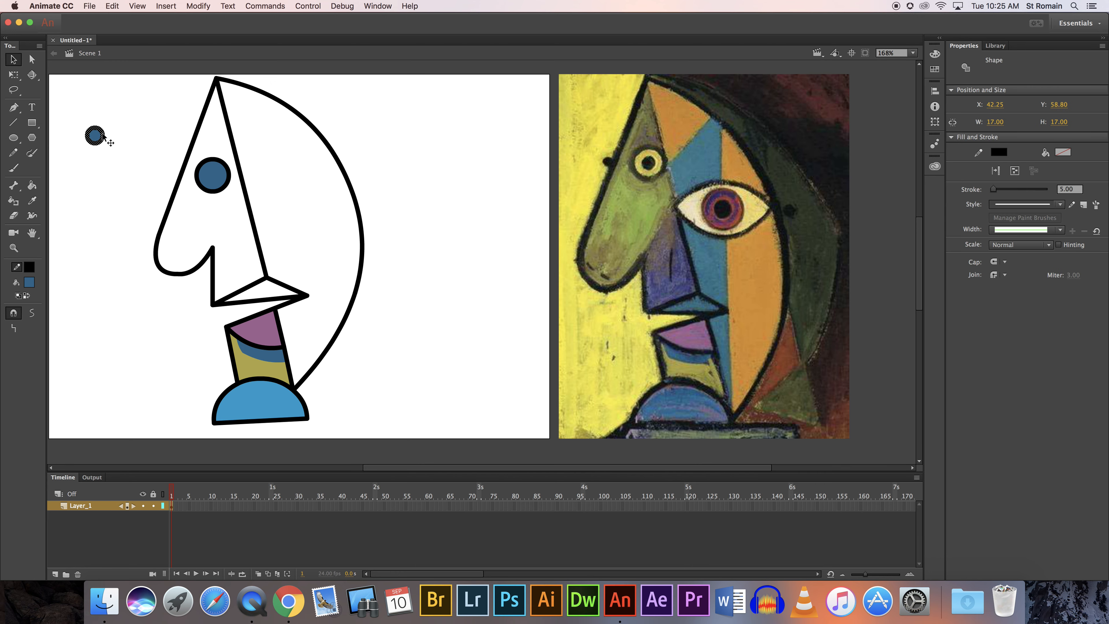
key(Delete)
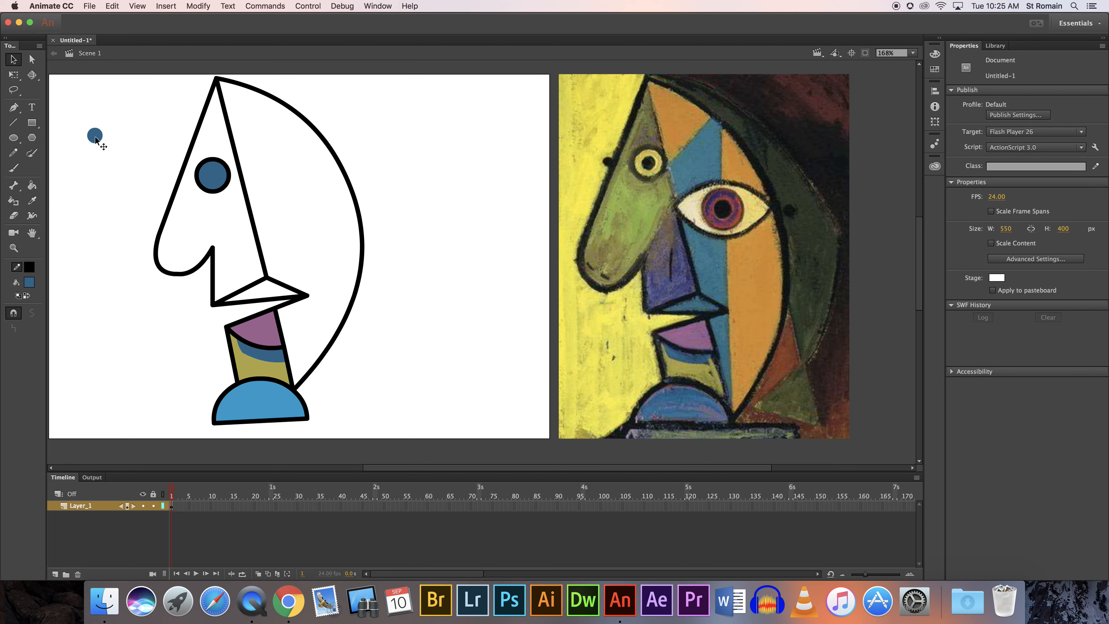
click(95, 138)
click(30, 283)
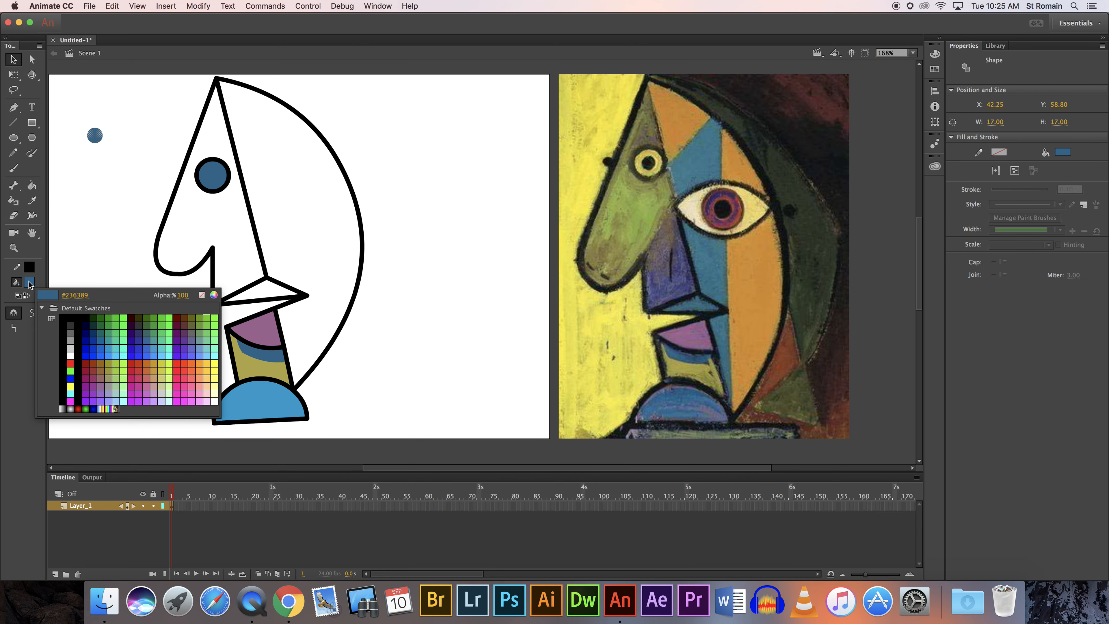
click(66, 316)
click(95, 222)
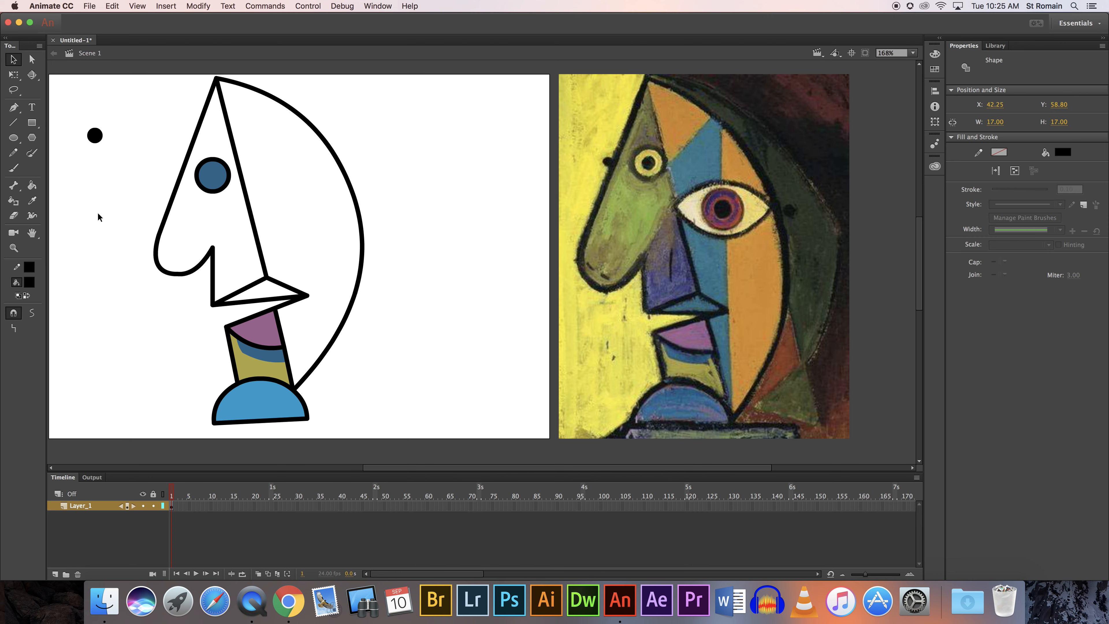
Fill the small eye's circle with the pale yellow sampled from the small eye in the painting.
click(209, 179)
click(140, 177)
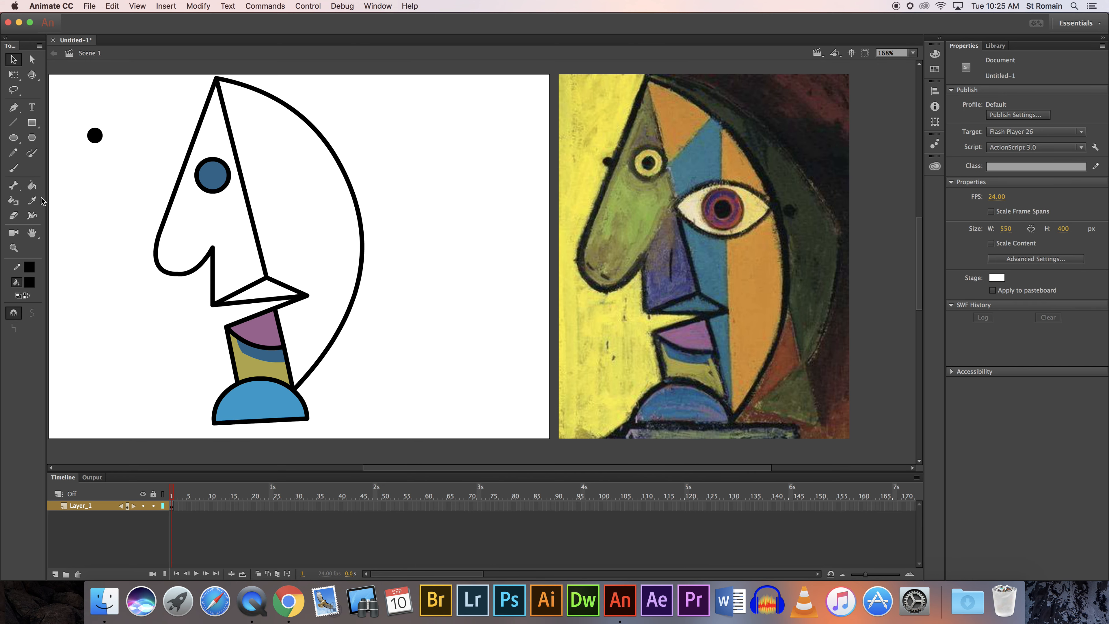
click(32, 201)
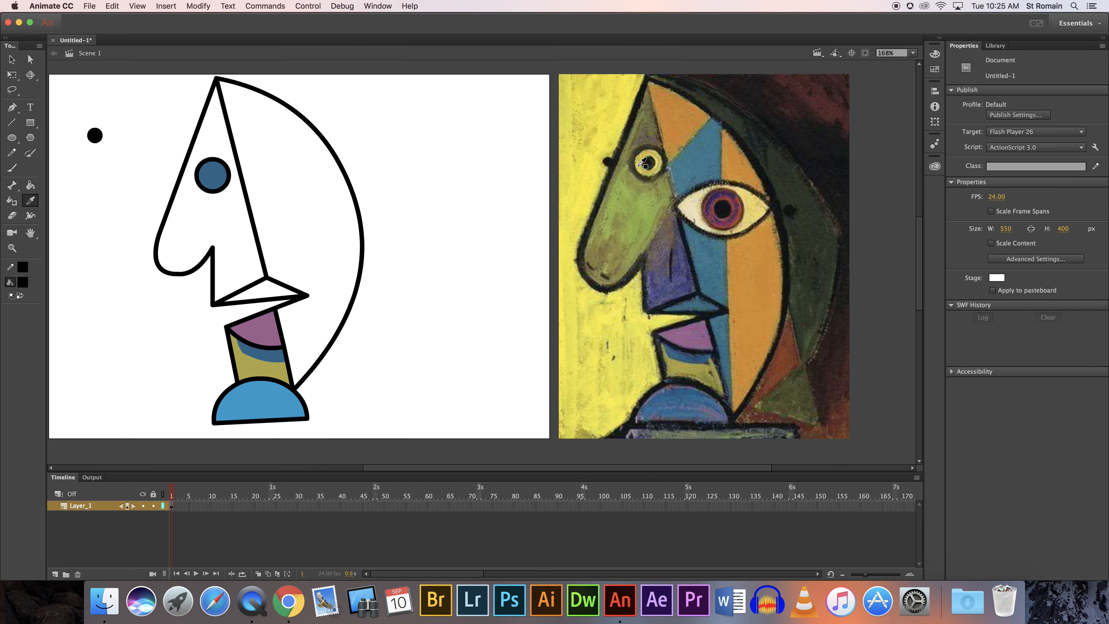
click(643, 163)
click(212, 175)
Move the black dot to the centre of the yellow eye as its pupil.
click(13, 58)
click(97, 137)
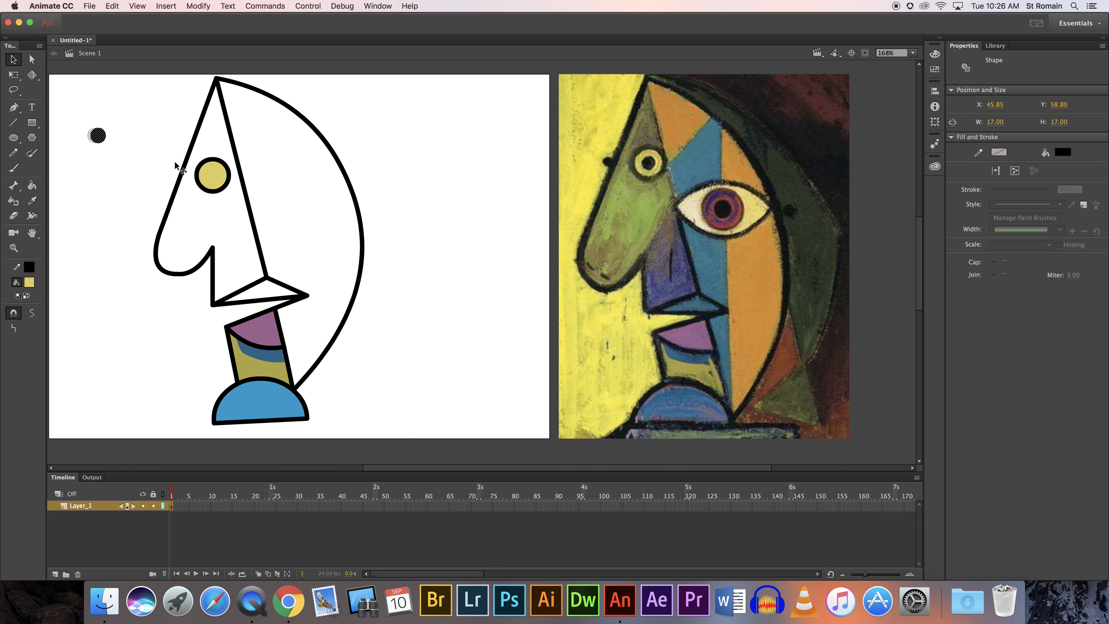
drag(175, 162, 212, 176)
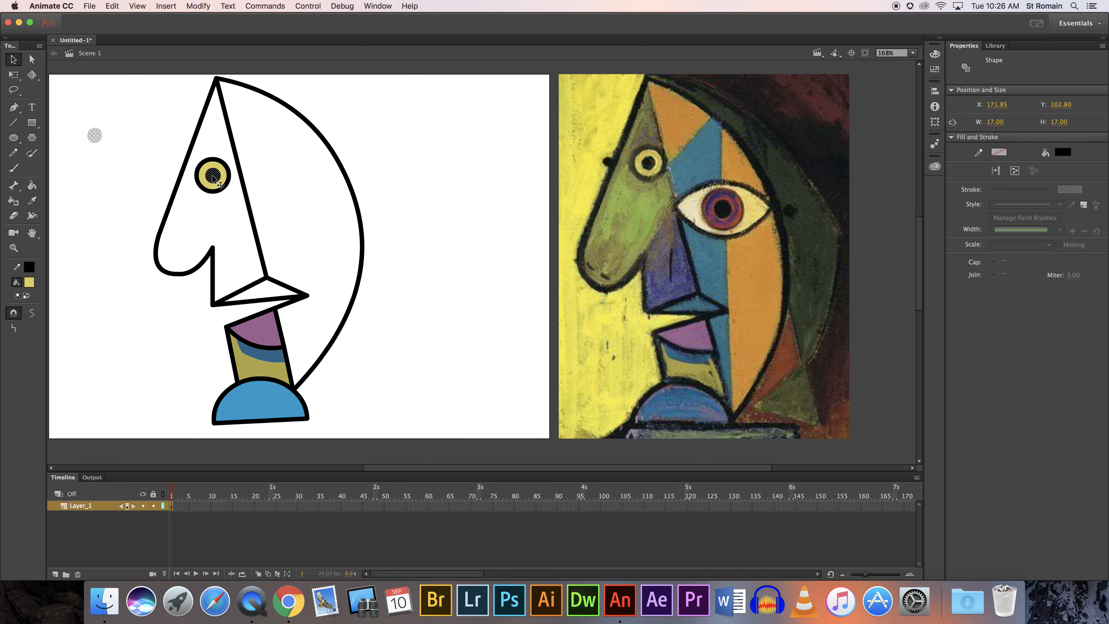
click(131, 148)
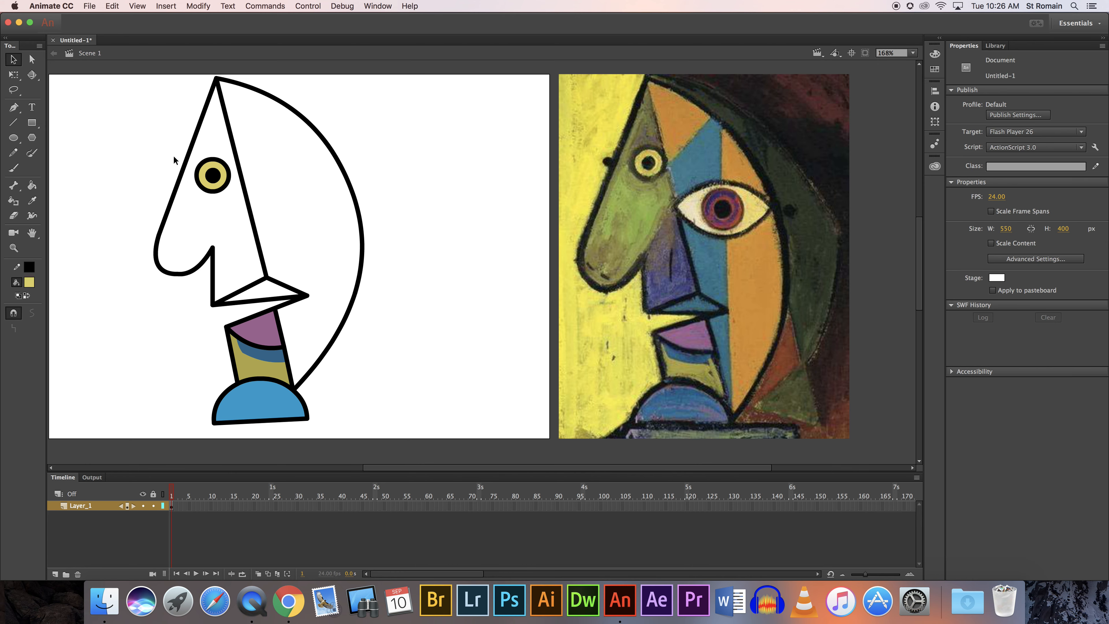
Draw two dividing lines from the head curve, one to the nose line and one to the jaw point, and snap the upper lip's corner onto the longer line.
click(13, 122)
mouse_move(288, 106)
mouse_down()
mouse_move(240, 155)
mouse_move(239, 170)
mouse_up()
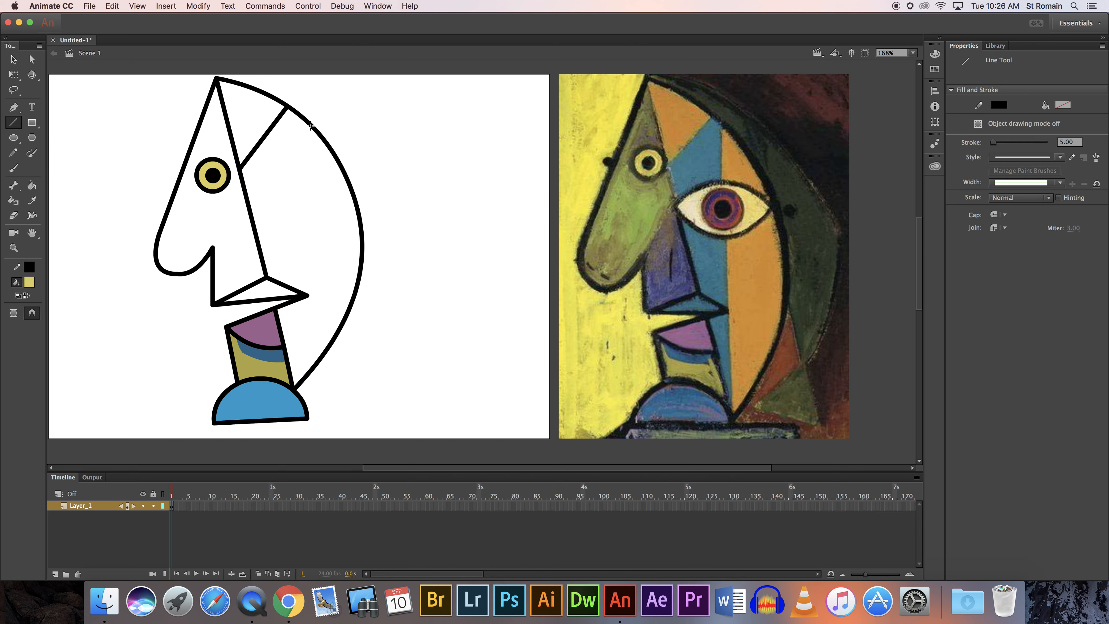
mouse_move(311, 126)
mouse_down()
mouse_move(332, 262)
mouse_move(301, 384)
mouse_move(307, 296)
mouse_move(293, 386)
mouse_up()
click(13, 59)
drag(306, 297, 303, 296)
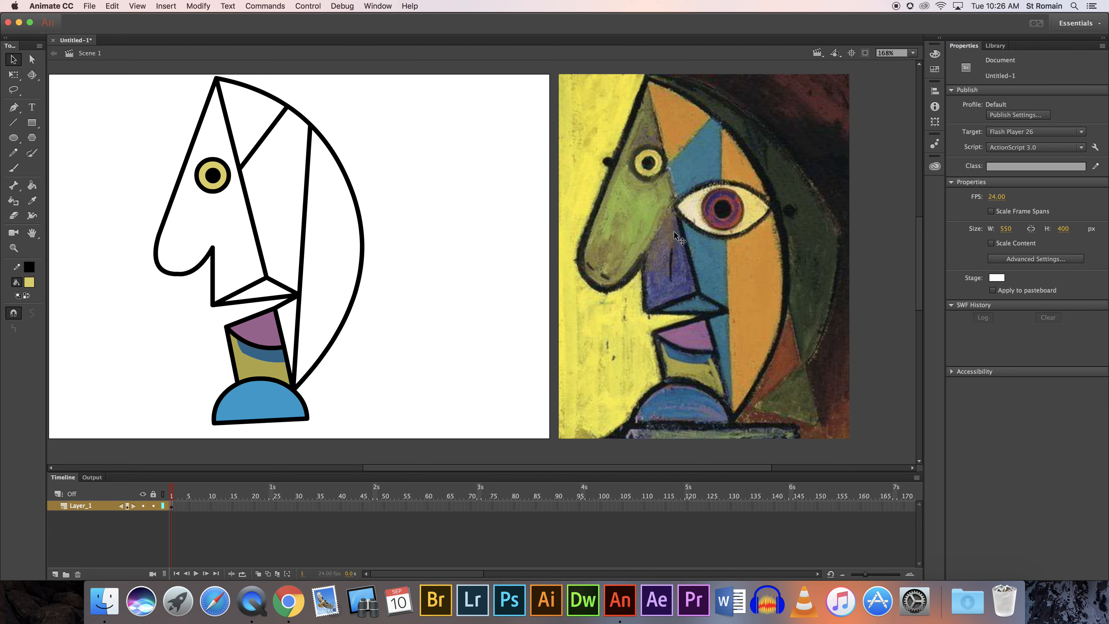
Move the long dividing line's segment above the lip out of the face onto the empty stage.
click(21, 124)
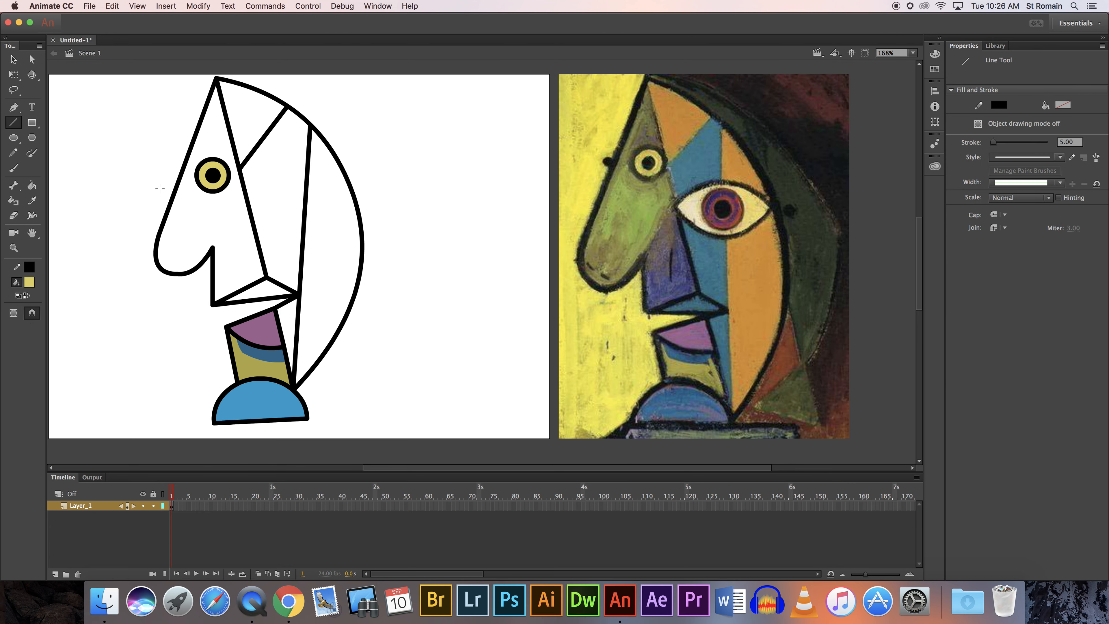
click(13, 59)
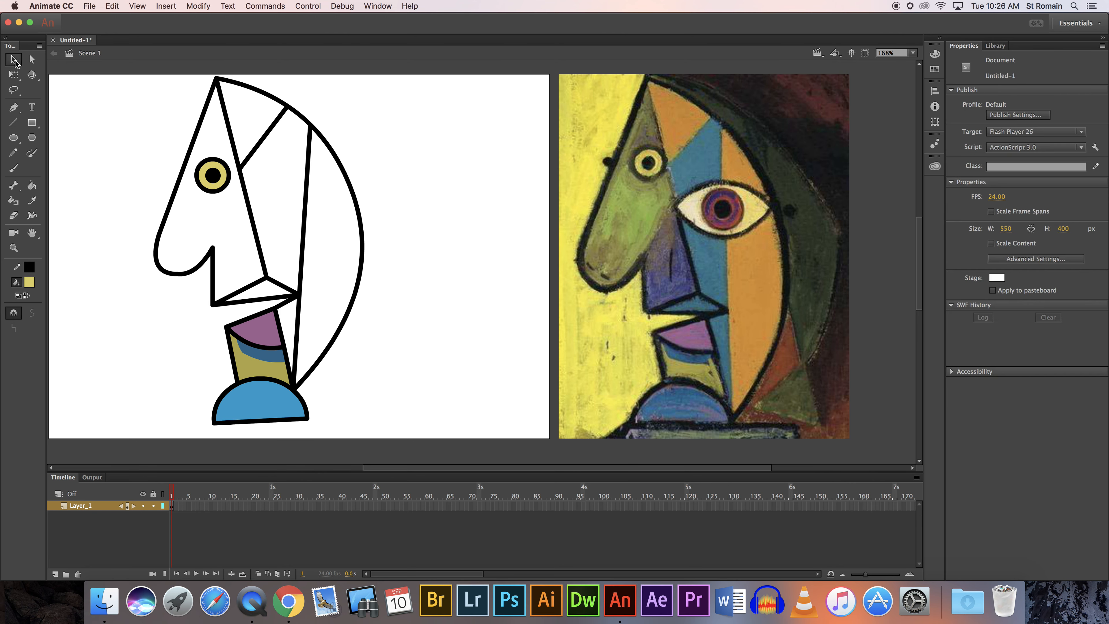
click(306, 179)
drag(304, 224, 471, 224)
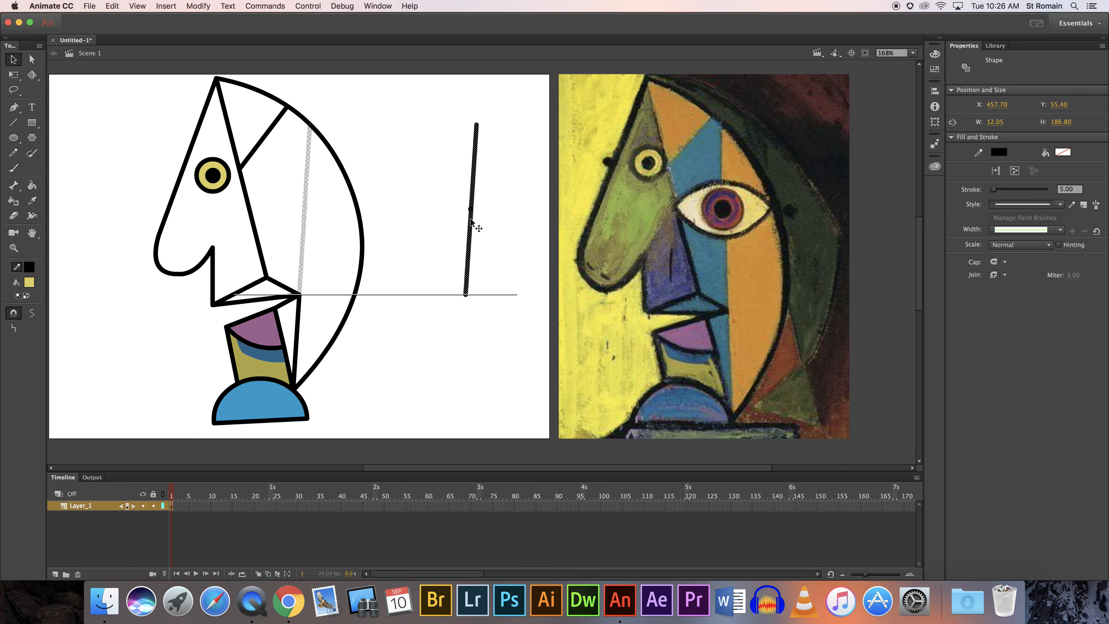
Draw two lines from the long nose line to the head curve and bend them apart into the large eye's almond outline.
click(14, 123)
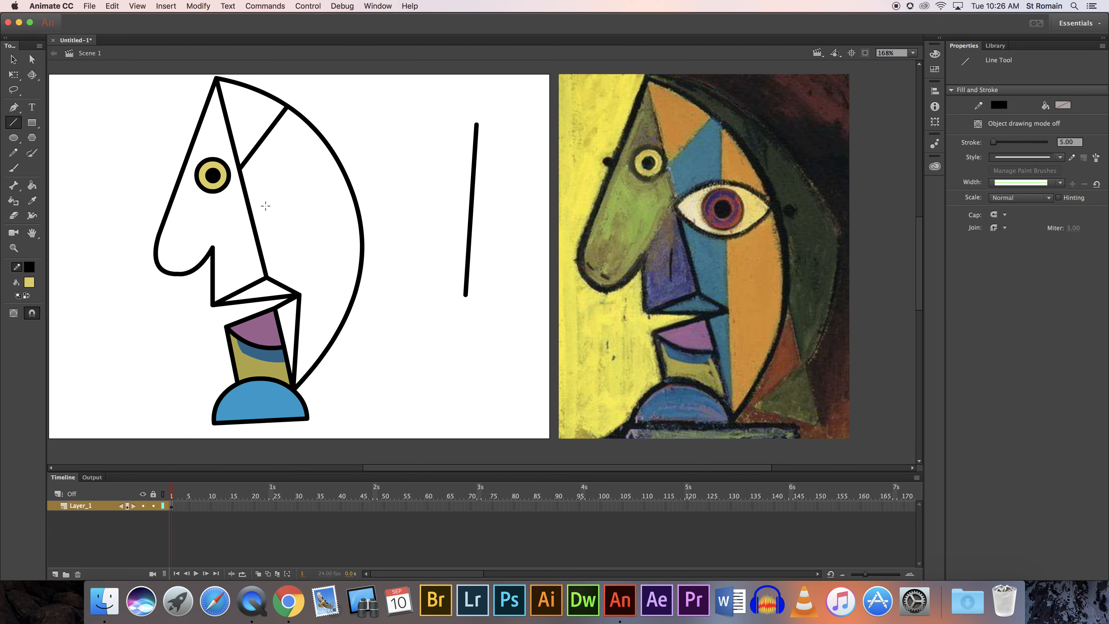
mouse_move(244, 190)
mouse_down()
mouse_move(361, 204)
mouse_move(293, 174)
mouse_move(296, 163)
mouse_up()
click(13, 59)
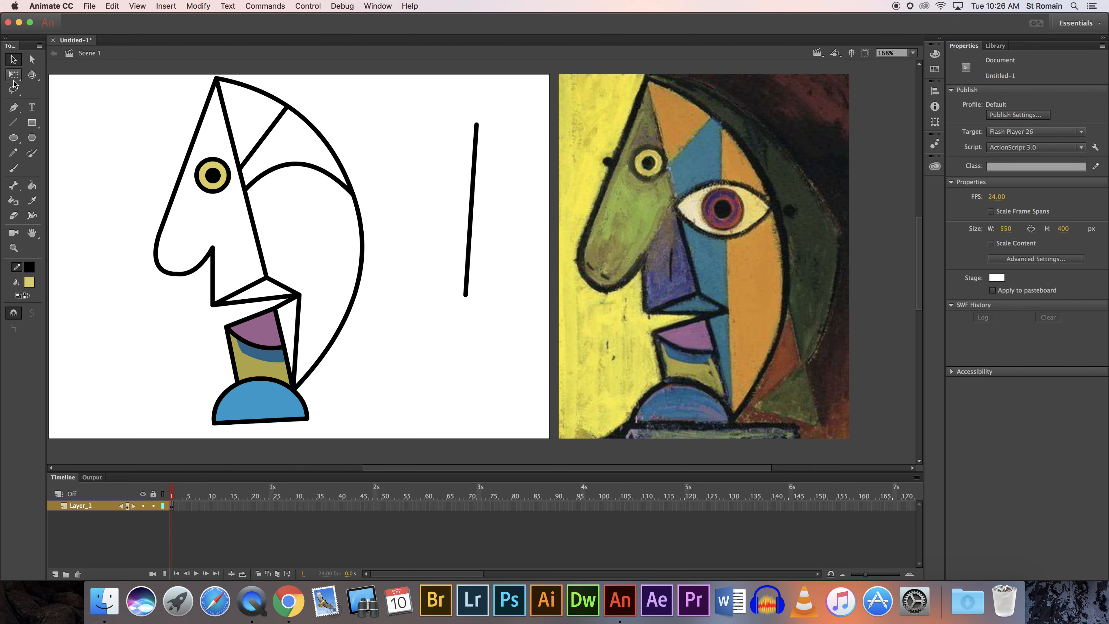
click(13, 122)
drag(244, 189, 354, 196)
click(13, 59)
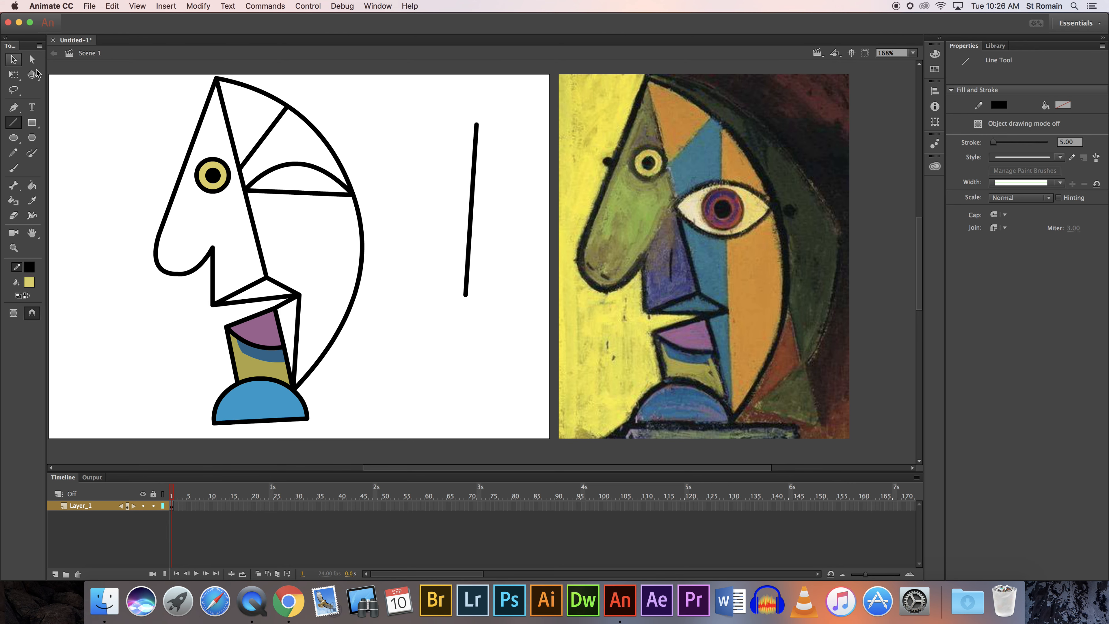
drag(295, 195, 294, 222)
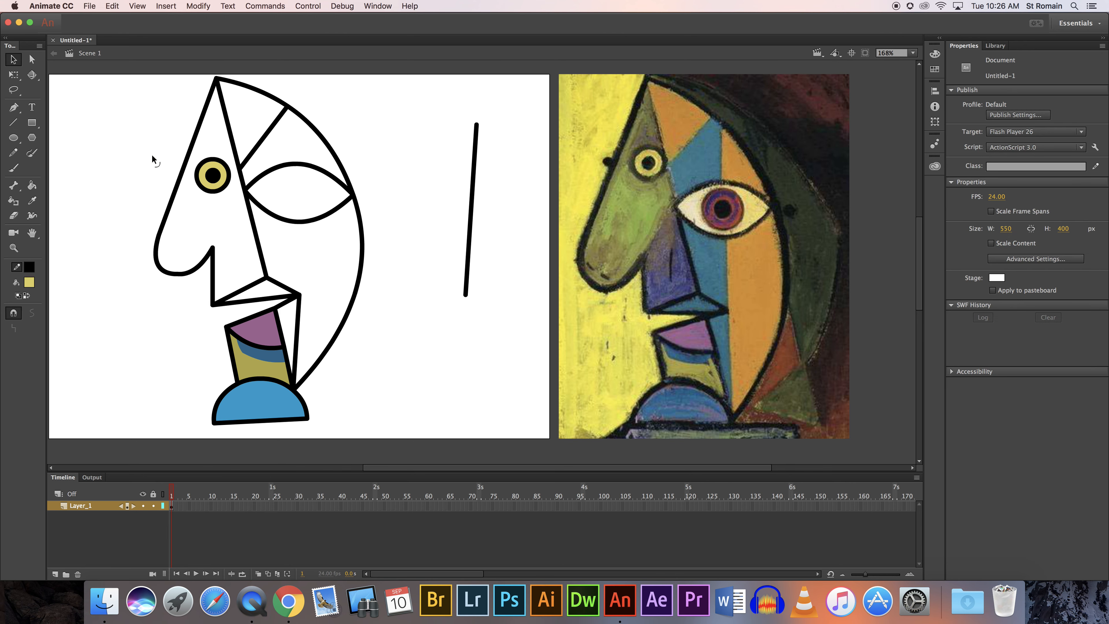
Draw a black-outlined circle about 53 px wide beside the head and fill it with the maroon sampled from the painting's large iris.
click(14, 137)
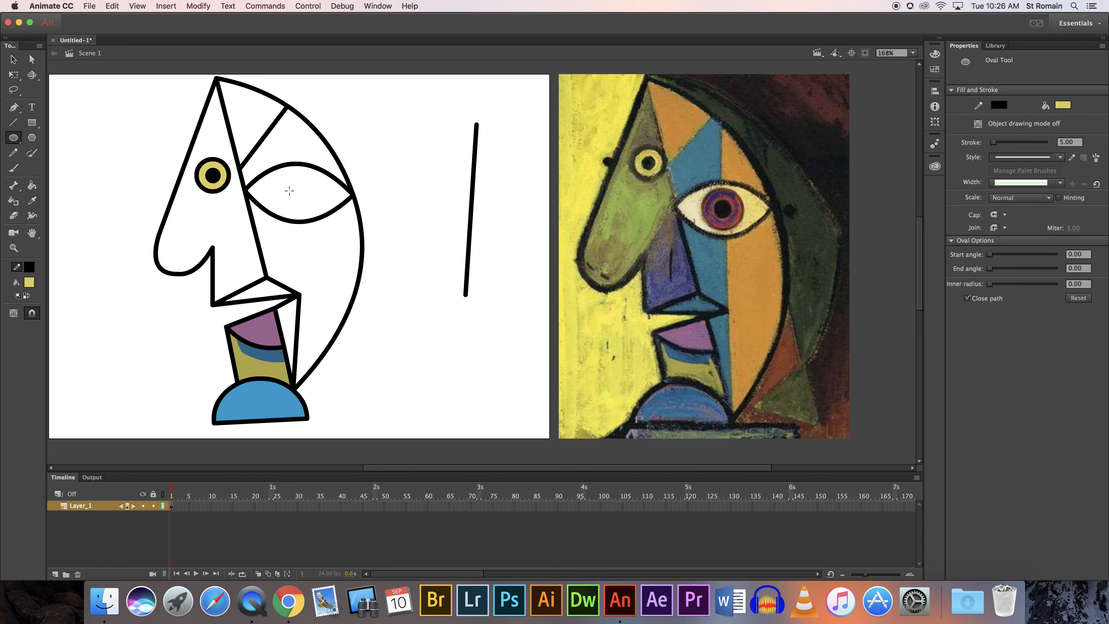
drag(365, 133, 415, 185)
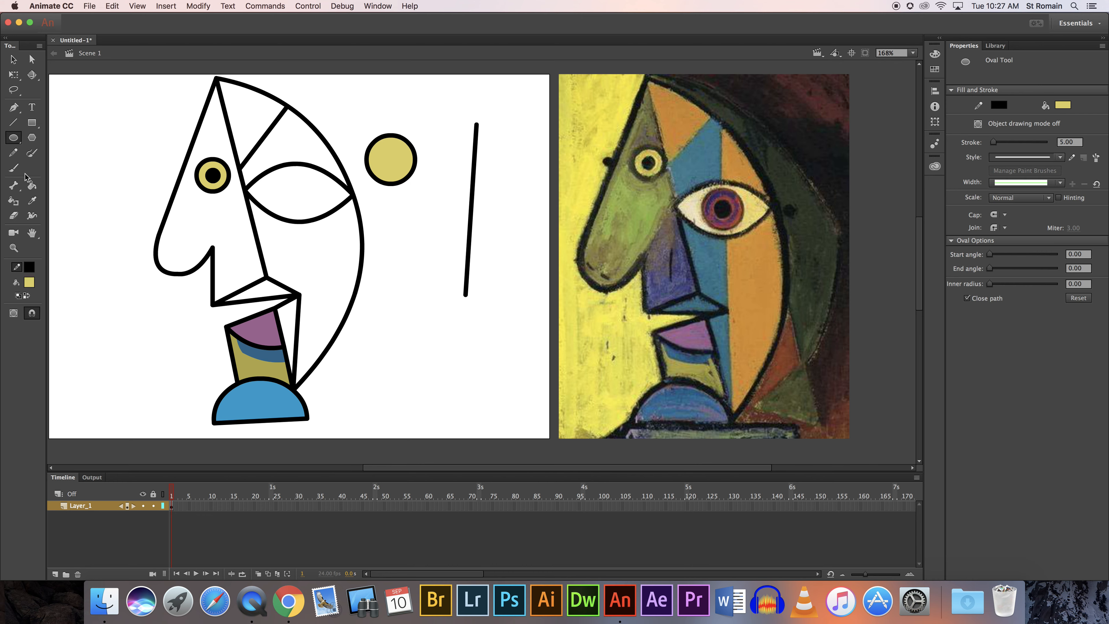
click(33, 199)
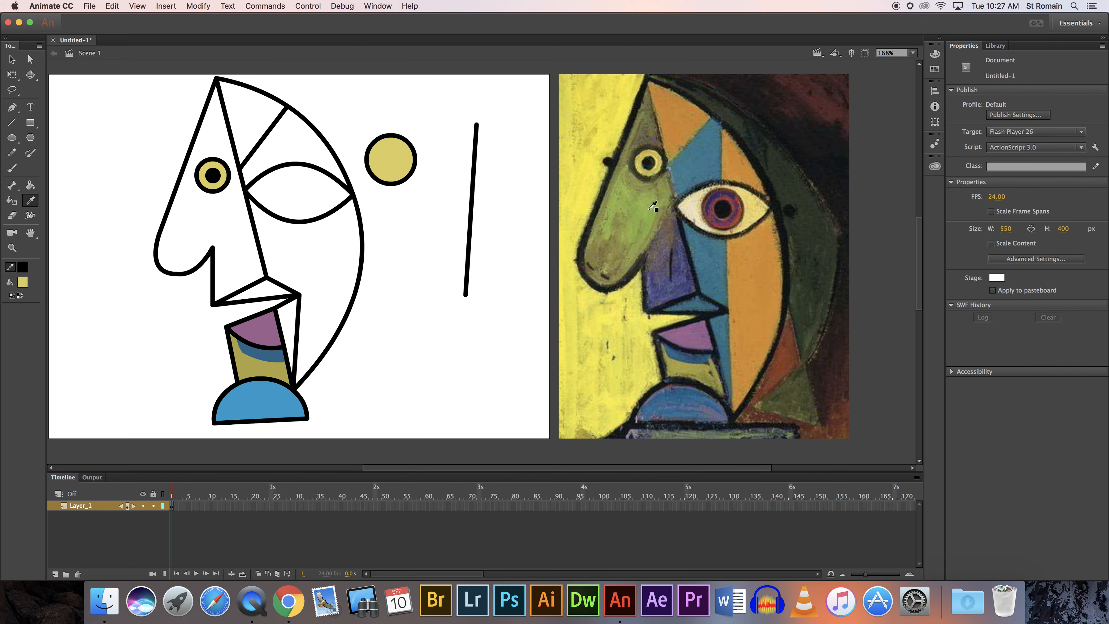
click(717, 214)
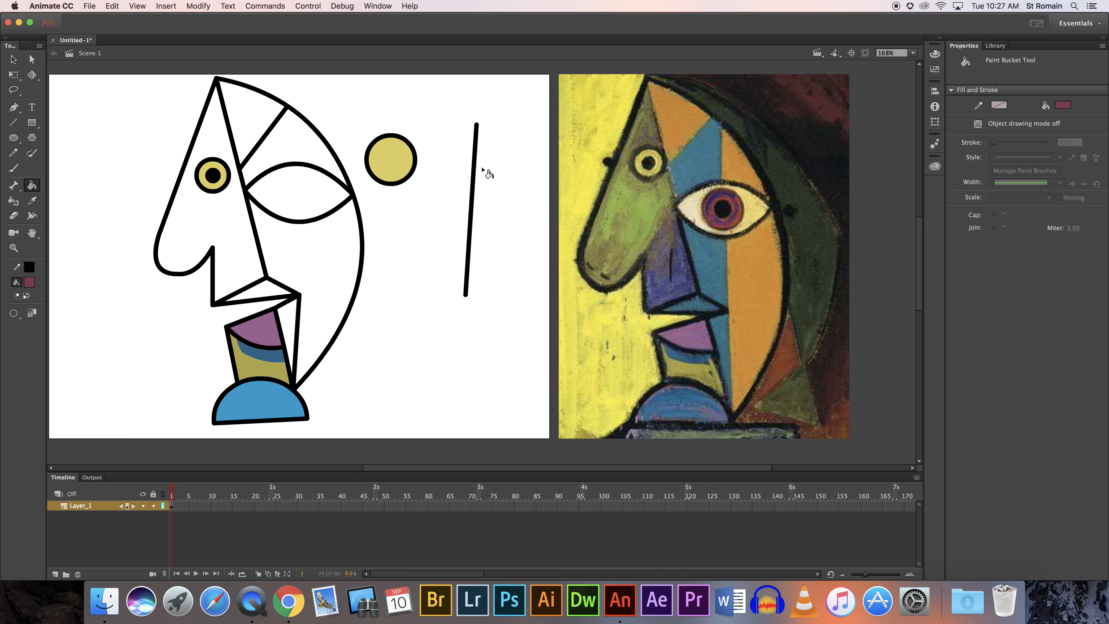
click(396, 163)
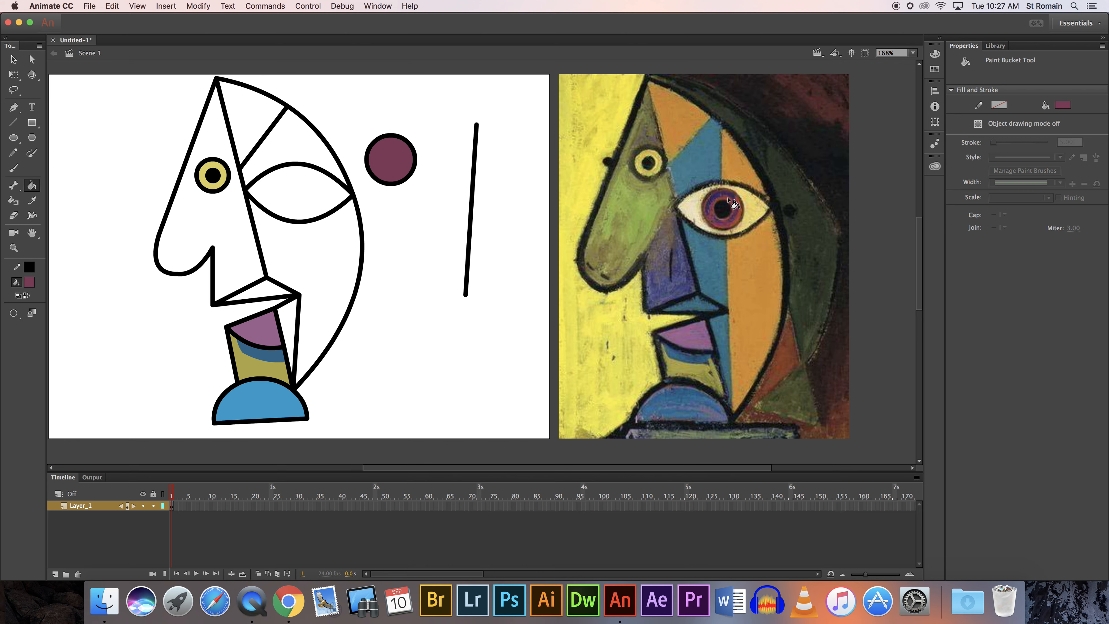
Draw a small black circle about 21 px wide without an outline and centre it on the maroon circle as the pupil.
click(14, 137)
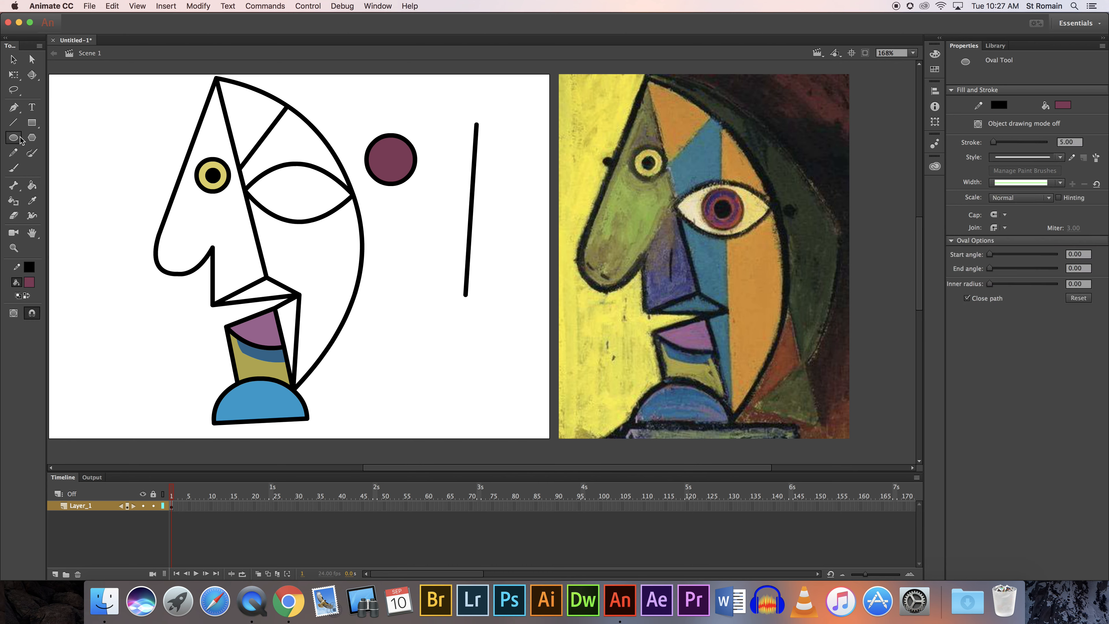
drag(394, 217, 414, 237)
click(14, 58)
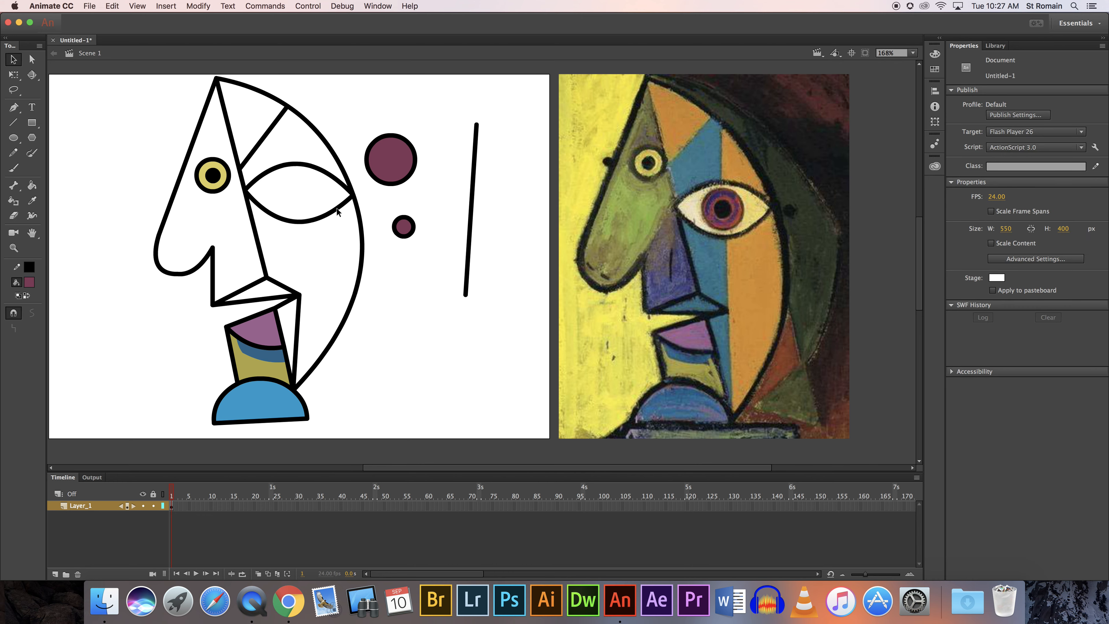
click(401, 239)
key(Delete)
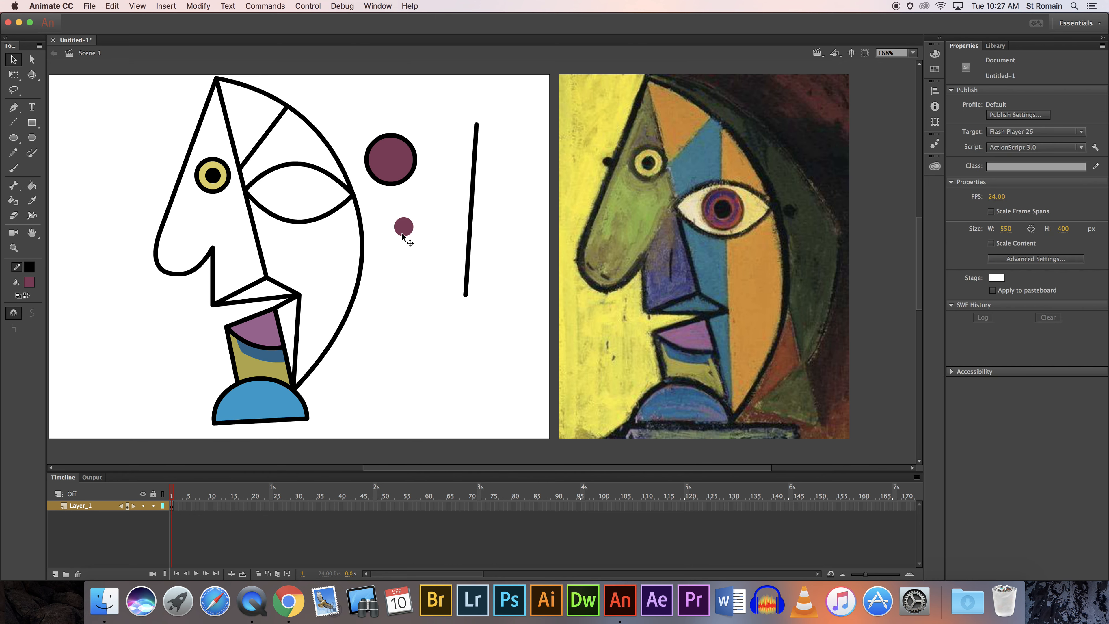
click(404, 233)
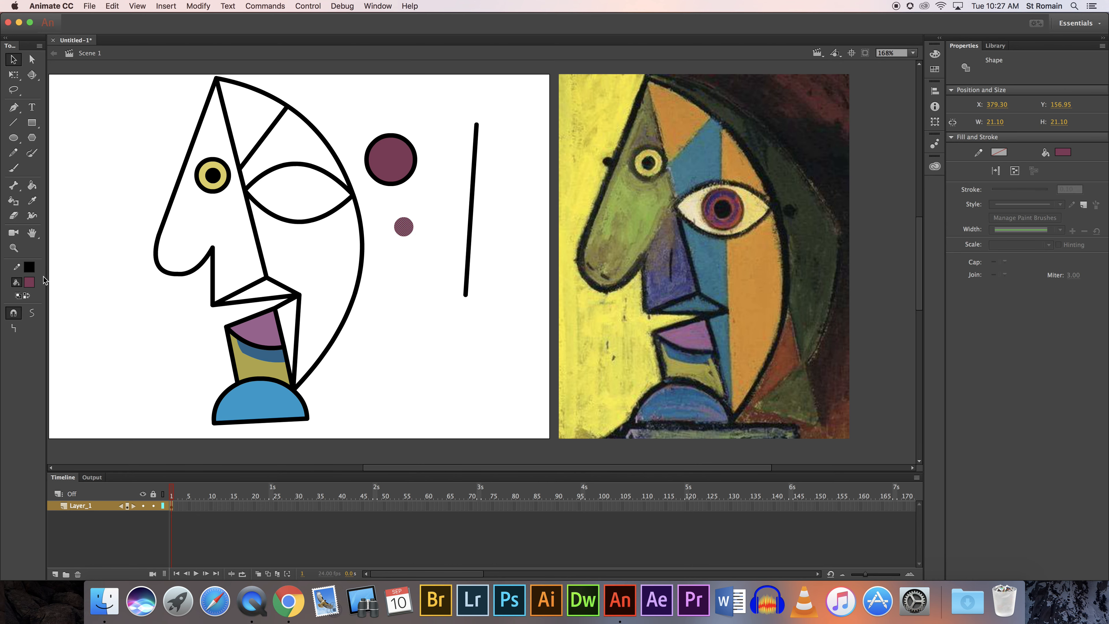
click(30, 284)
click(70, 318)
click(385, 277)
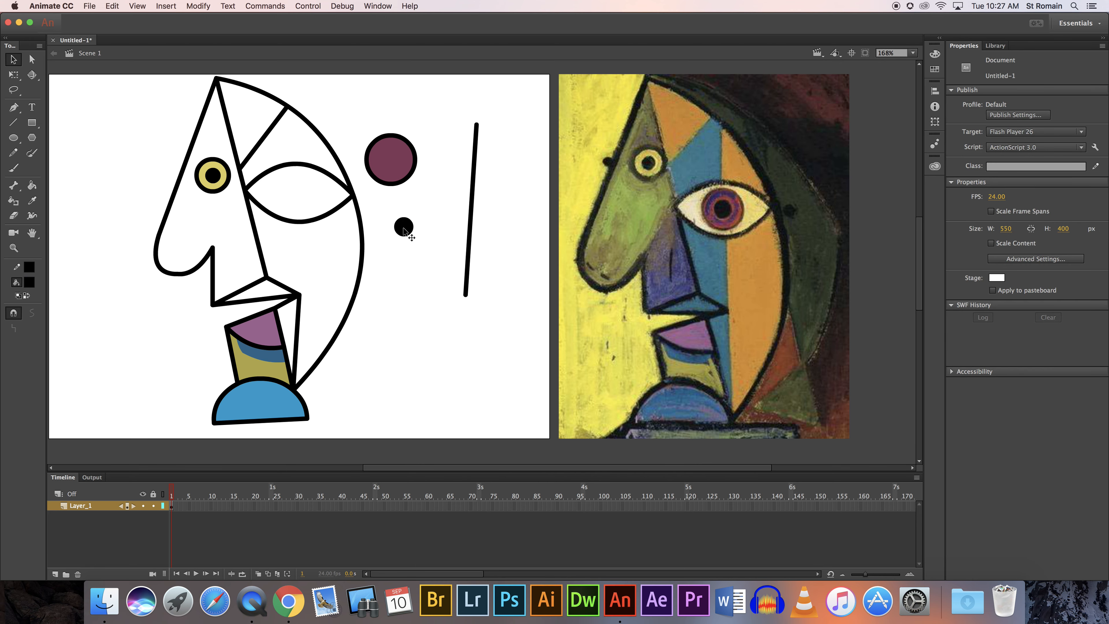
click(405, 229)
drag(405, 229, 392, 163)
Scale the whole maroon iris with its pupil down to about 40 px and place it in the middle of the almond-shaped eye.
click(437, 153)
mouse_move(429, 126)
mouse_down()
mouse_move(358, 194)
mouse_move(293, 204)
mouse_move(412, 176)
mouse_up()
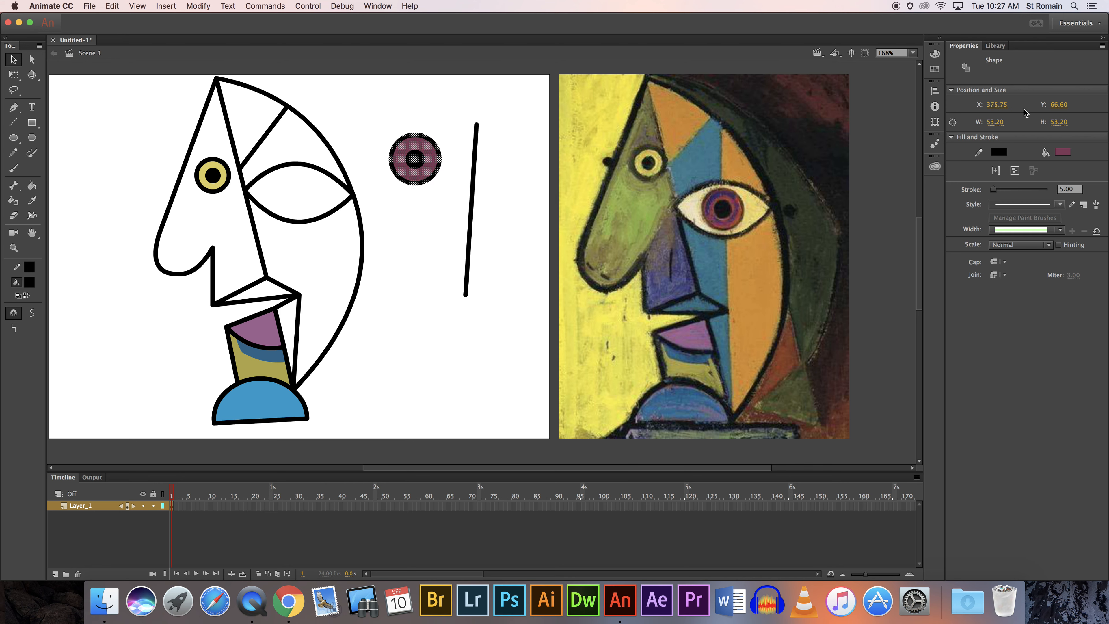
click(14, 76)
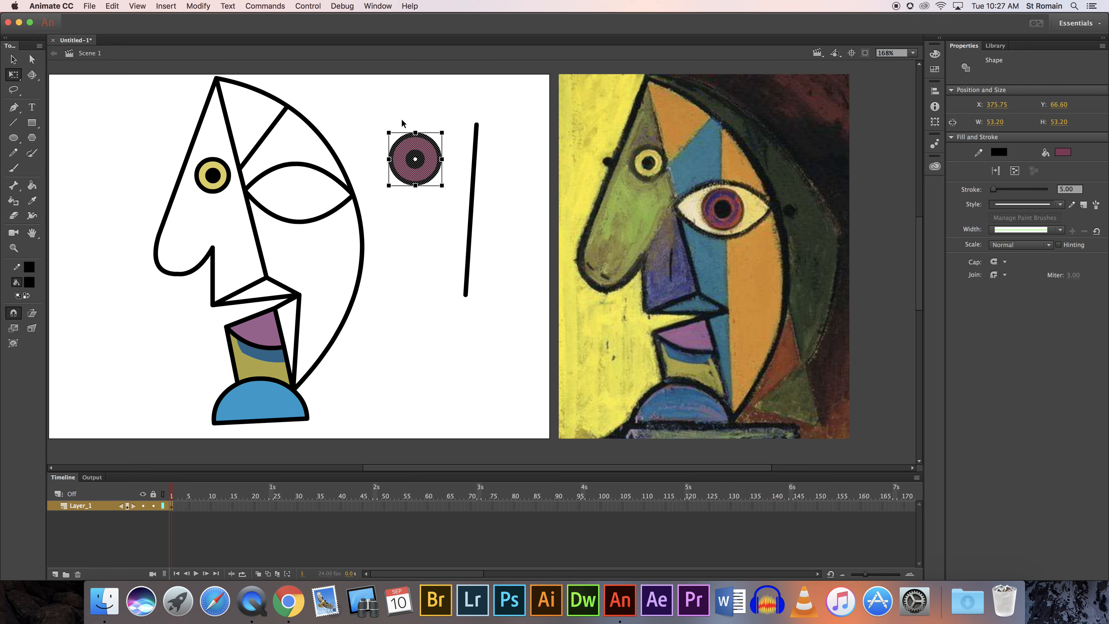
mouse_move(441, 132)
mouse_down()
mouse_move(418, 131)
mouse_move(442, 158)
mouse_move(449, 122)
mouse_move(438, 140)
mouse_up()
click(14, 60)
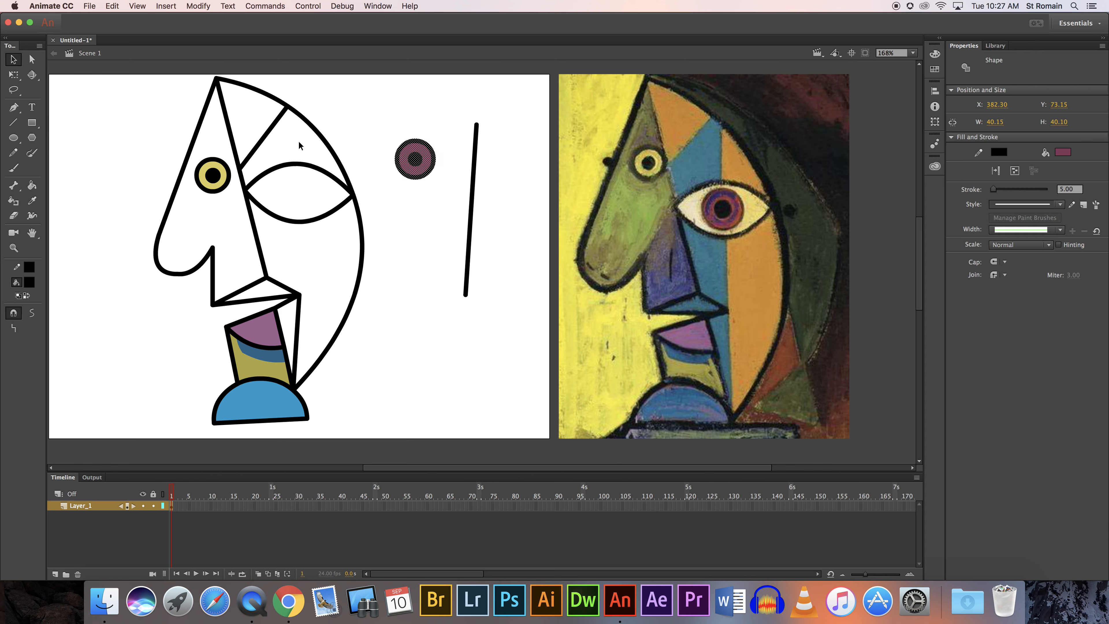
drag(417, 164, 300, 198)
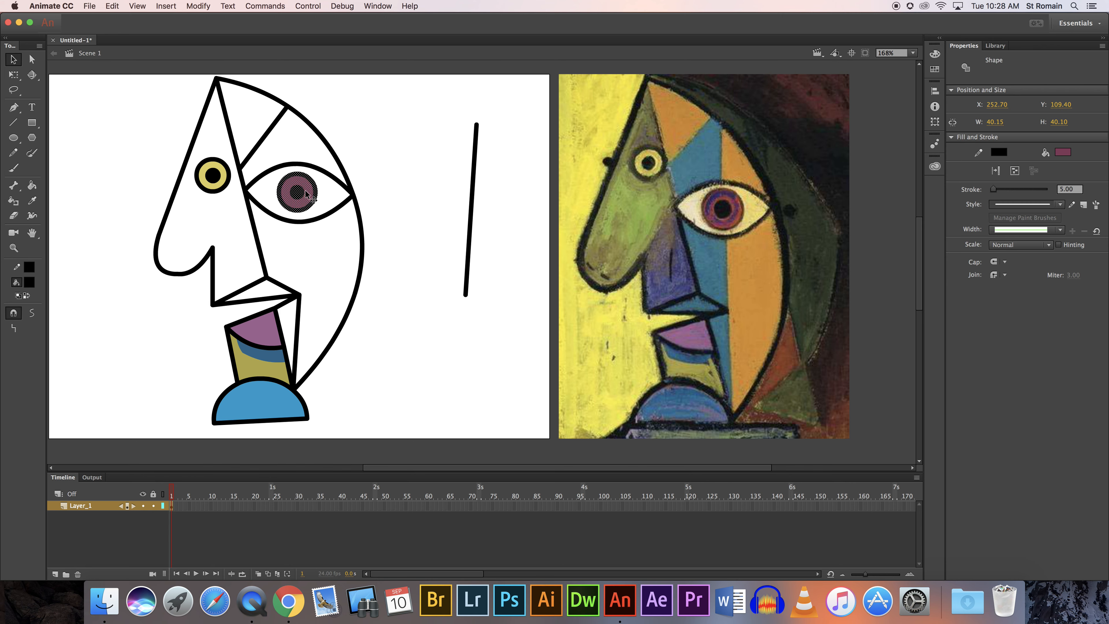
click(380, 162)
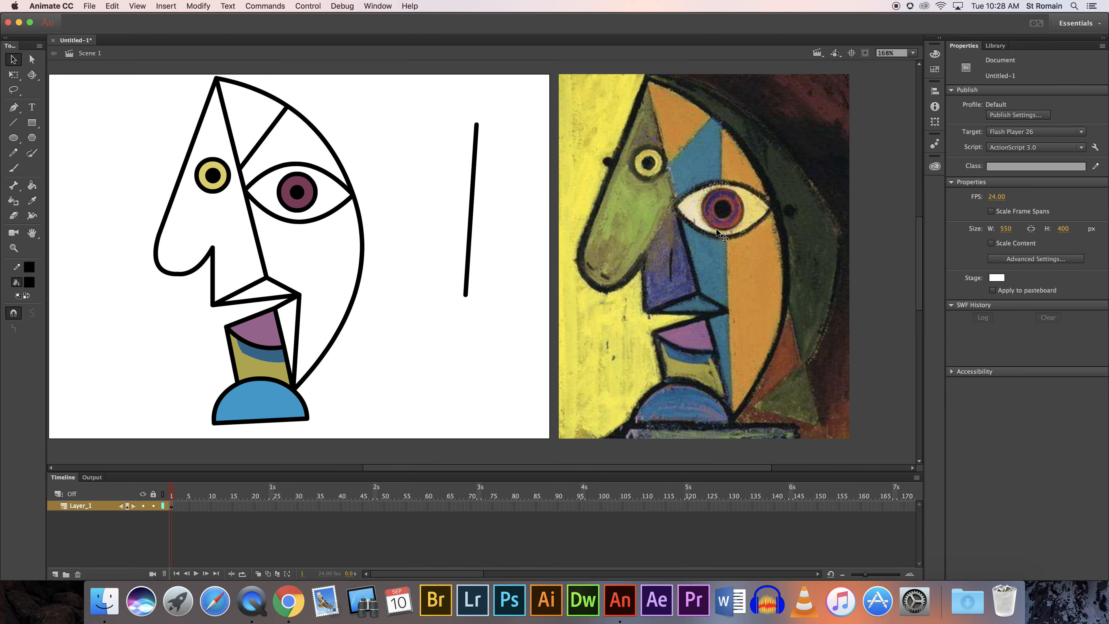
Try to recolour the large iris's outline by filling with a dark colour sampled from the painting.
click(307, 208)
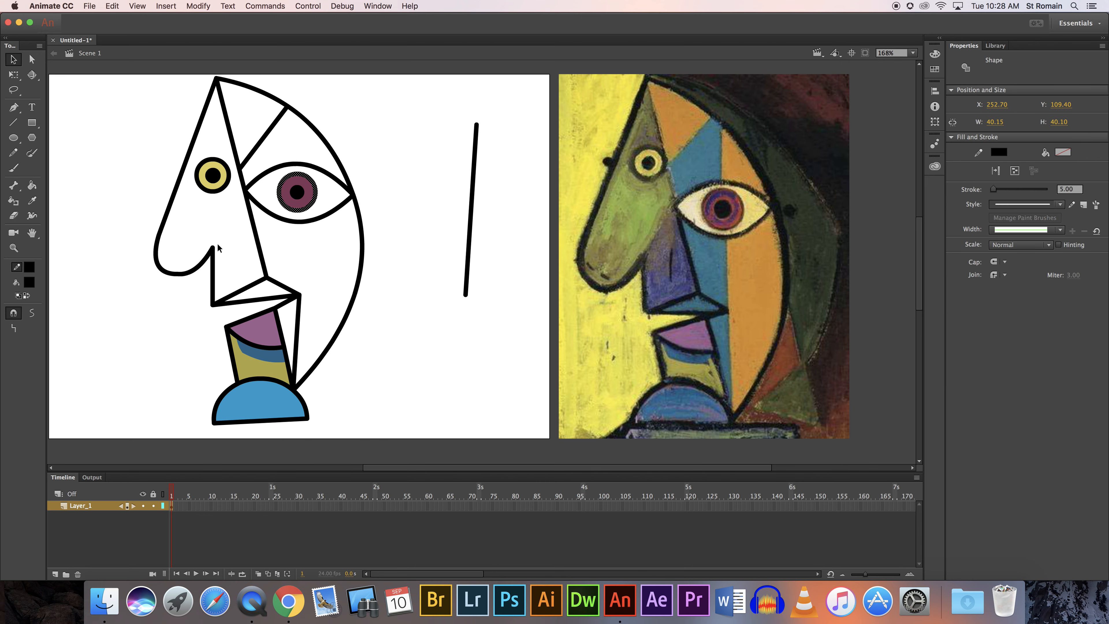
click(31, 200)
click(709, 194)
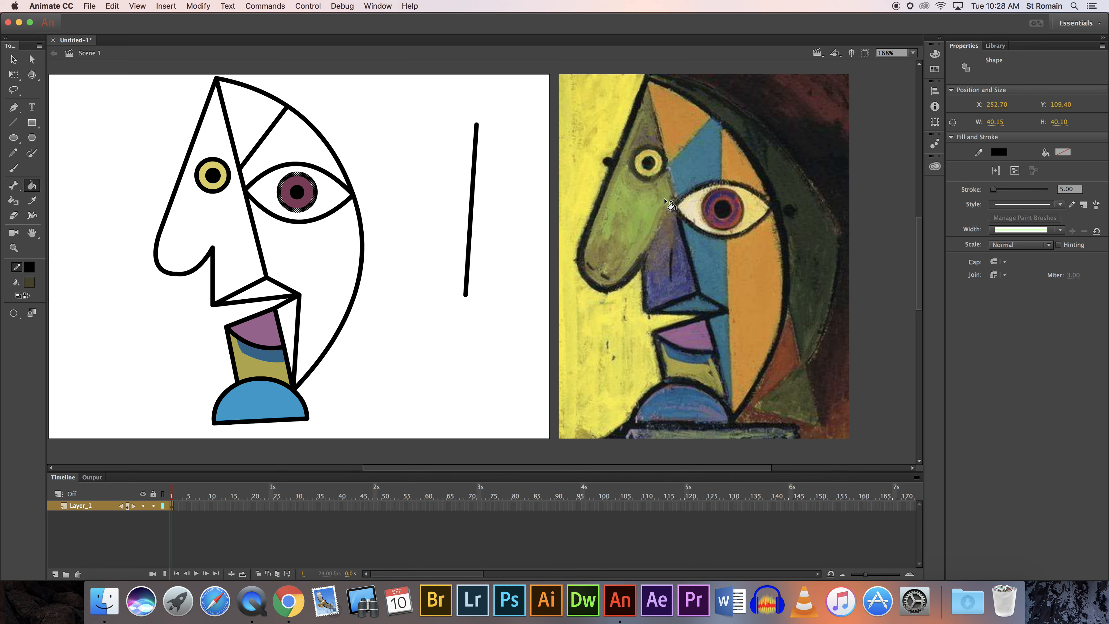
click(316, 204)
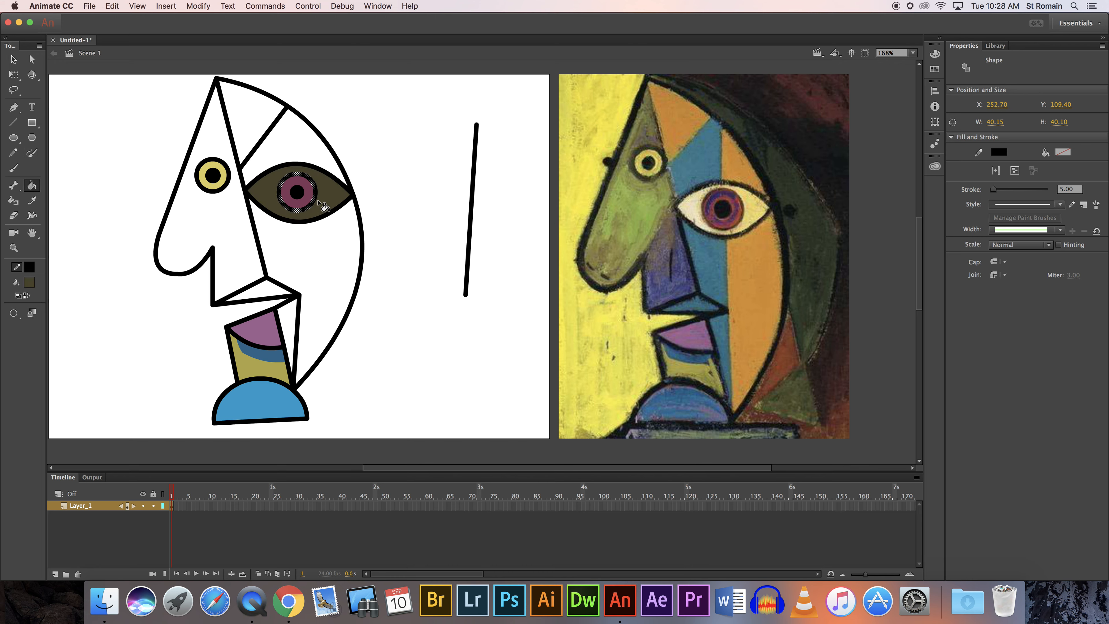
key(super+z)
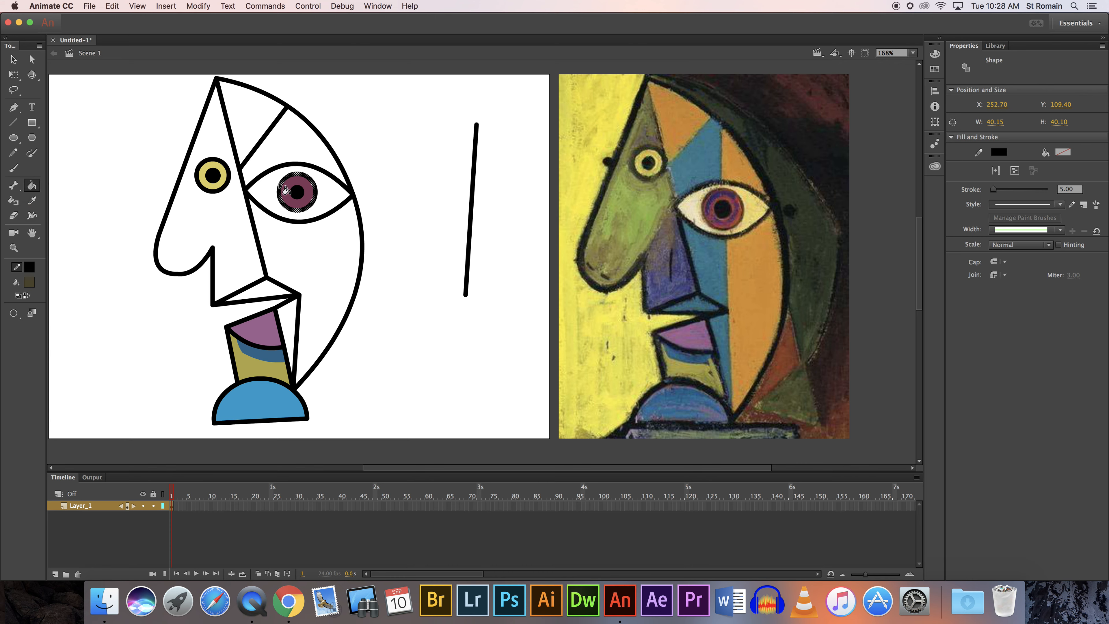
Set the large iris's outline to the dark brown sampled from the edge of the iris in the painting.
click(15, 203)
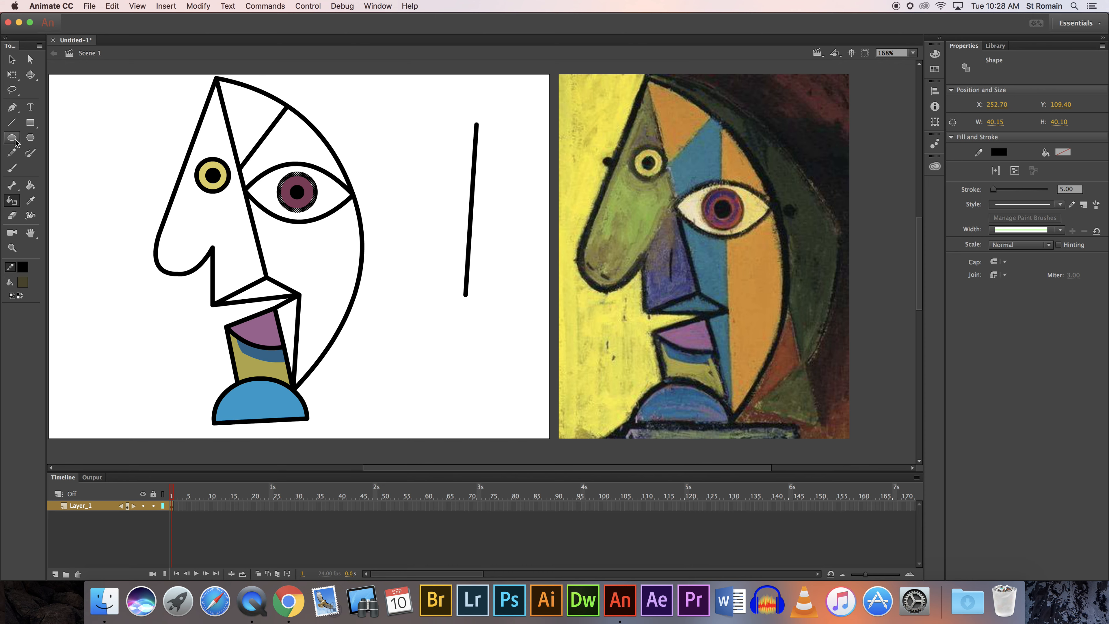
click(22, 268)
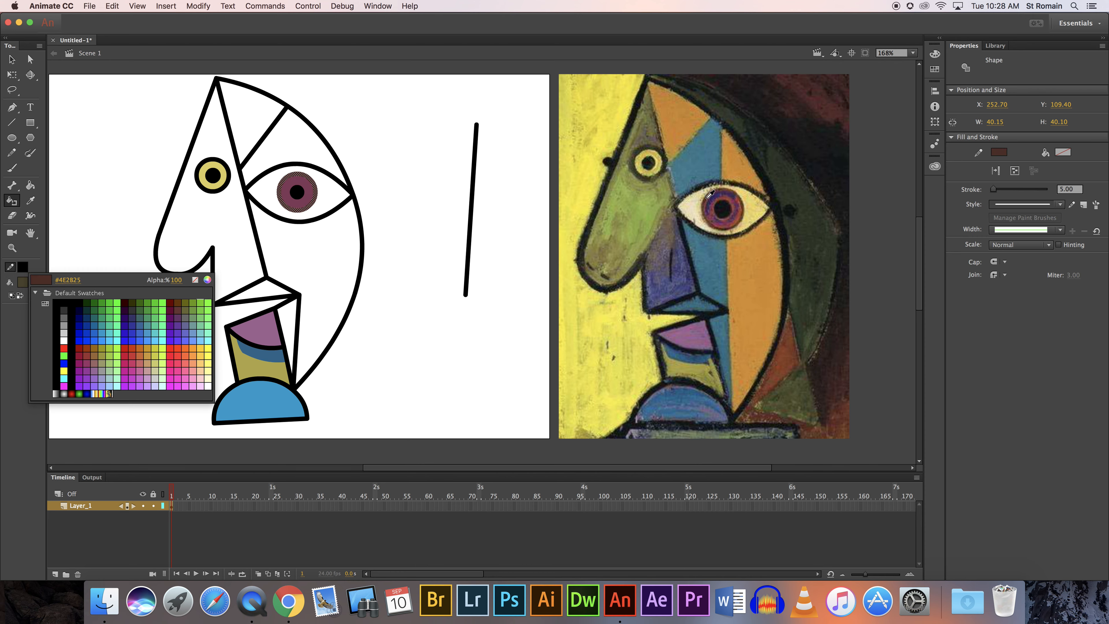
click(706, 209)
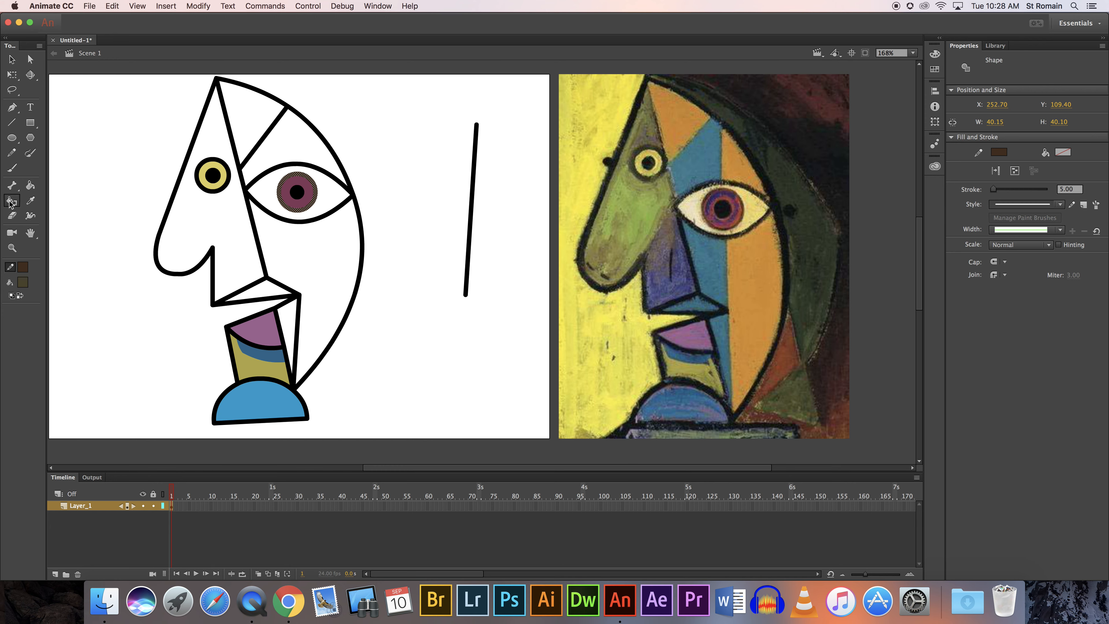
key(v)
click(79, 101)
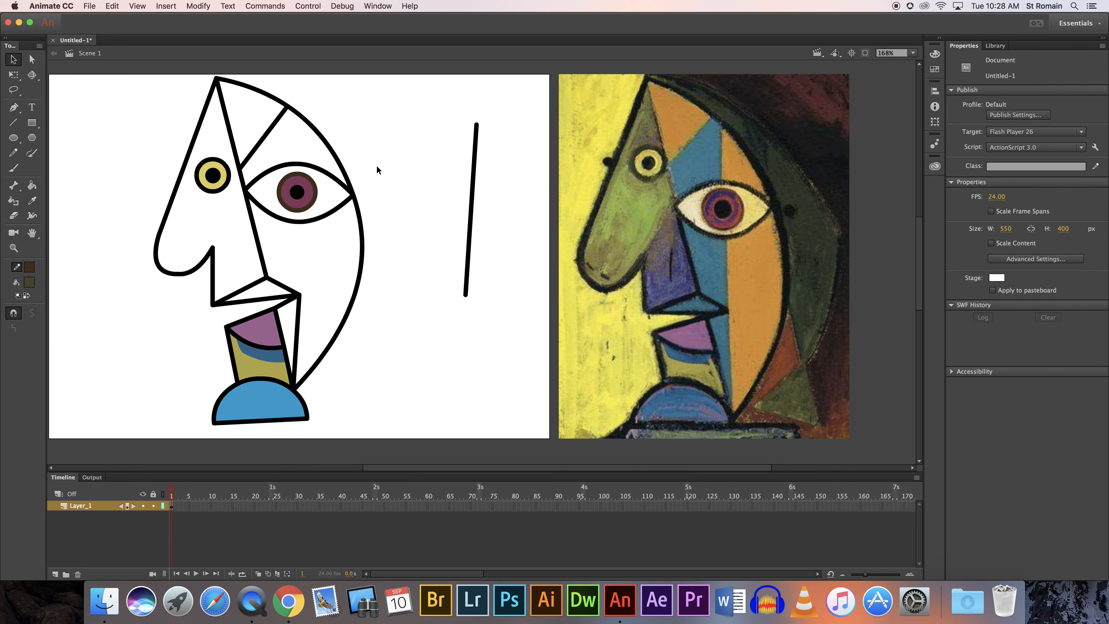
Set the stroke width of the large iris's outline to 3.
click(313, 184)
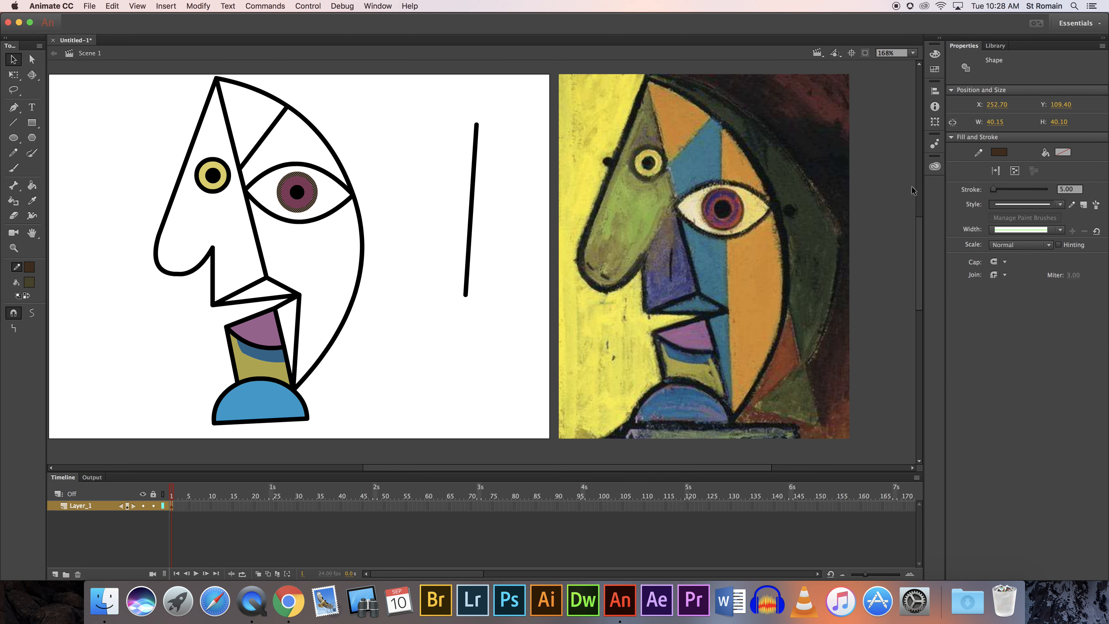
drag(1075, 189, 1032, 186)
text(3)
key(Return)
click(425, 199)
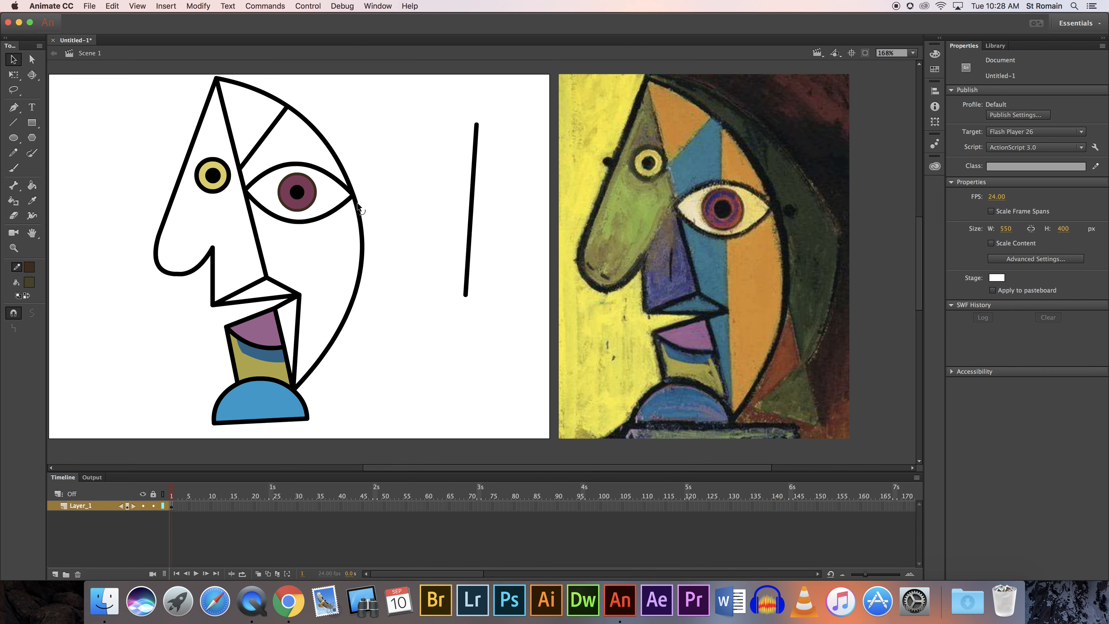
Move the long dividing line back into the face, snapped to the upper lip's corner, and delete its segments inside the large eye.
click(477, 131)
drag(476, 126, 437, 144)
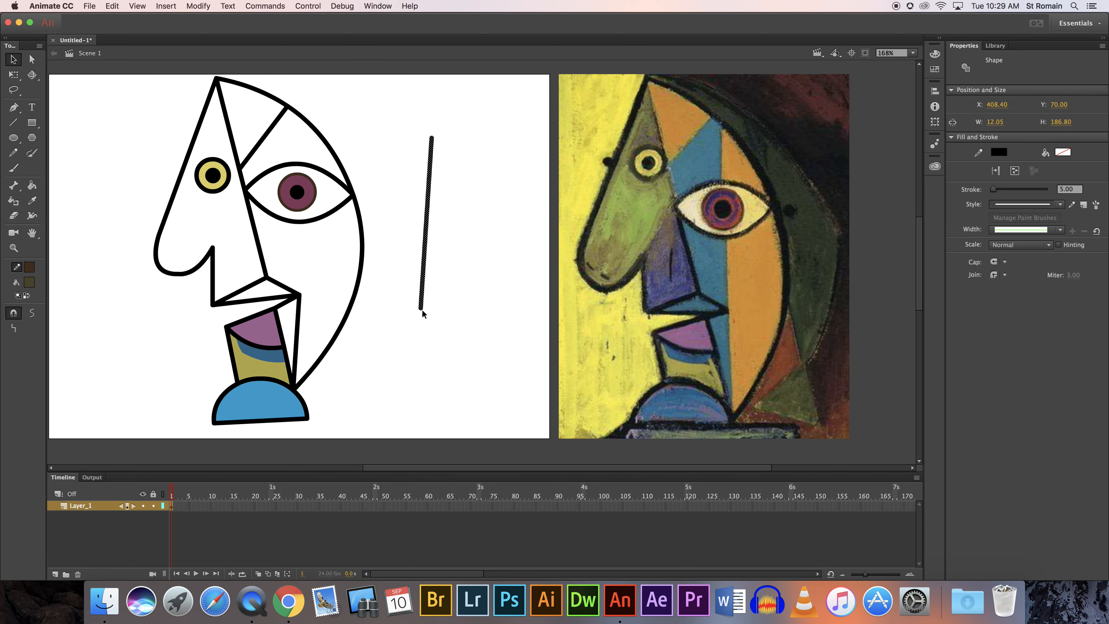
drag(419, 310, 298, 295)
click(371, 166)
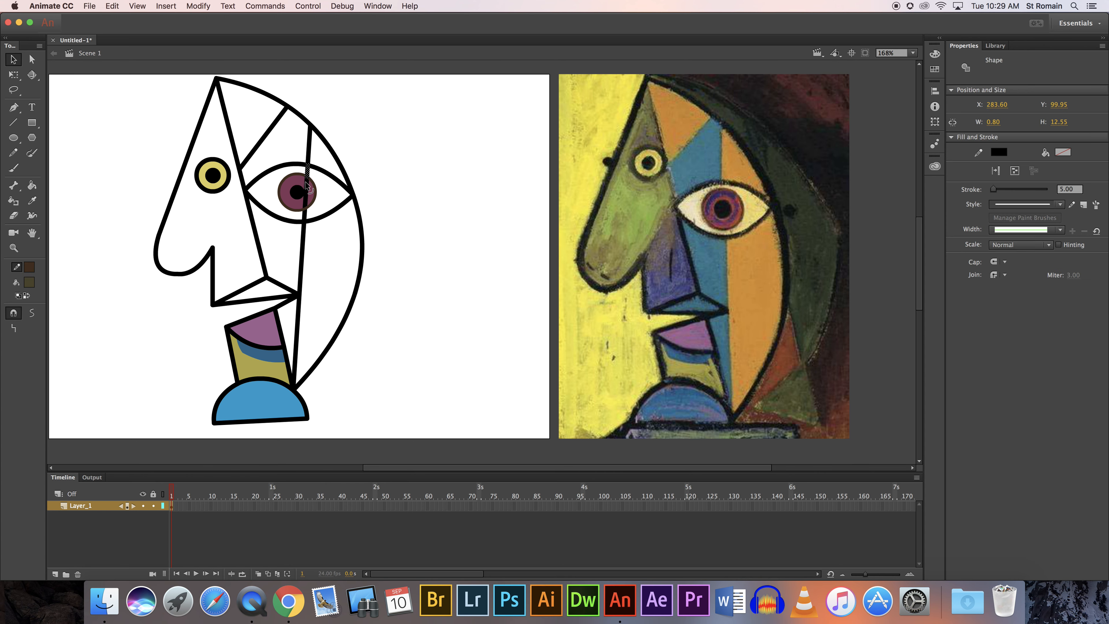
drag(308, 190, 304, 223)
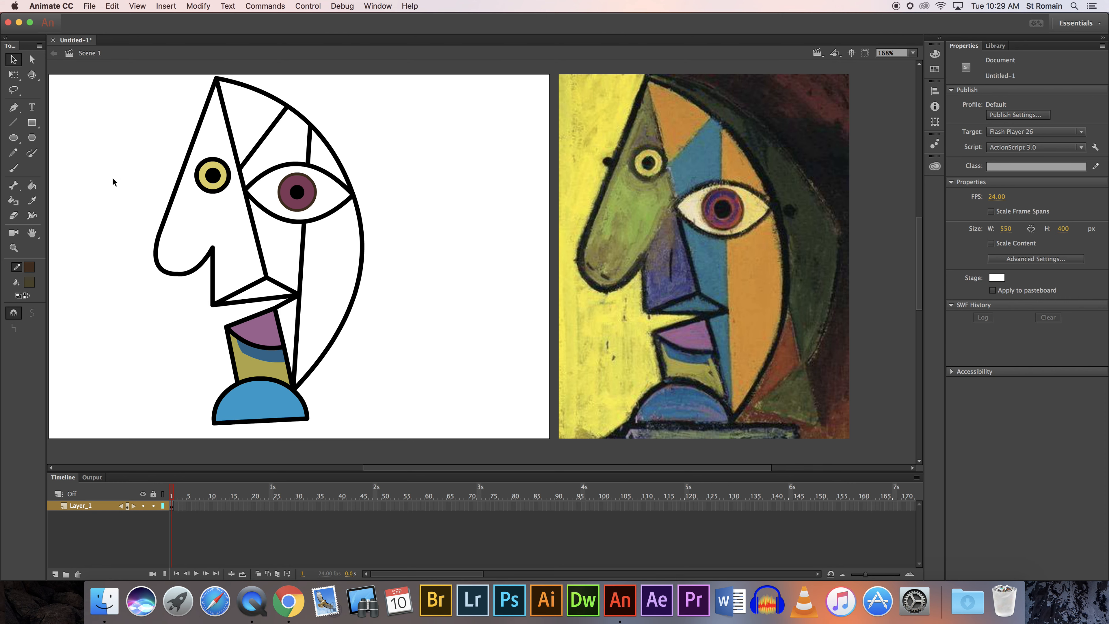
Fill the large eye around the iris with the cream sampled from the eye in the painting.
click(31, 200)
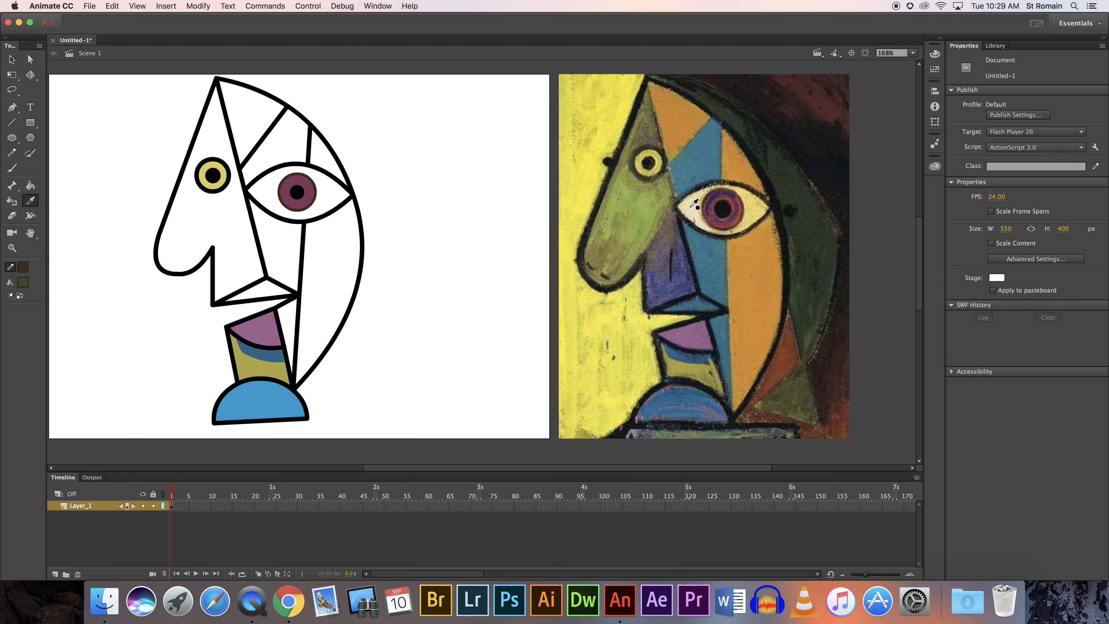
click(693, 203)
click(330, 198)
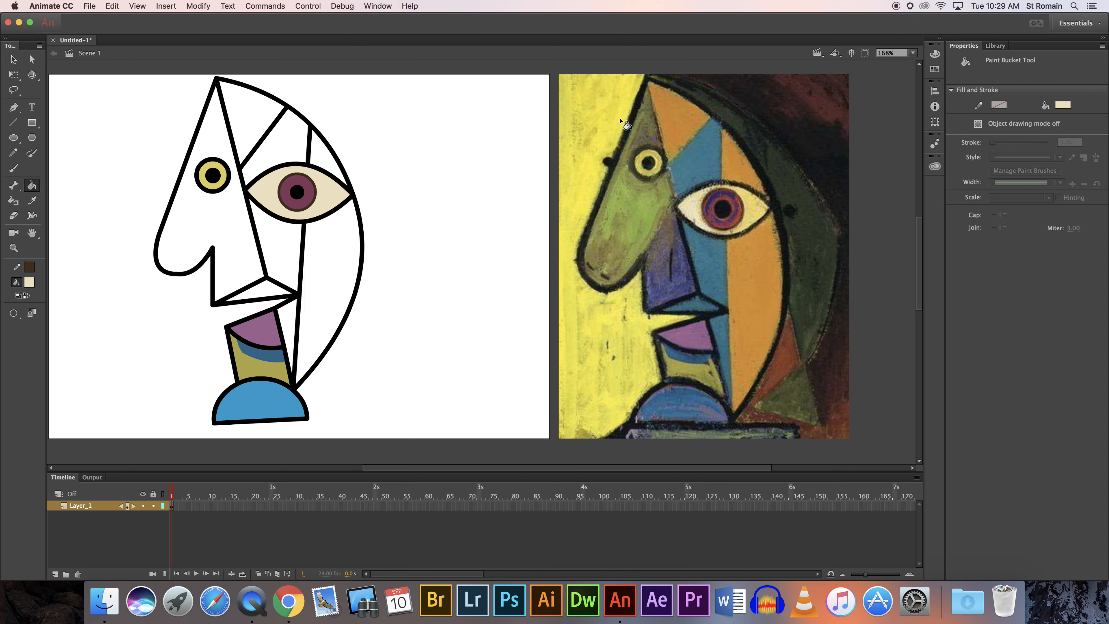
Fill the section above the large eye and the forehead triangle with the orange sampled from the painting's forehead.
click(32, 200)
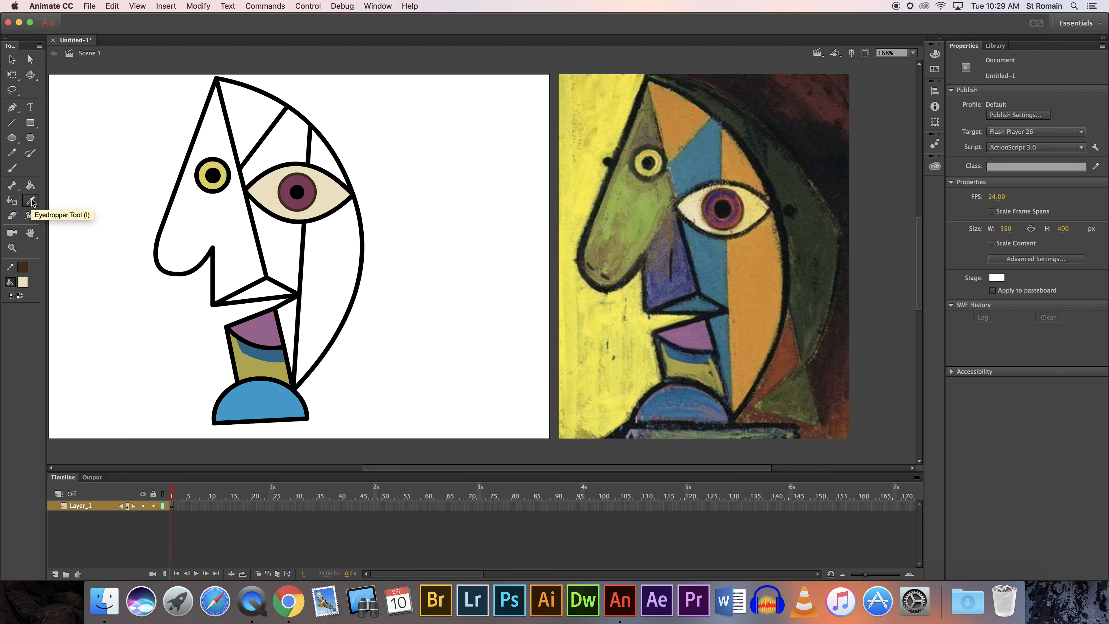
click(684, 125)
click(288, 144)
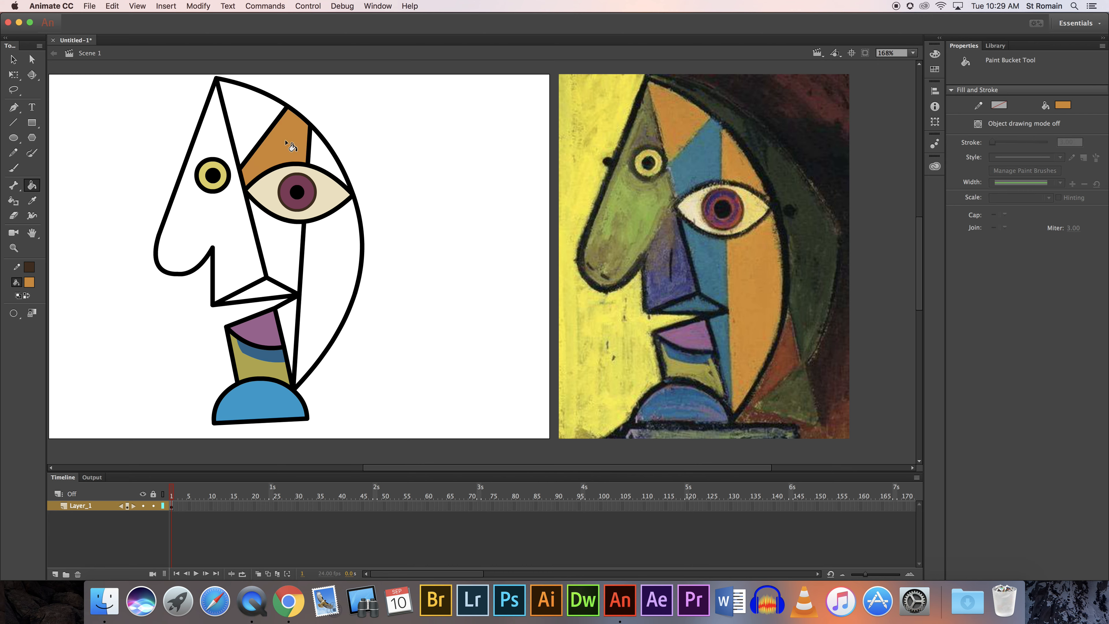
click(260, 114)
Refill the section directly above the large eye with the blue sampled from the matching area of the painting.
key(i)
click(693, 143)
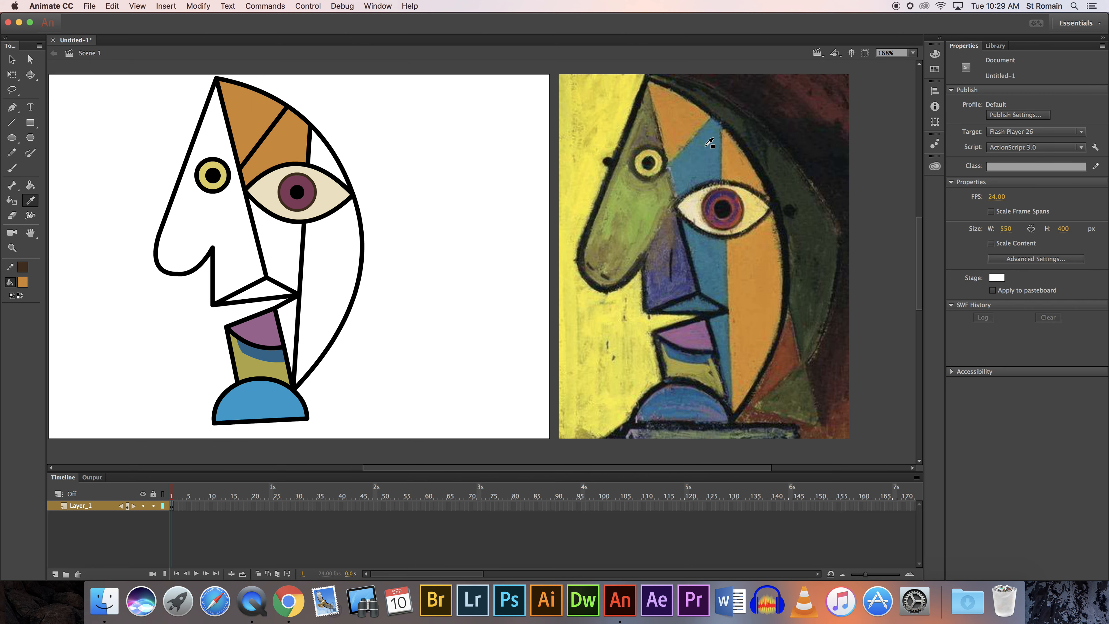
click(288, 145)
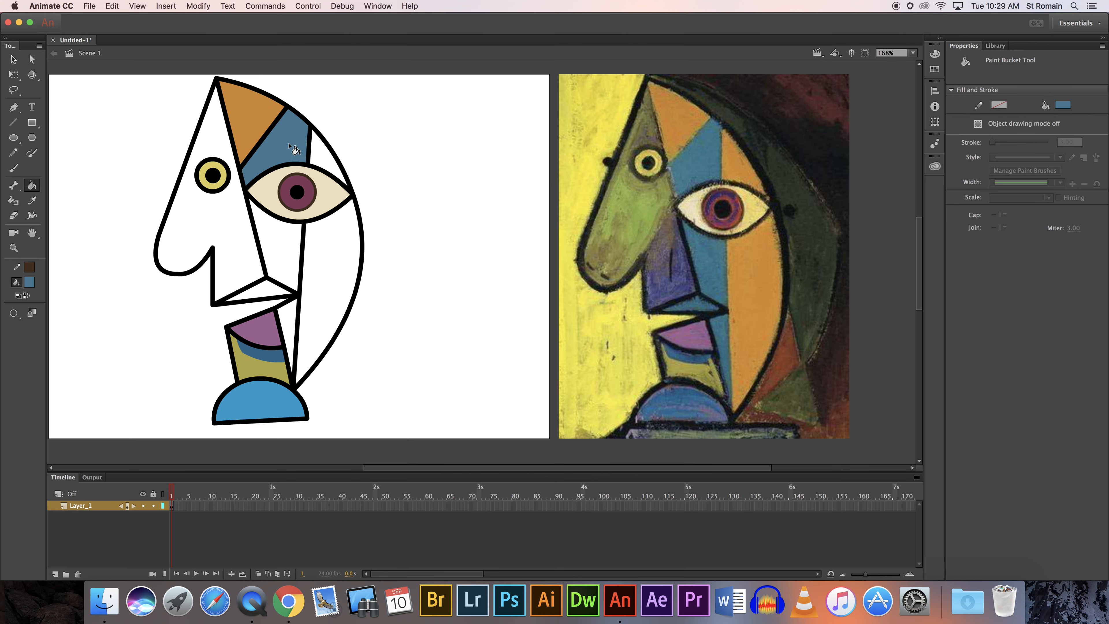
Fill the face's back sections above and below the large eye's outer corner with orange sampled from the painting.
key(i)
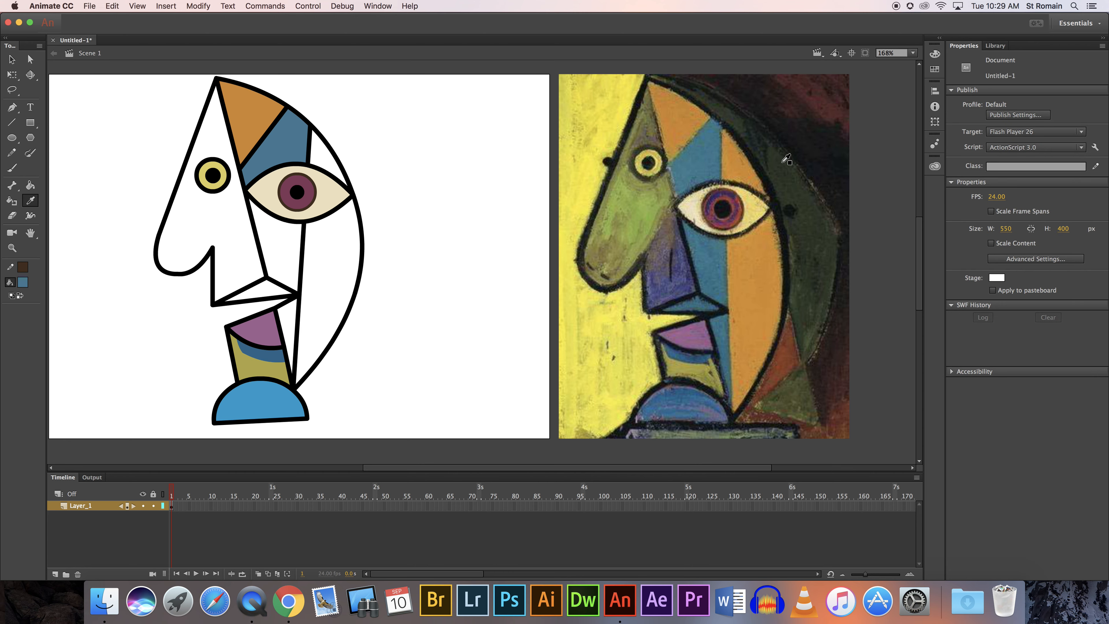
click(744, 171)
click(338, 167)
click(337, 259)
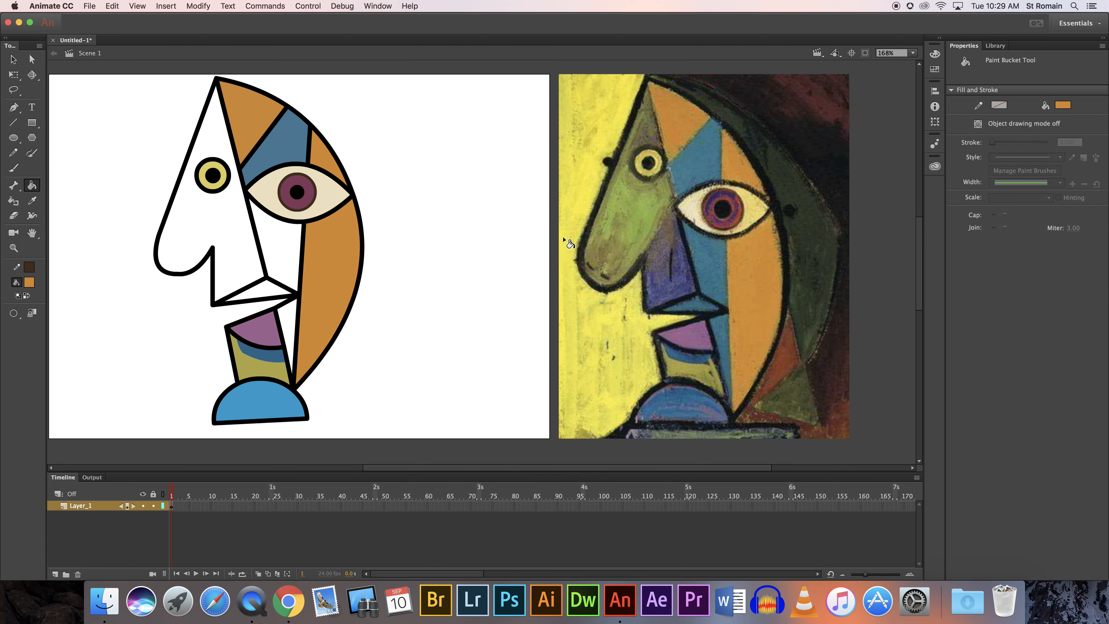
Fill the cheek section below the large eye and the upper lip with blues sampled from the matching areas of the painting.
key(i)
click(704, 249)
click(284, 258)
key(i)
click(703, 297)
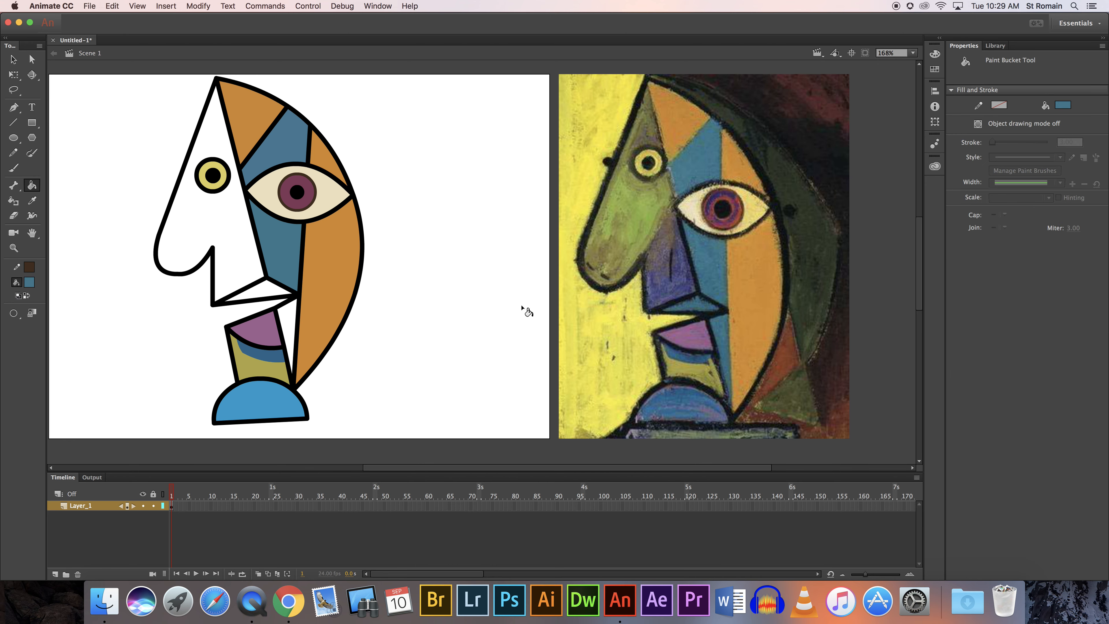
click(262, 292)
Fill the narrow section between the lower lip and the orange cheek with the blue sampled from the painting.
key(i)
click(722, 329)
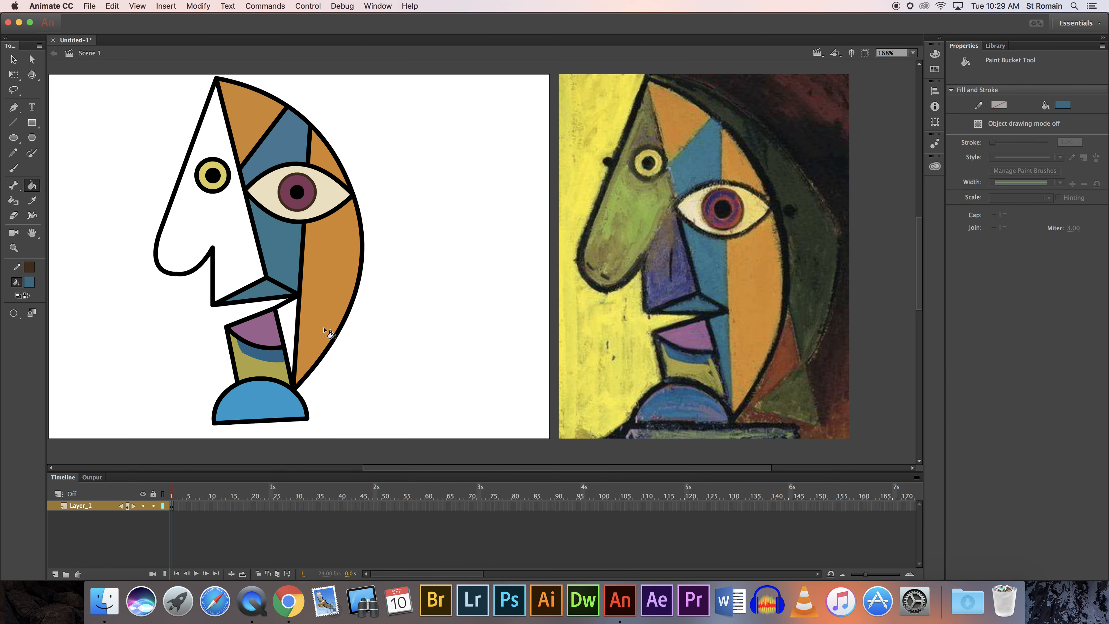
click(285, 323)
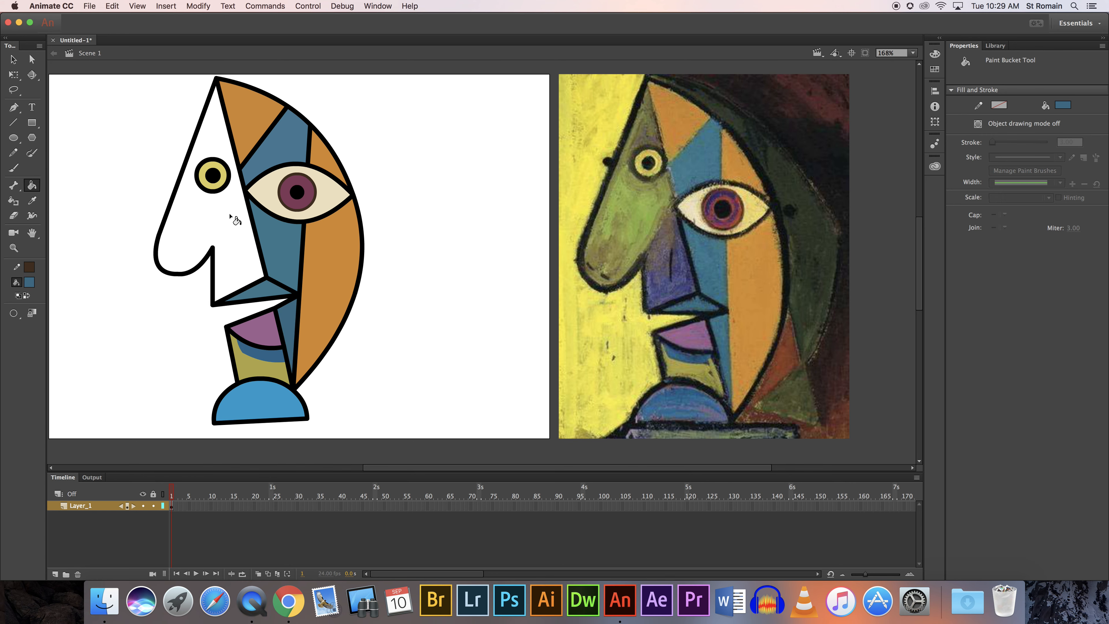
Draw a black (#000000) straight line from the notch under the nose to the large eye's inner corner.
click(14, 123)
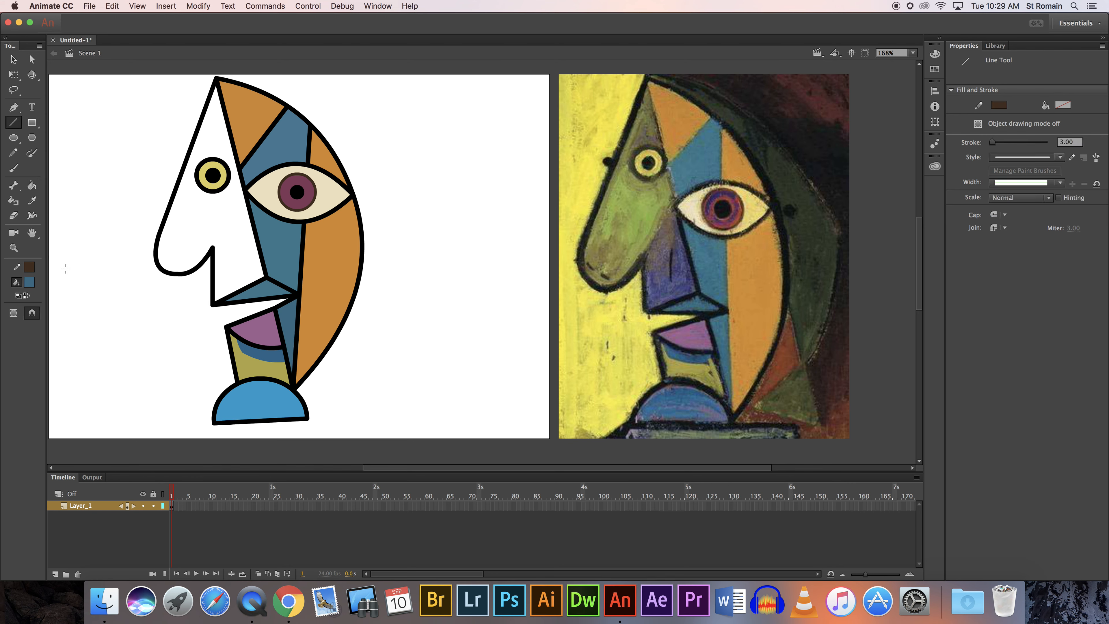
click(24, 270)
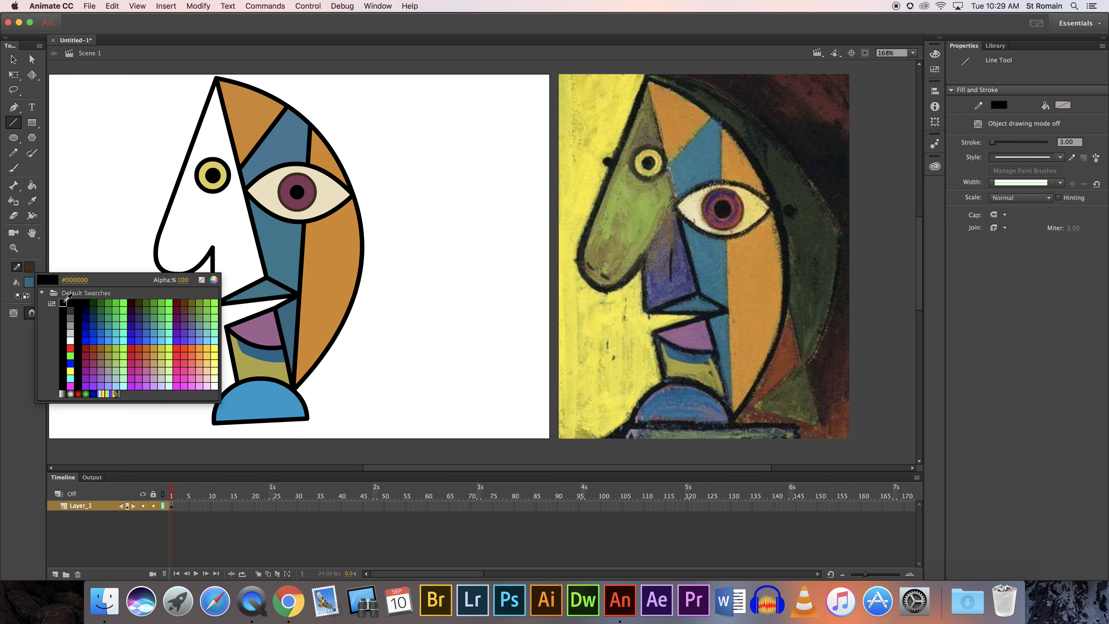
click(63, 301)
mouse_move(214, 248)
mouse_down()
mouse_move(253, 213)
mouse_move(247, 194)
mouse_up()
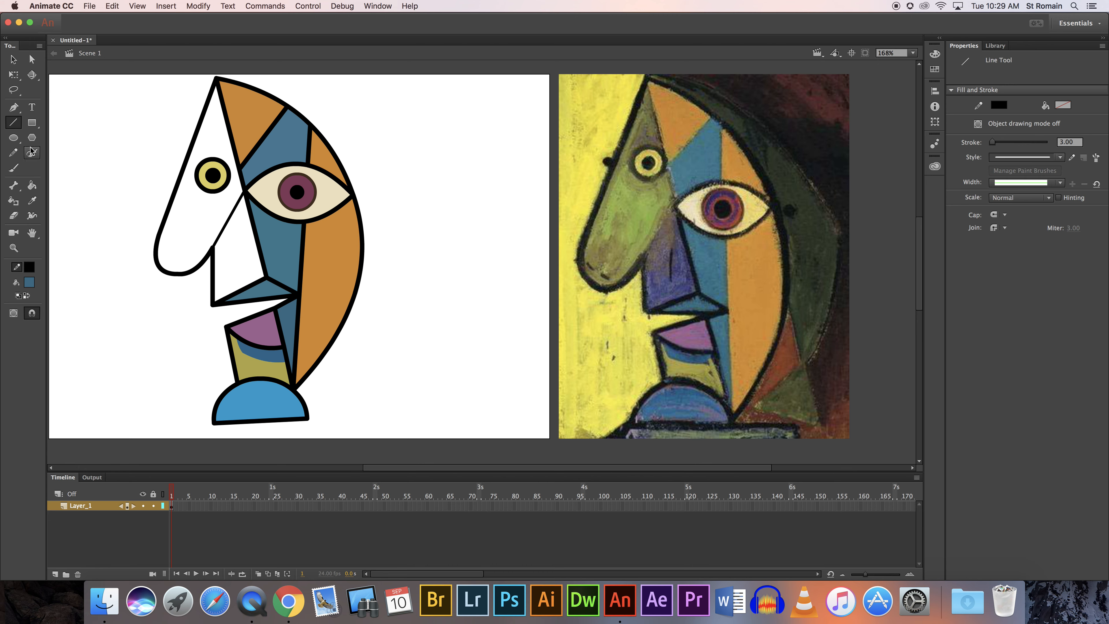
Fill the nose with the green and the section beside it above the upper lip with the purple sampled from the painting.
key(i)
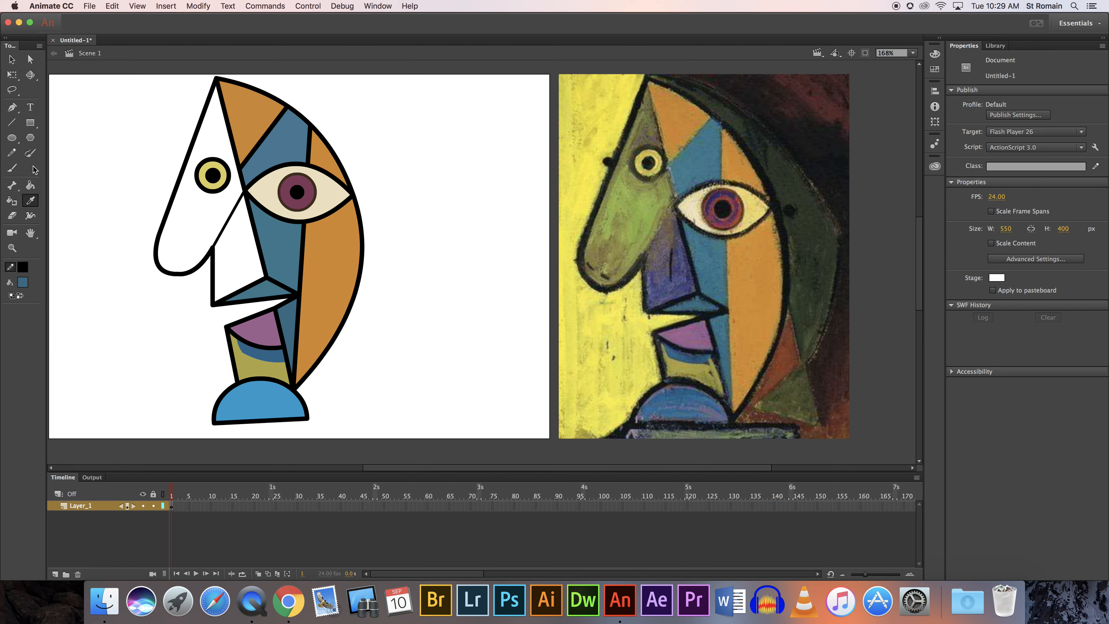
click(629, 212)
click(205, 217)
key(i)
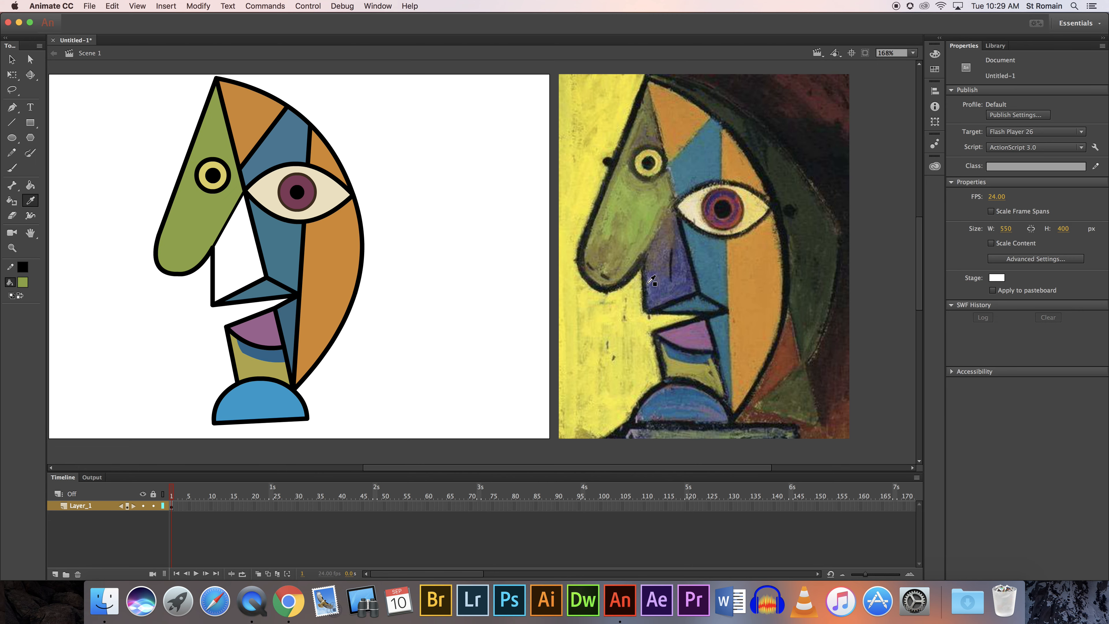
click(660, 286)
click(257, 255)
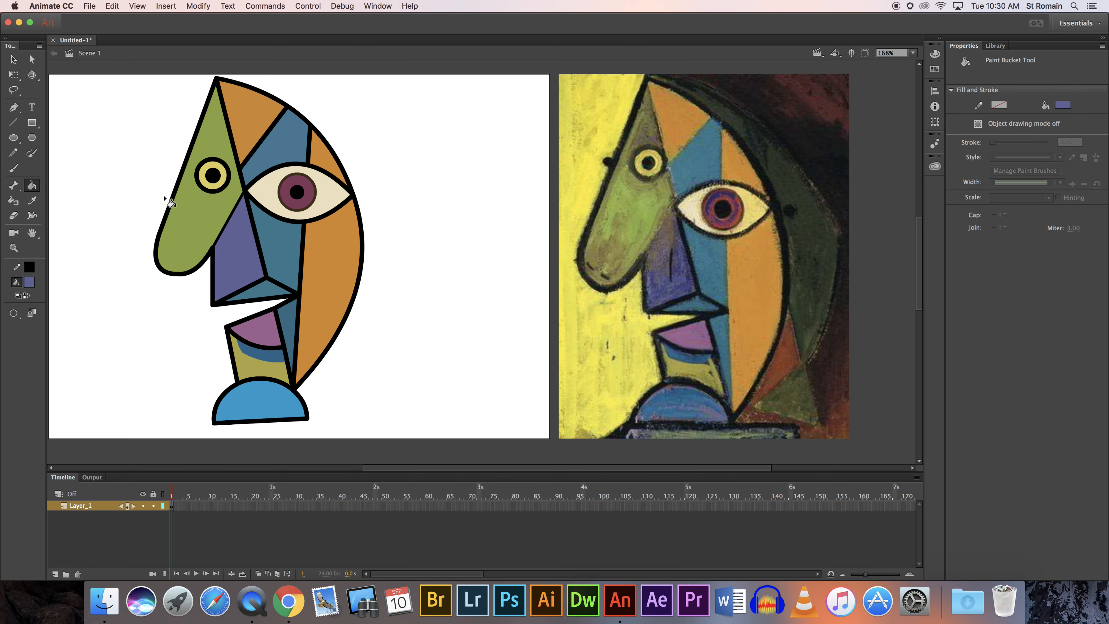
Delete the guide line that separates the green nose from the purple section.
click(13, 60)
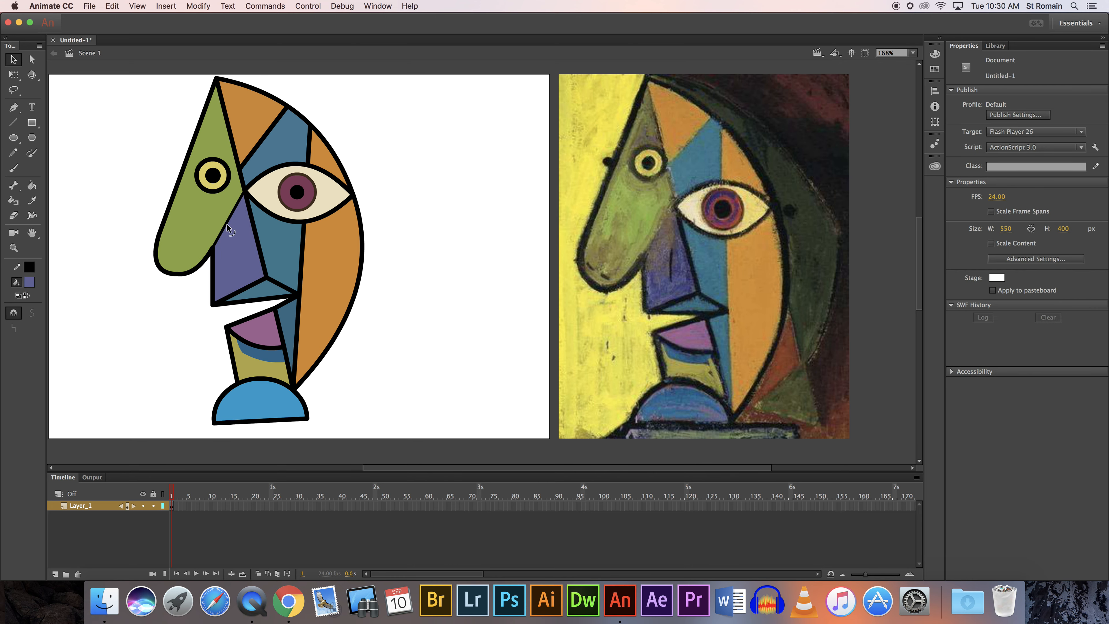
click(228, 223)
key(Delete)
Draw a line from the forehead's tip and bend it into the arched upper outline of the hair behind the head.
click(14, 122)
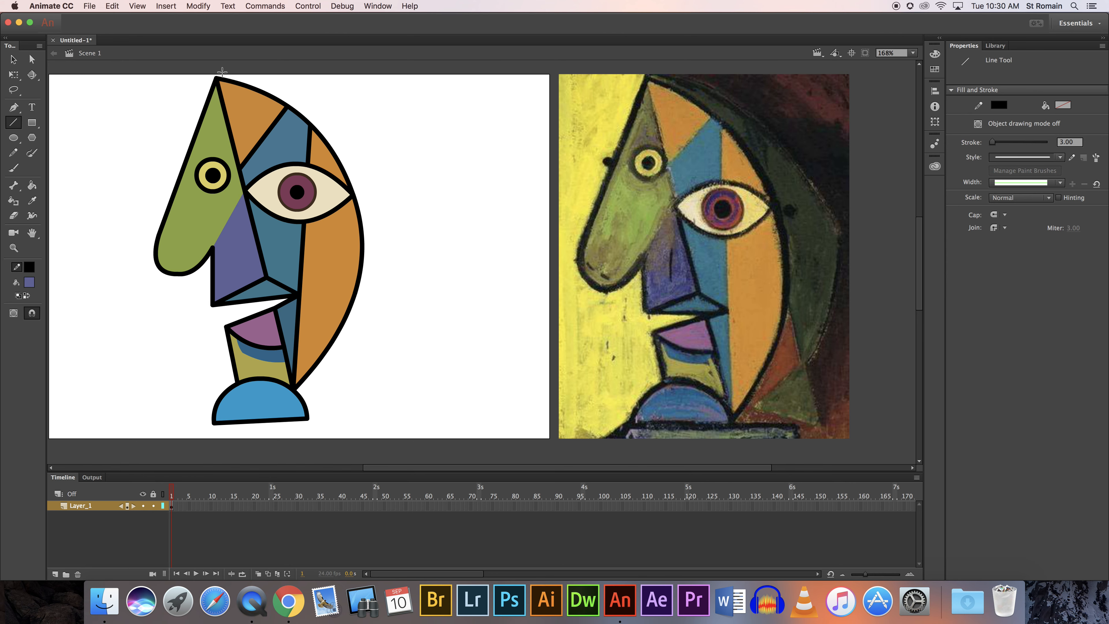
mouse_move(222, 74)
mouse_down()
mouse_move(452, 99)
mouse_move(454, 118)
mouse_up()
click(15, 64)
drag(384, 105, 422, 105)
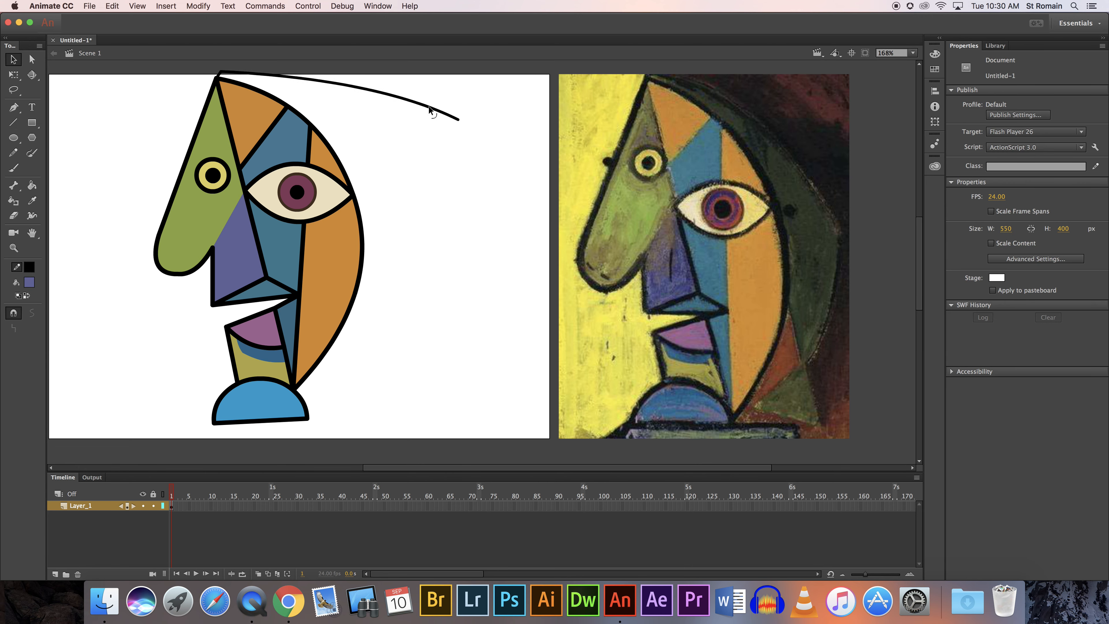
drag(459, 138, 440, 253)
Add a line from the hair arch's end down past the chin, curve it outward, and pull the joining corner slightly inward.
click(13, 122)
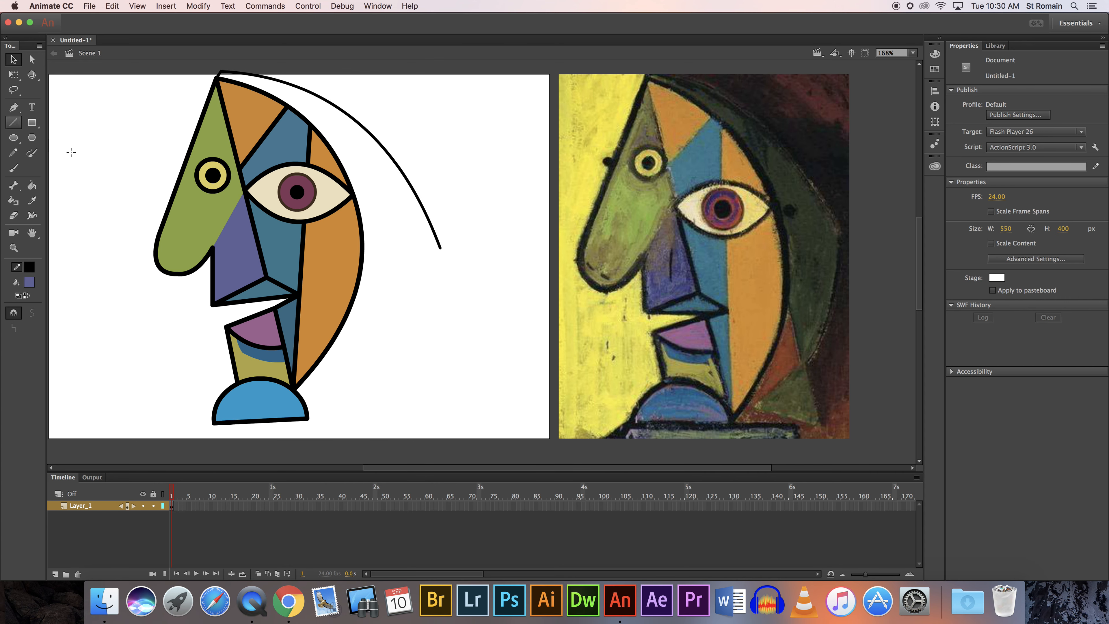
mouse_move(440, 249)
mouse_down()
mouse_move(376, 354)
mouse_move(315, 400)
mouse_up()
click(15, 62)
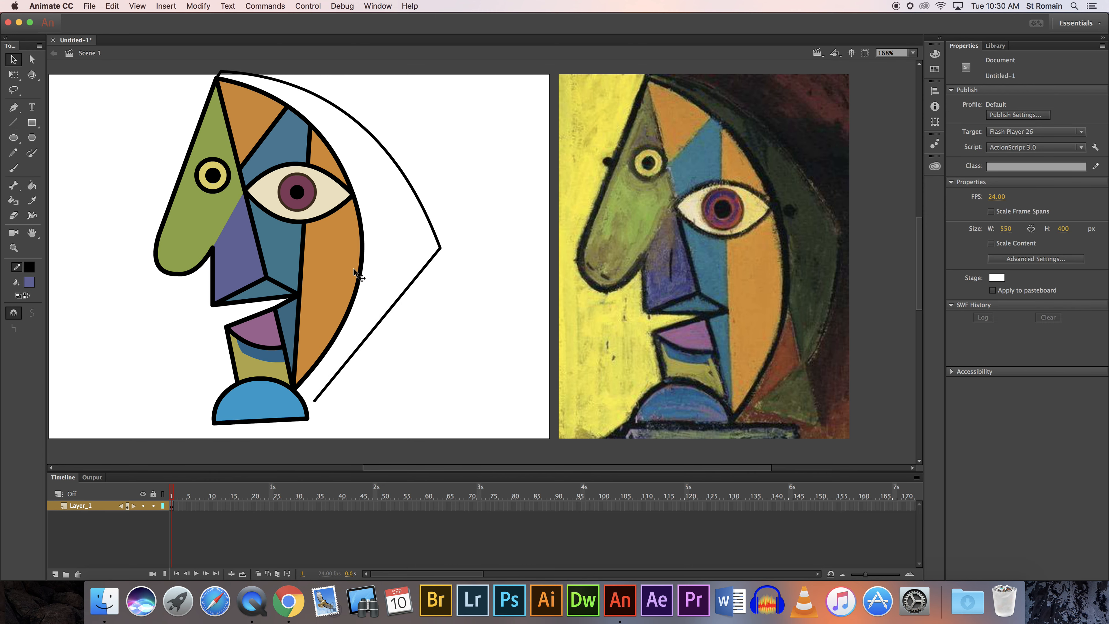
drag(389, 305, 409, 320)
drag(437, 250, 428, 249)
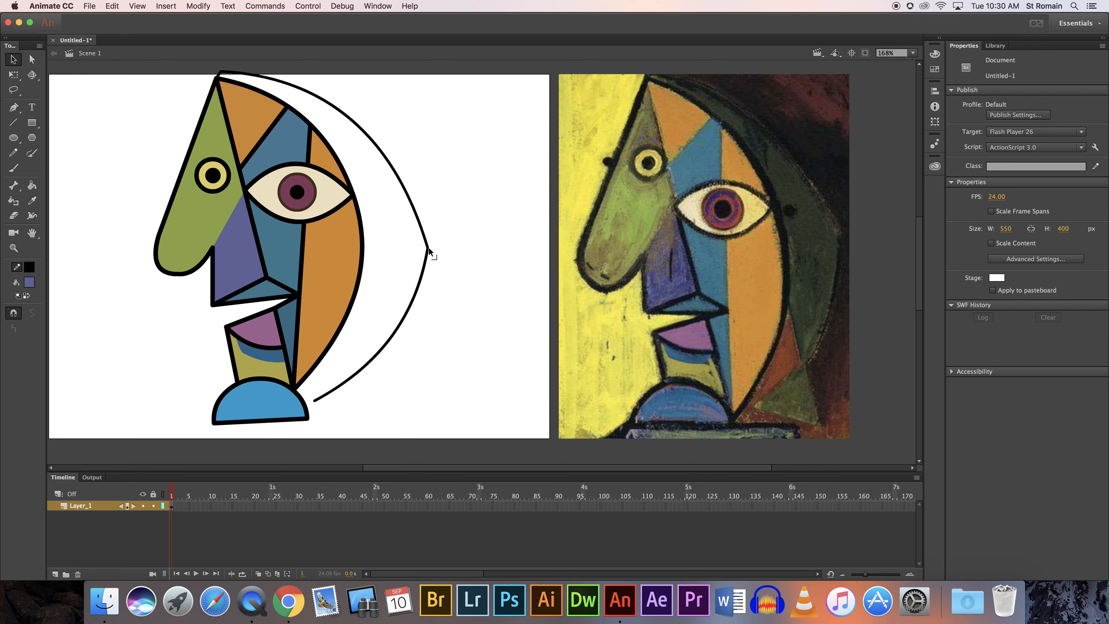
Draw two lines from the orange cheek's back edge down and back to the hair outline's lower end, forming a small triangle.
click(13, 123)
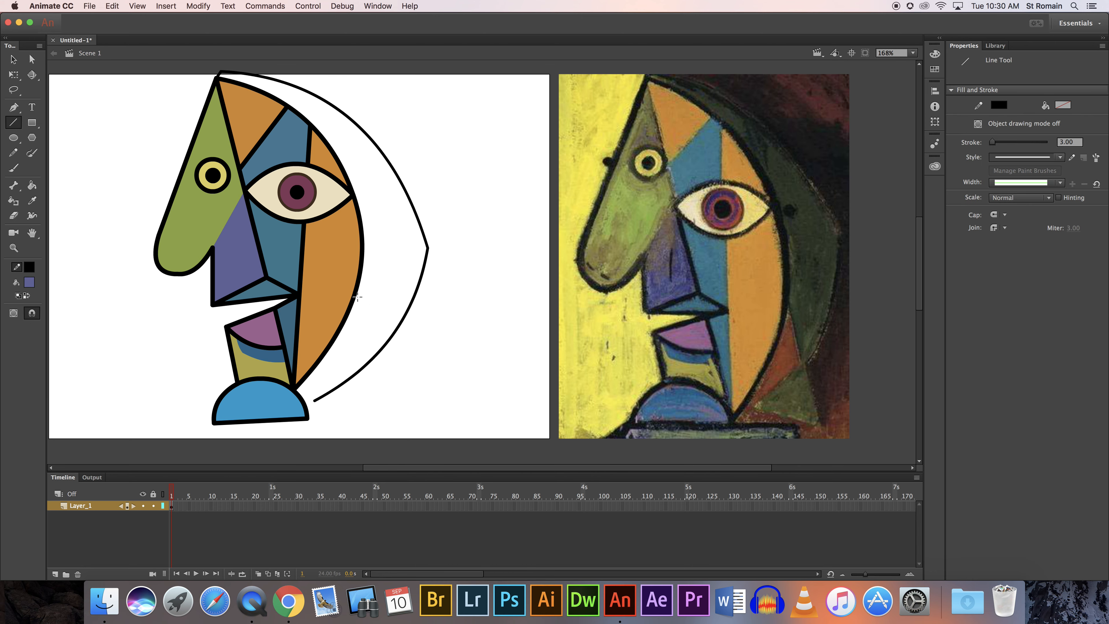
mouse_move(354, 296)
mouse_down()
mouse_move(374, 430)
mouse_move(313, 400)
mouse_up()
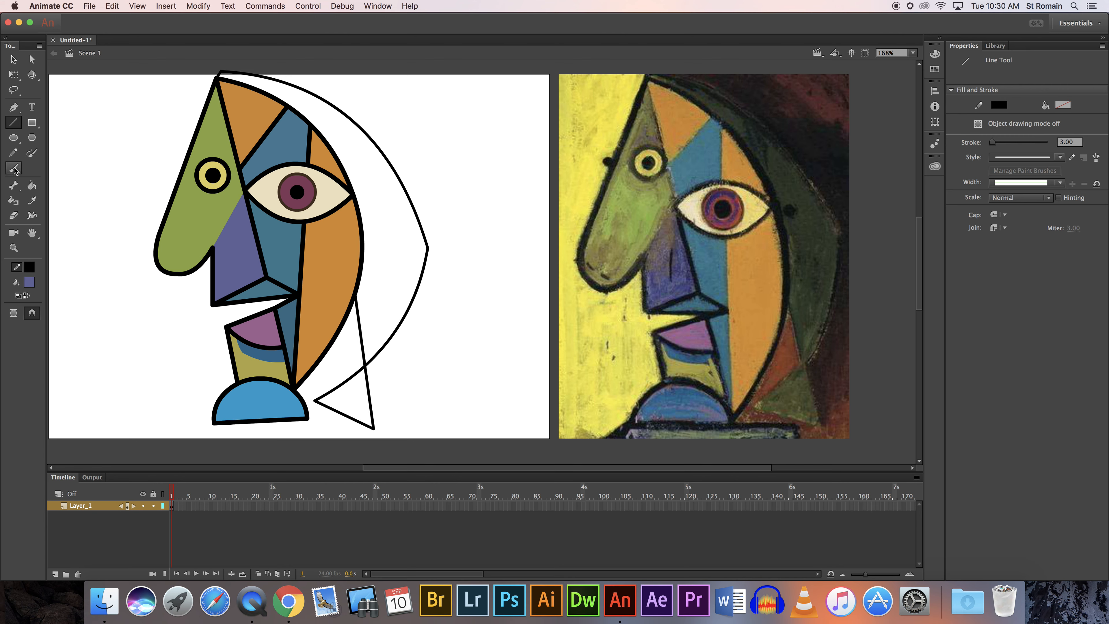
Fill the hair area behind the face with the dark green sampled from the painting's hair.
click(33, 201)
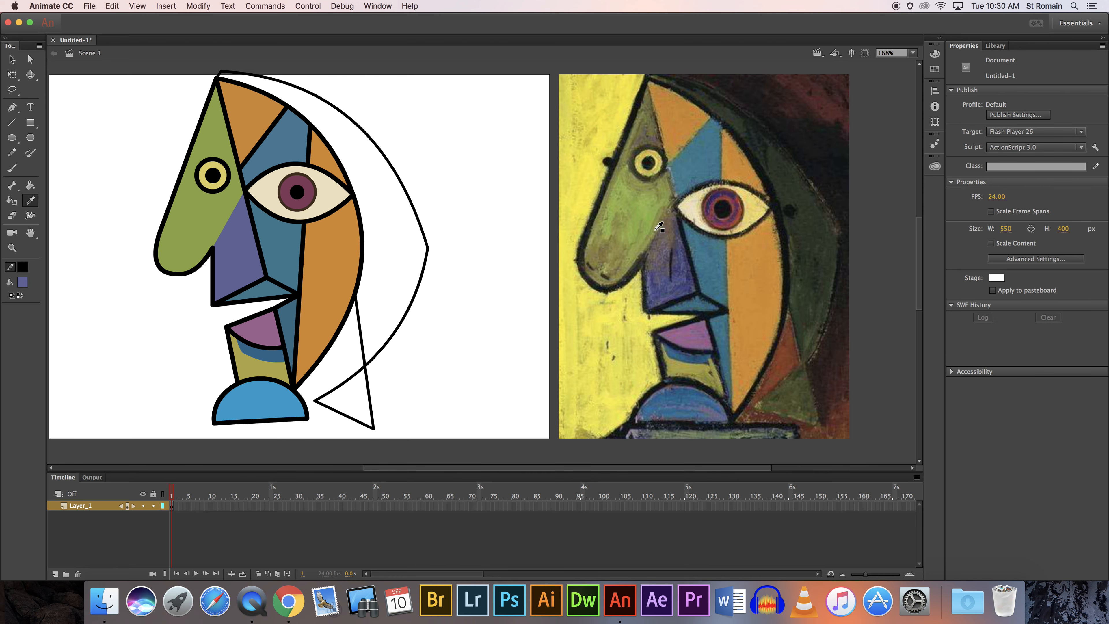
click(803, 194)
click(402, 253)
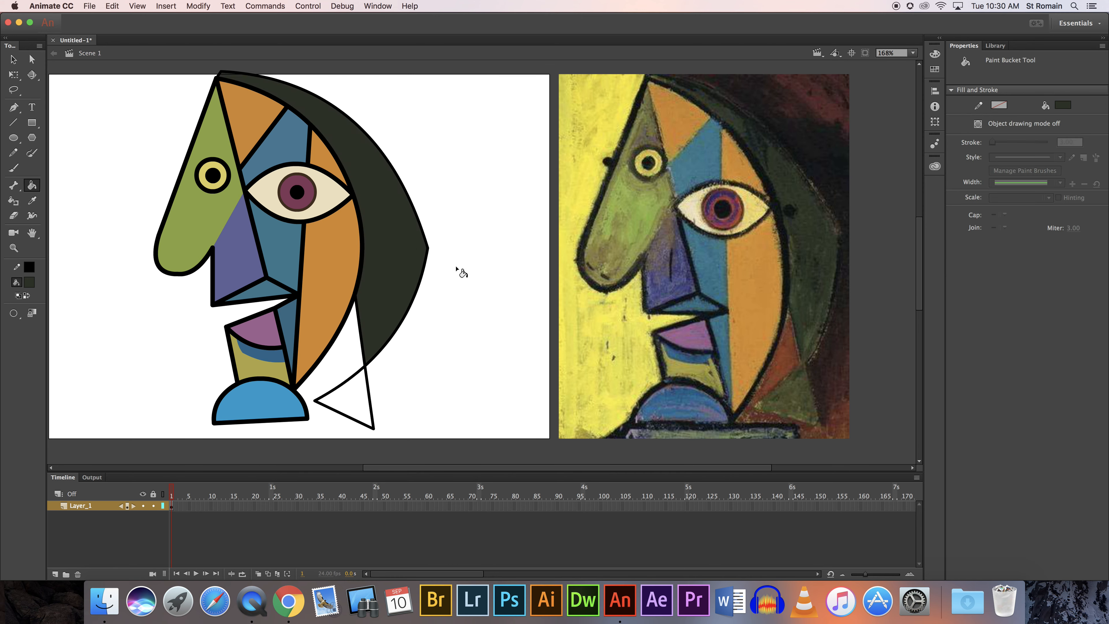
Fill the small triangle below the hair with the olive green sampled from the painting's matching triangle.
key(i)
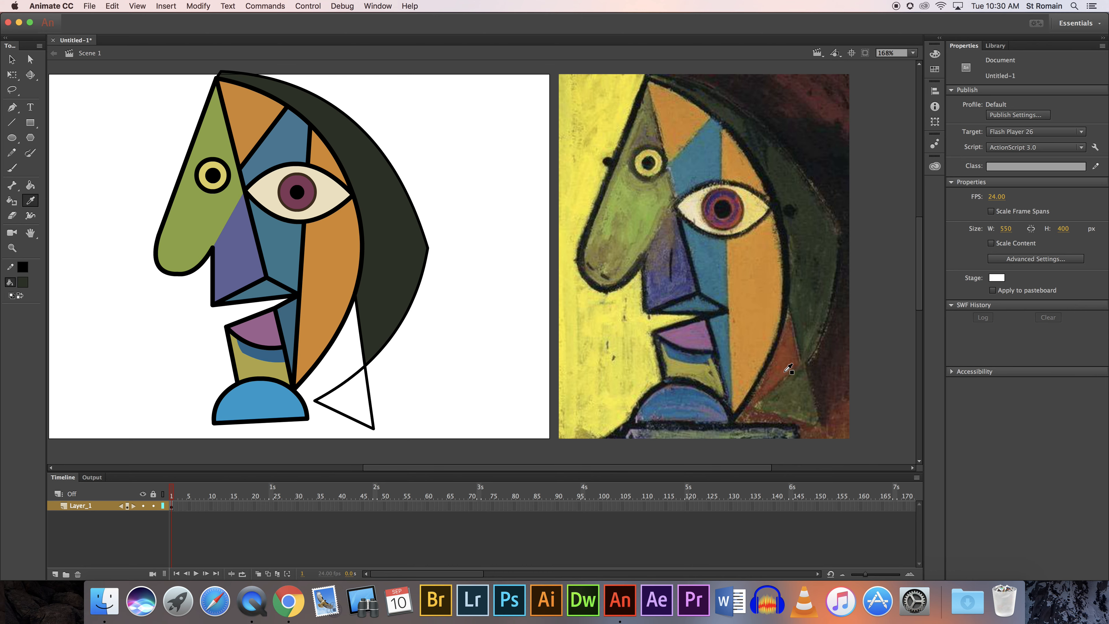
click(805, 390)
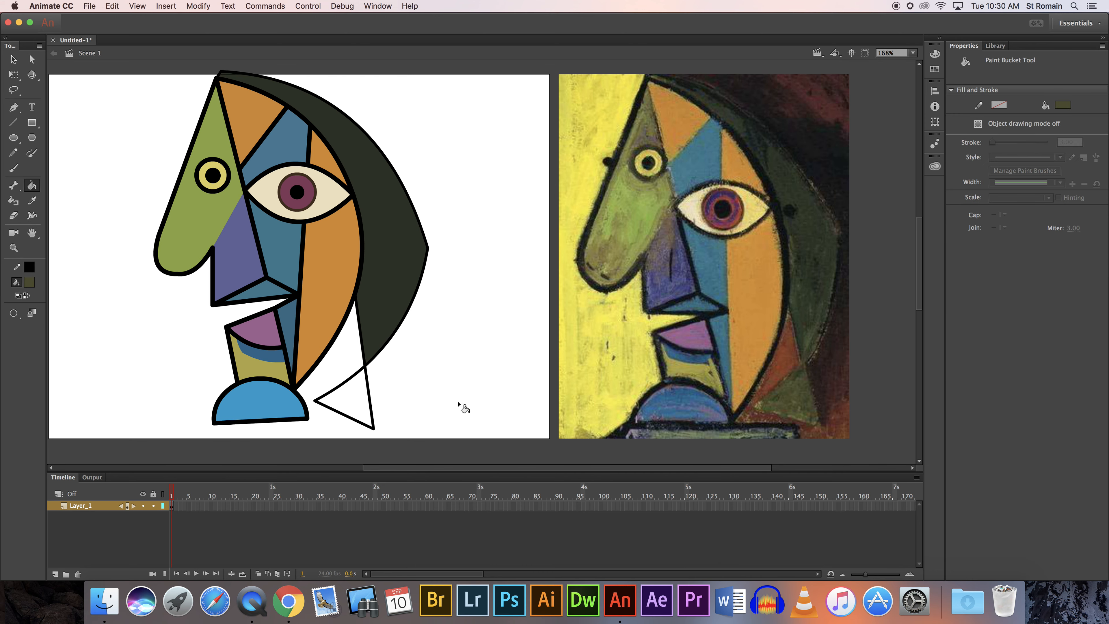
click(358, 401)
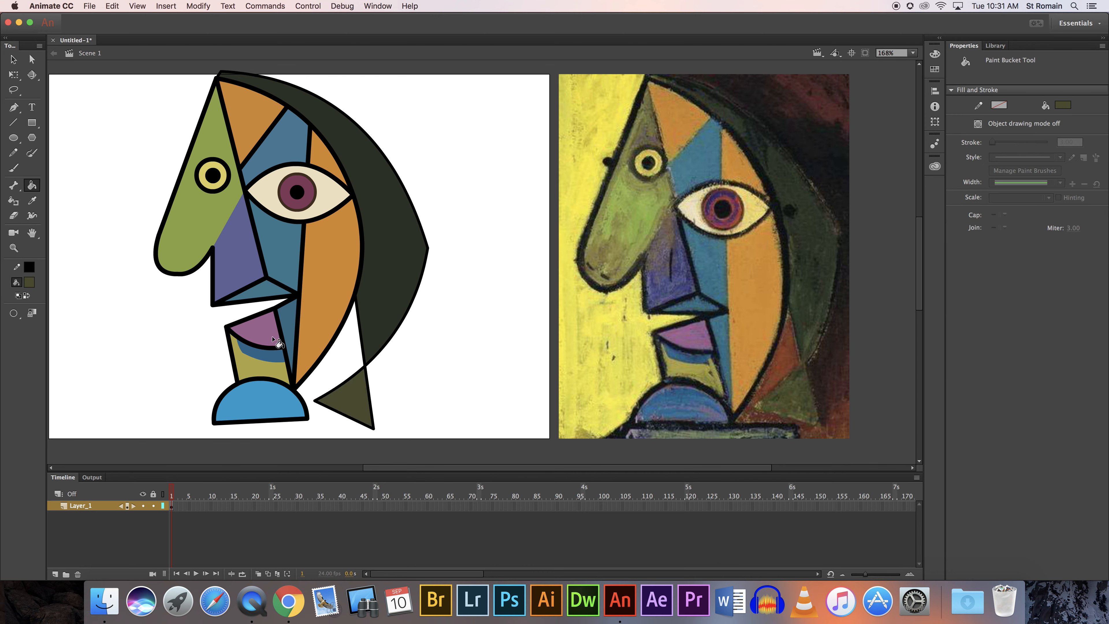
Delete the three outline segments around the olive triangle, keeping its fill.
click(13, 58)
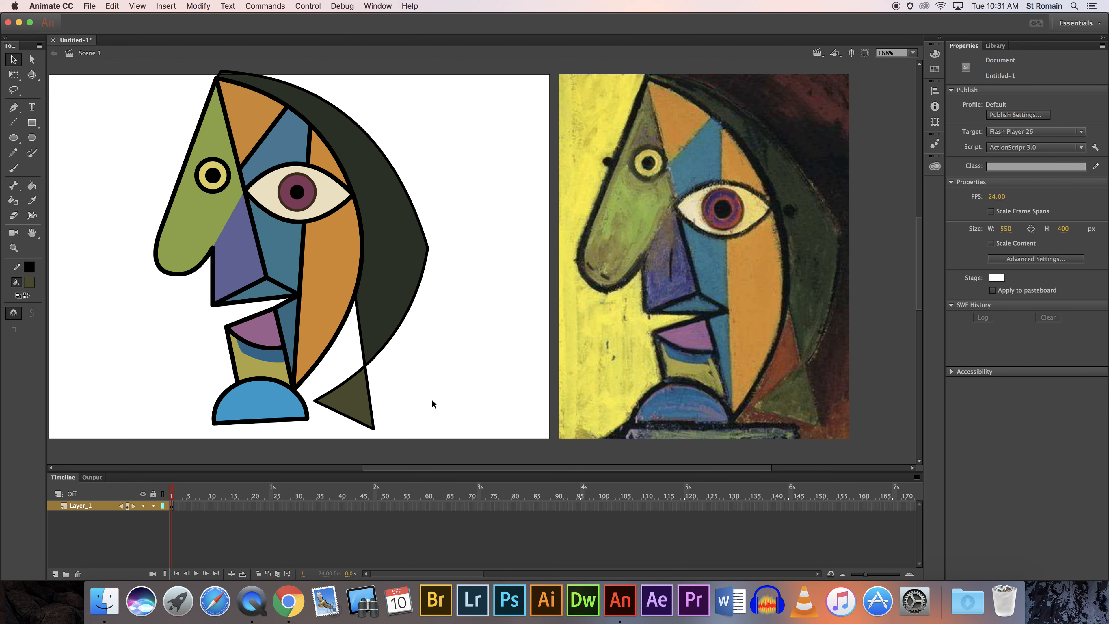
click(372, 417)
key(Delete)
click(356, 426)
key(Delete)
click(348, 378)
key(Delete)
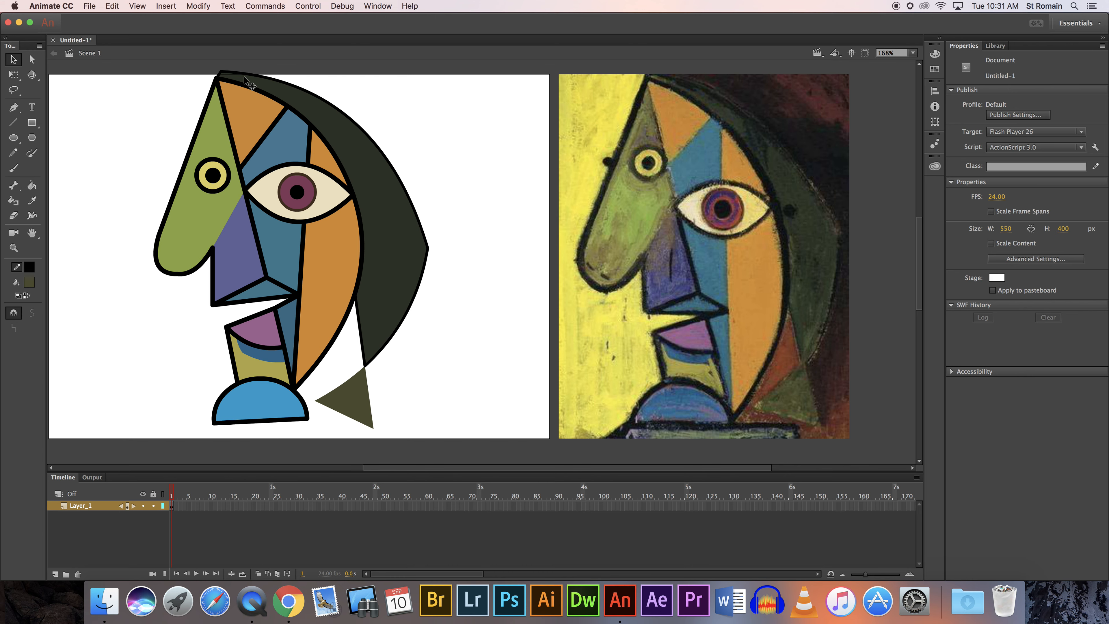
Set the stroke width of the hair's outline to 5.
click(279, 84)
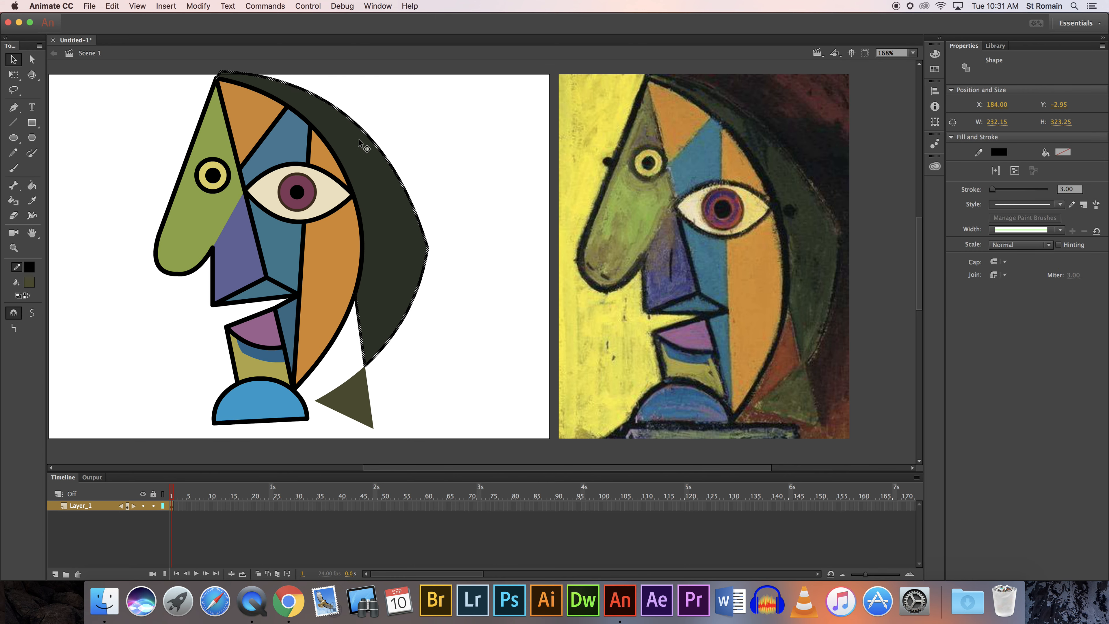
click(1070, 190)
text(5)
key(Return)
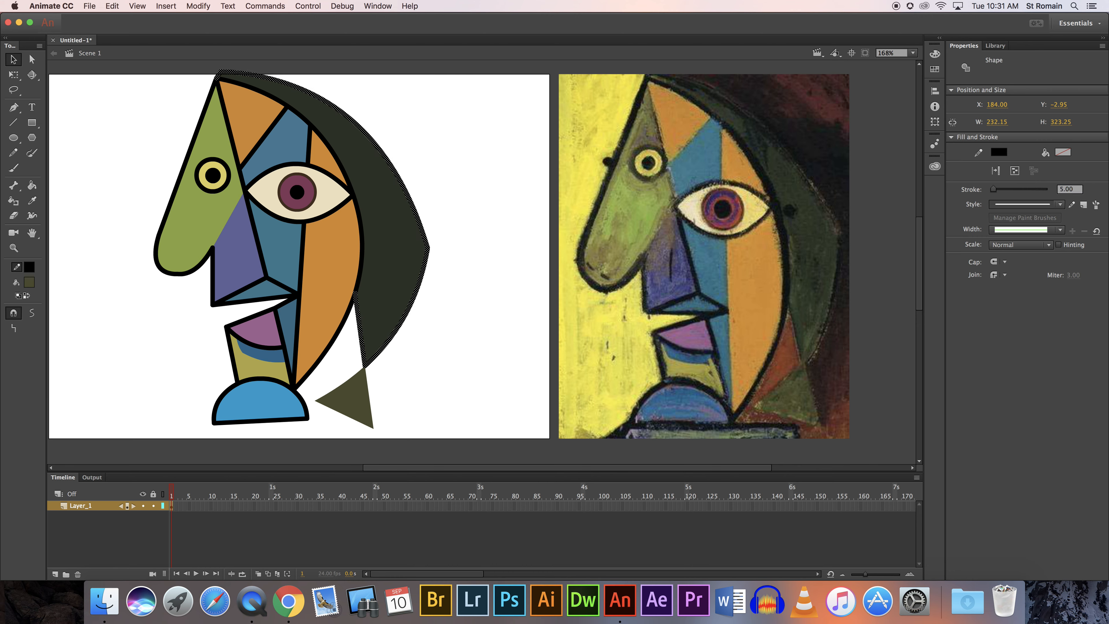
click(507, 144)
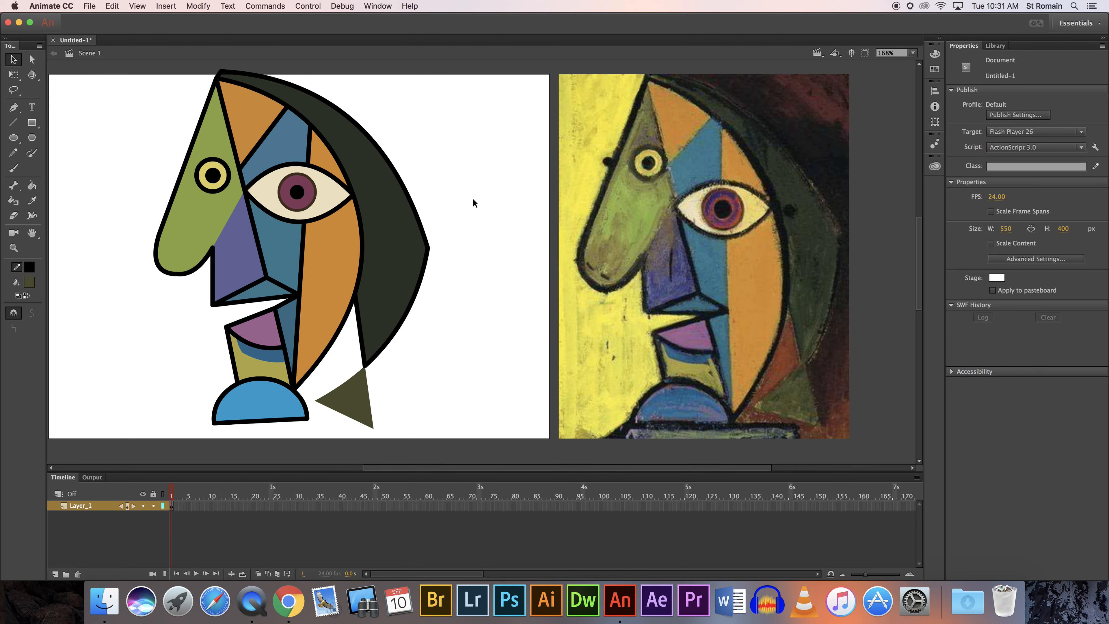
Draw a small solid black (#000000) circle on the nose's outer edge beside the small eye.
click(14, 138)
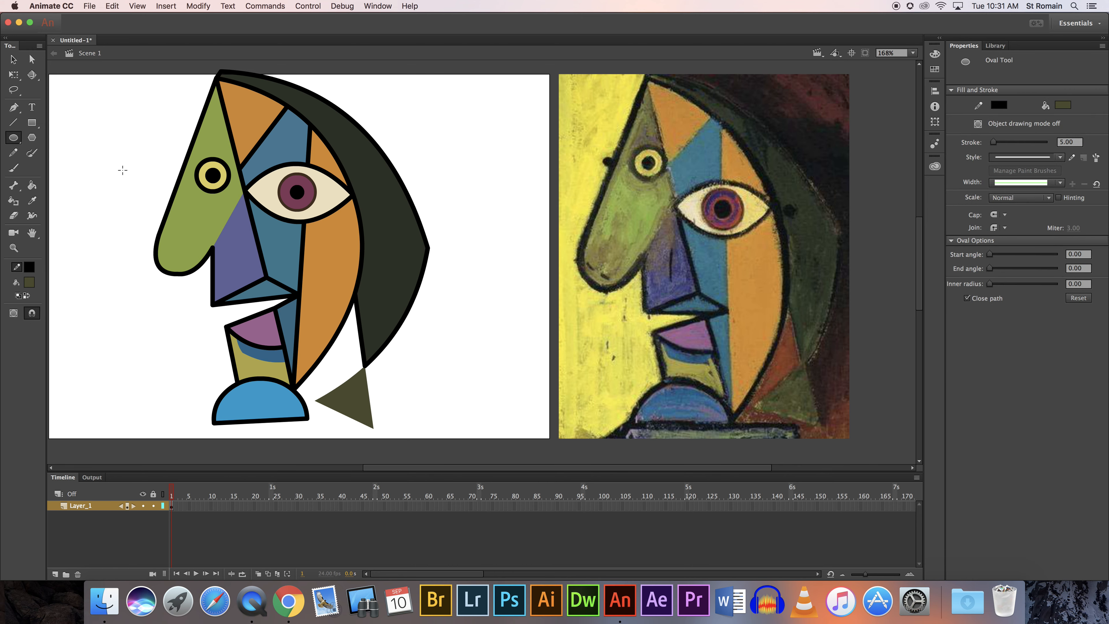
click(29, 283)
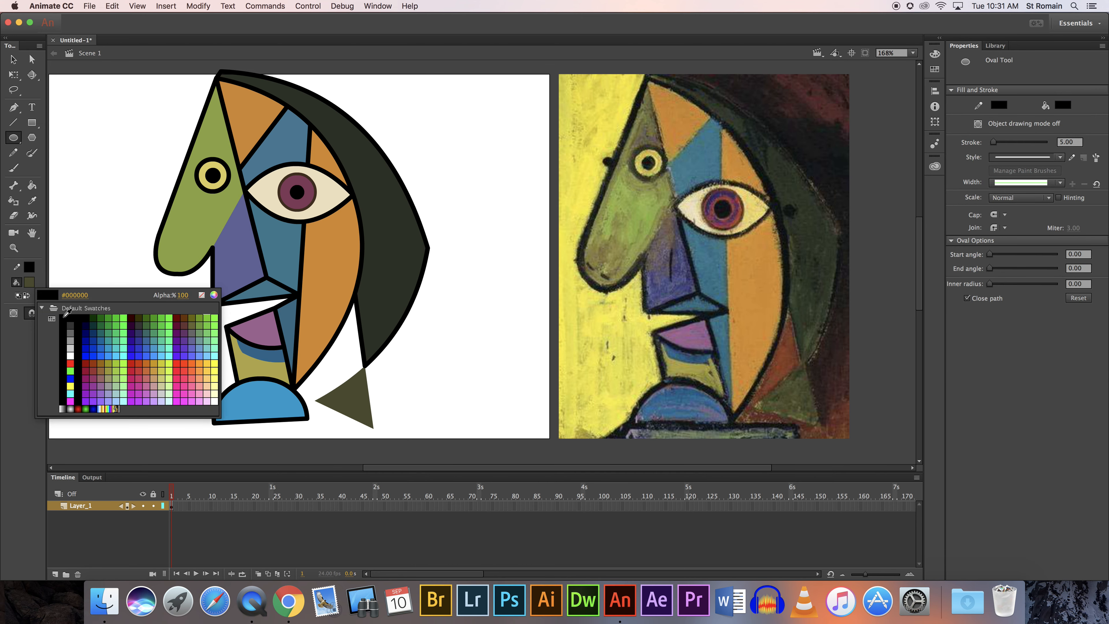
click(63, 318)
drag(172, 161, 183, 171)
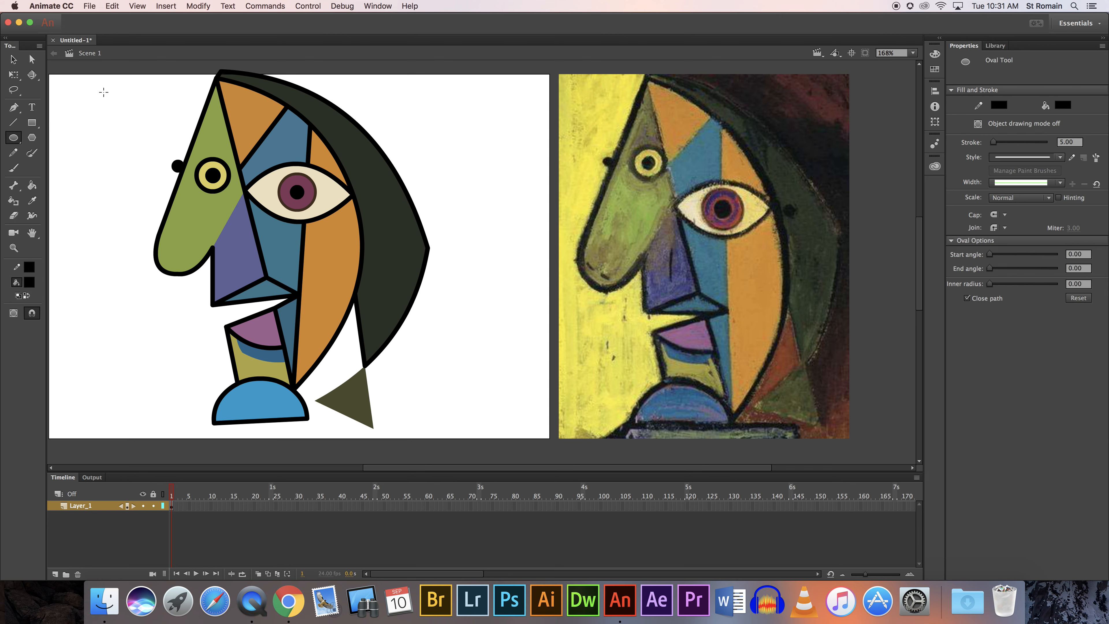
Draw a short black line near the nose's tip and bend it into a curved nostril mark.
click(13, 122)
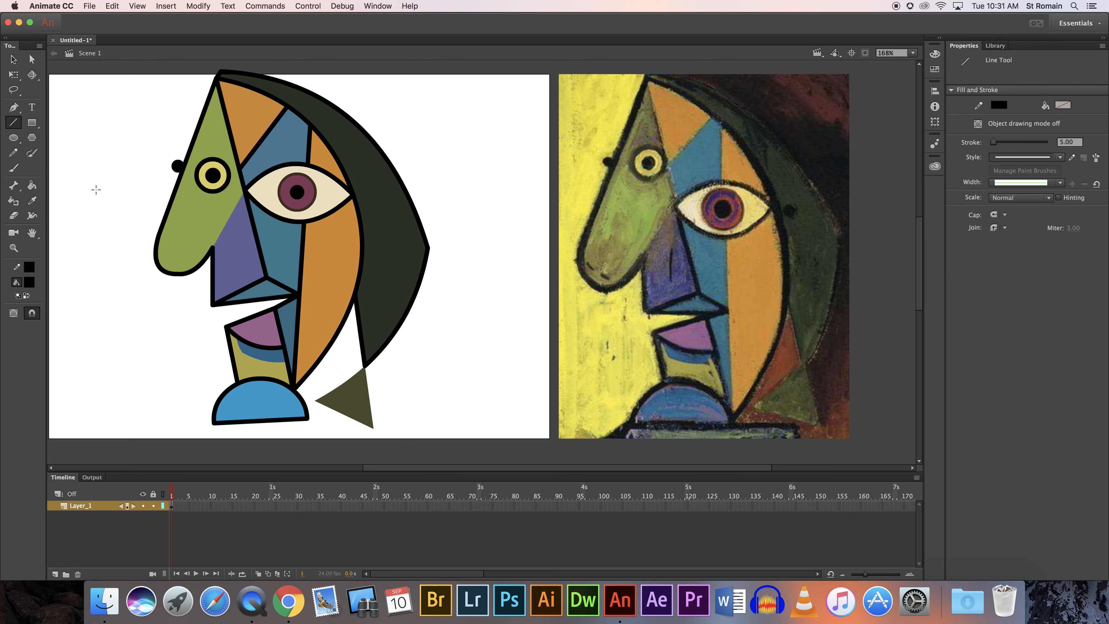
drag(165, 250, 212, 297)
key(z)
key(v)
mouse_move(357, 175)
mouse_down()
mouse_move(380, 168)
mouse_move(359, 147)
mouse_up()
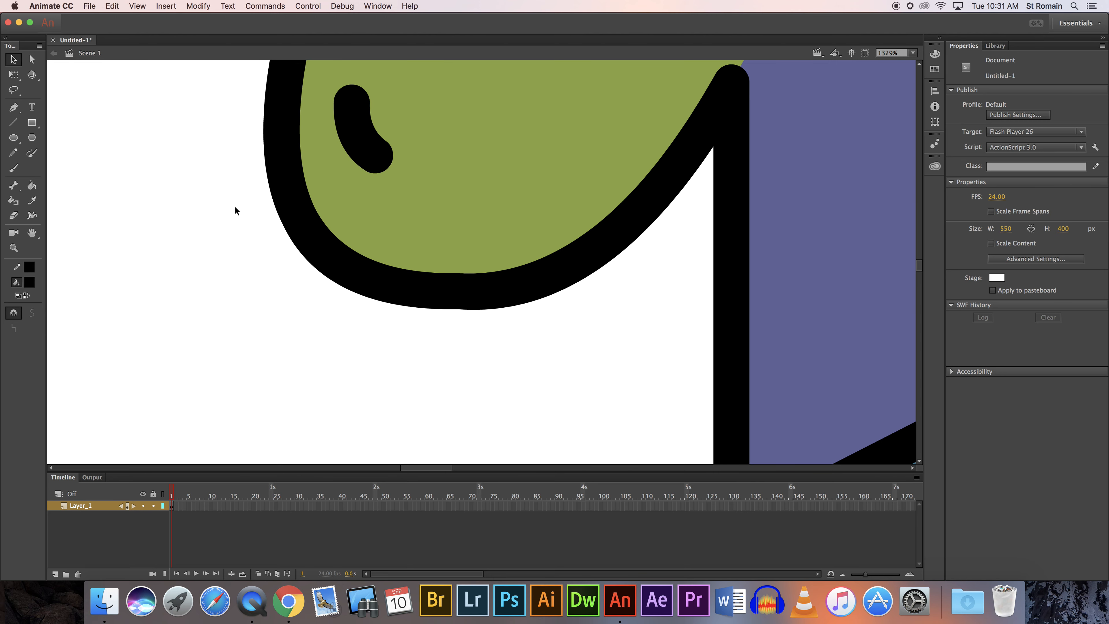
key(super+1)
drag(662, 265, 476, 275)
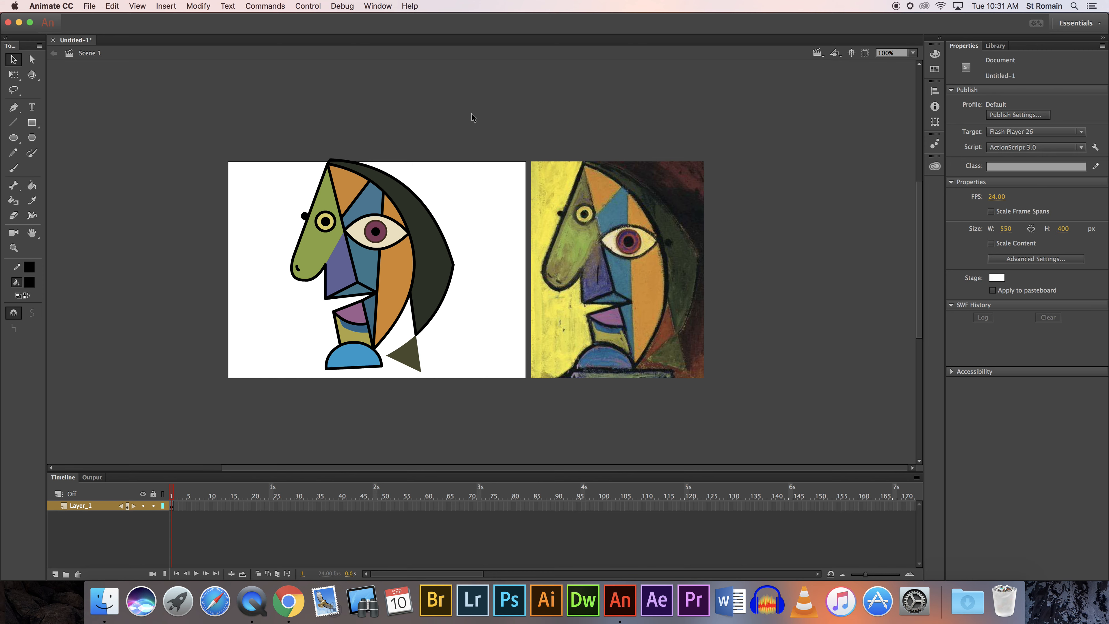